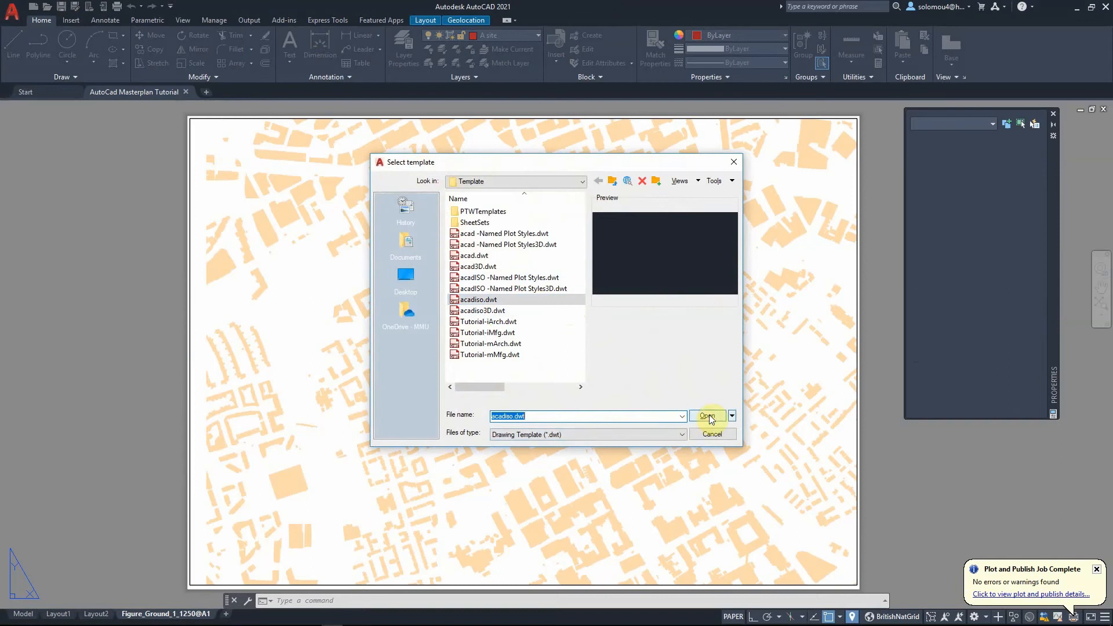
- Create a new drawing from the acadiso.dwt template and make it the active drawing
click(710, 414)
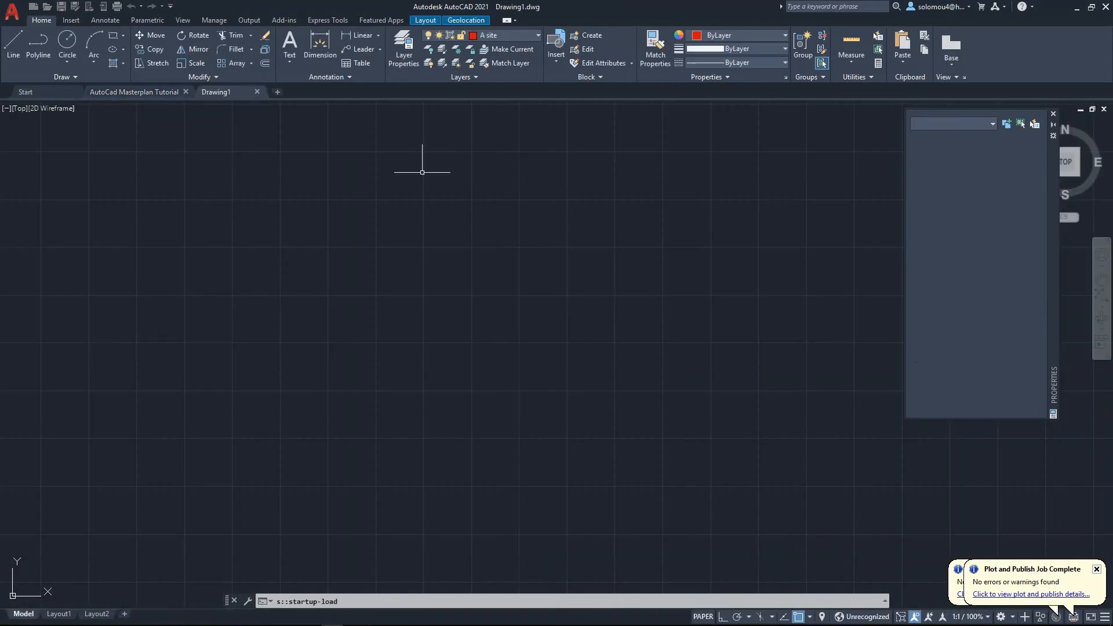
click(123, 97)
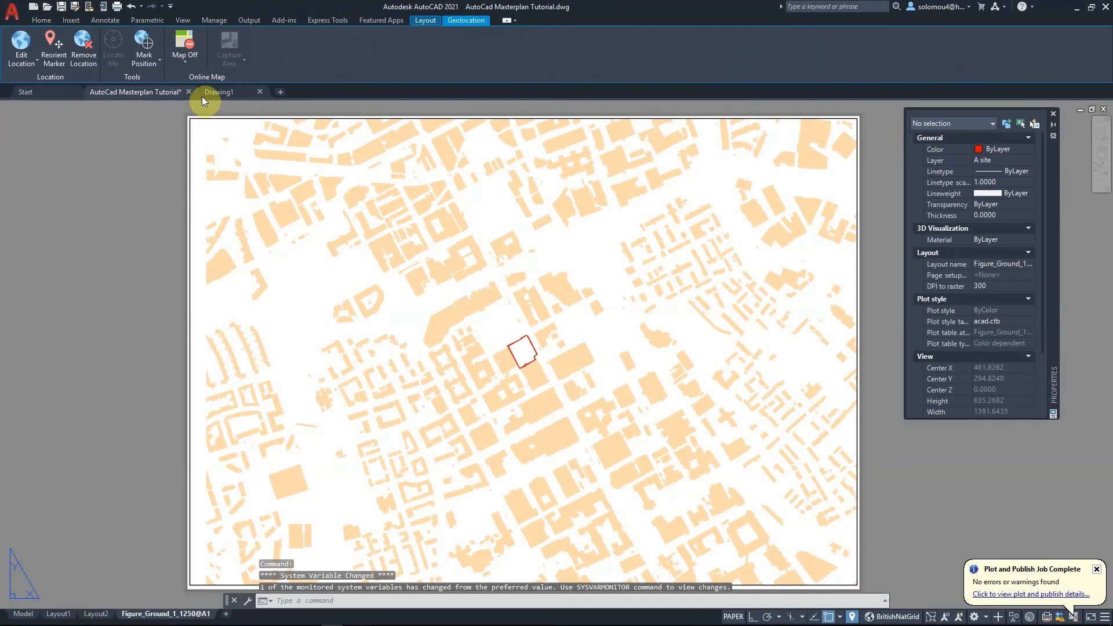
click(219, 93)
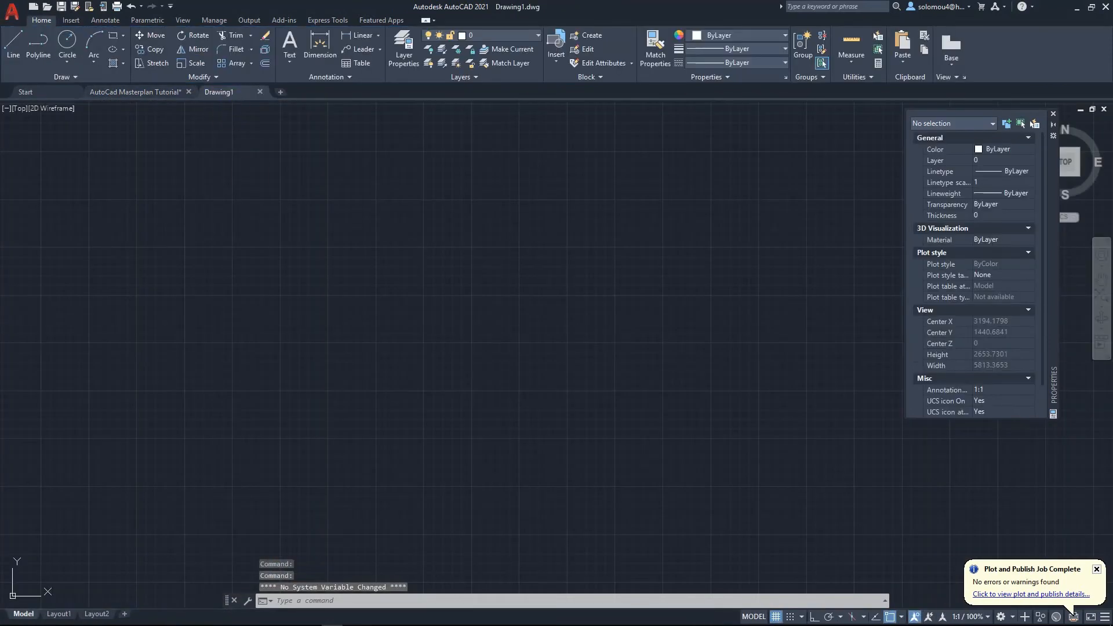
click(104, 101)
- Review the new drawing's units and set the lighting intensity units to International
click(12, 11)
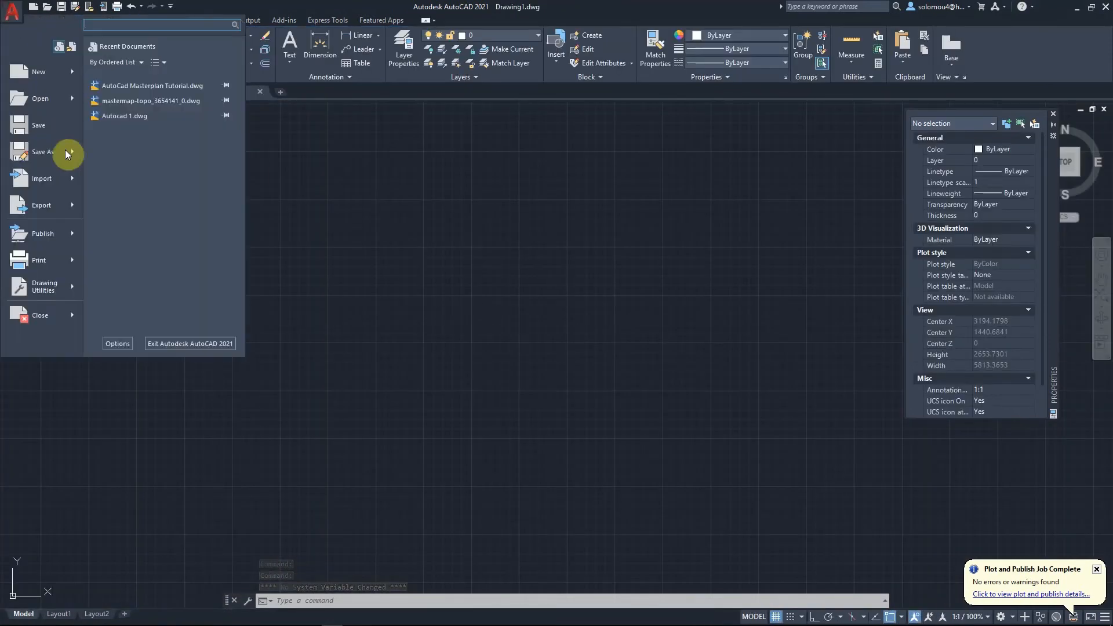
click(62, 292)
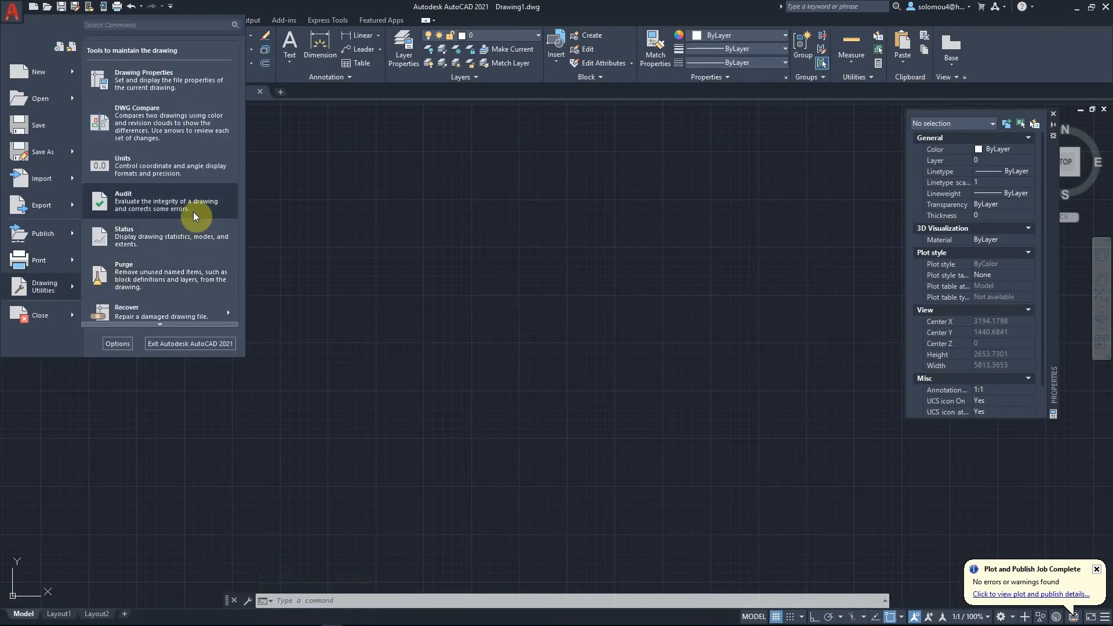
click(178, 182)
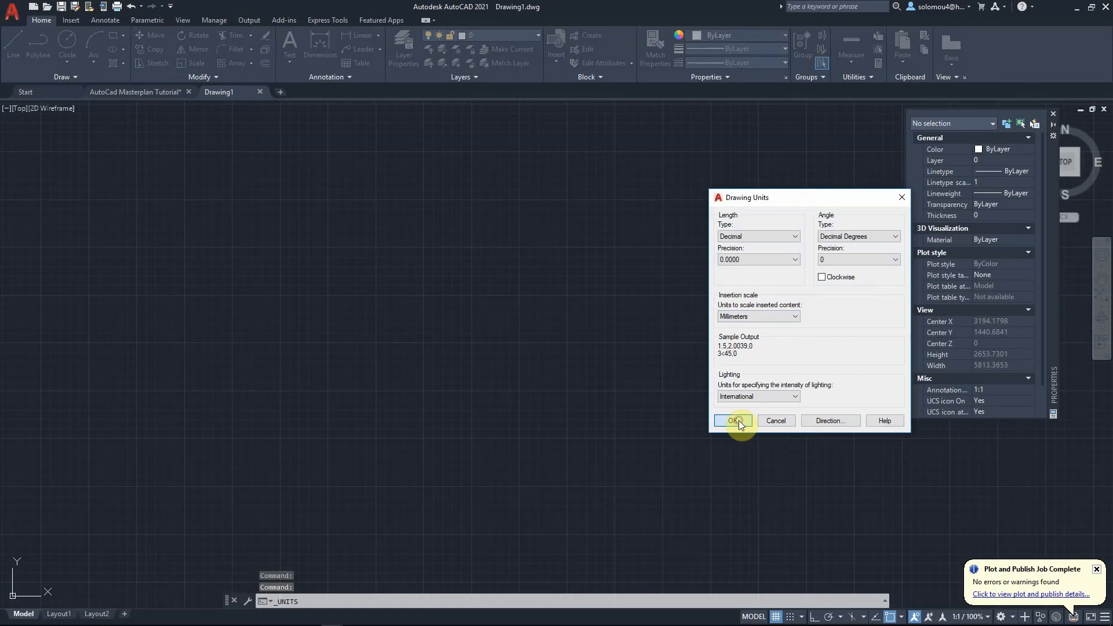
click(782, 399)
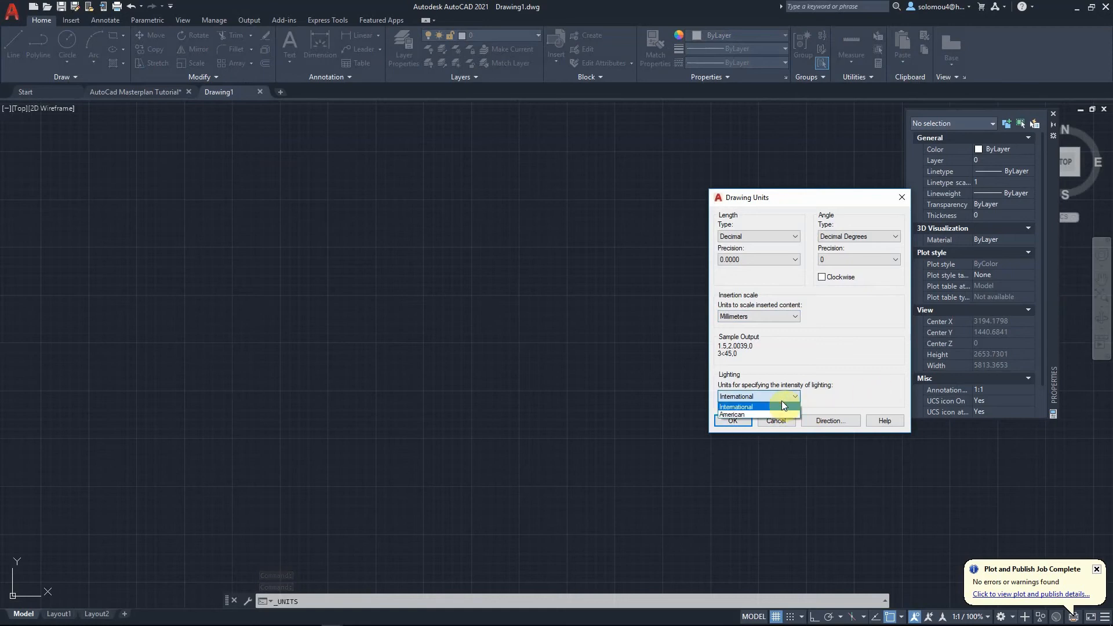
click(781, 406)
click(734, 420)
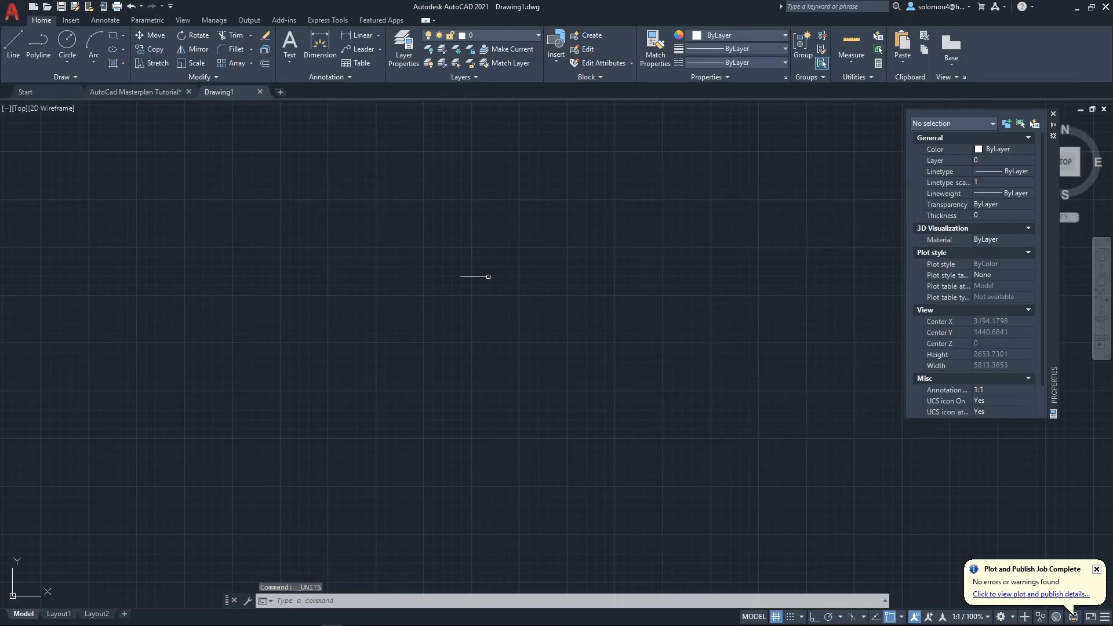
- Create a new layer named External Walls in the layer properties
click(404, 50)
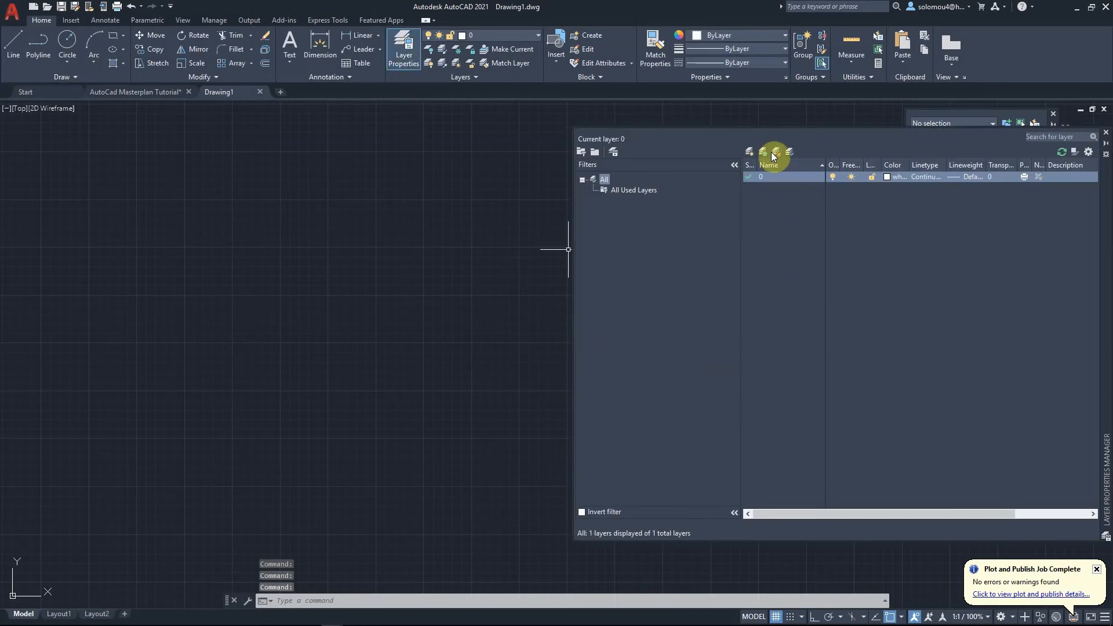
click(750, 151)
key(Caps_Lock)
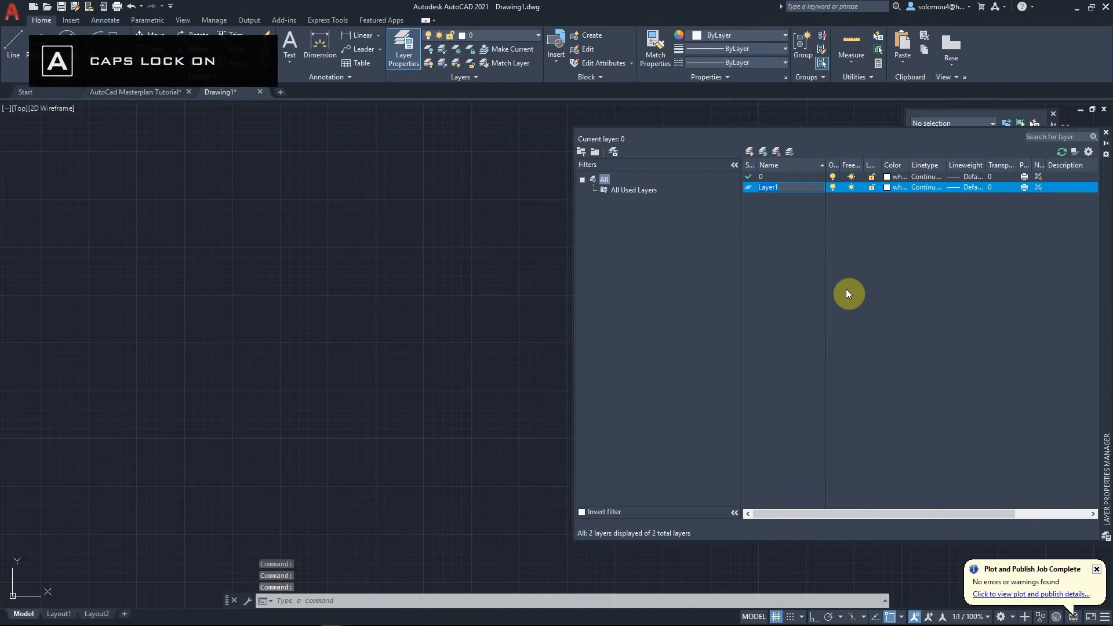
text(E)
key(Caps_Lock)
text(xternal)
key(Caps_Lock)
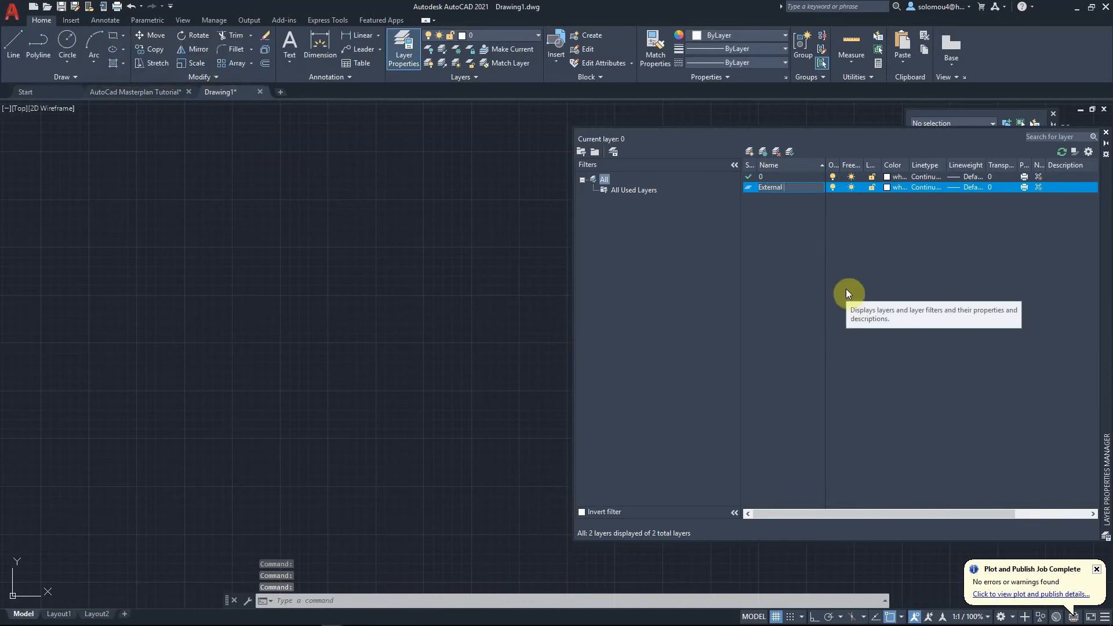
text(W)
key(Caps_Lock)
text(alls)
key(Return)
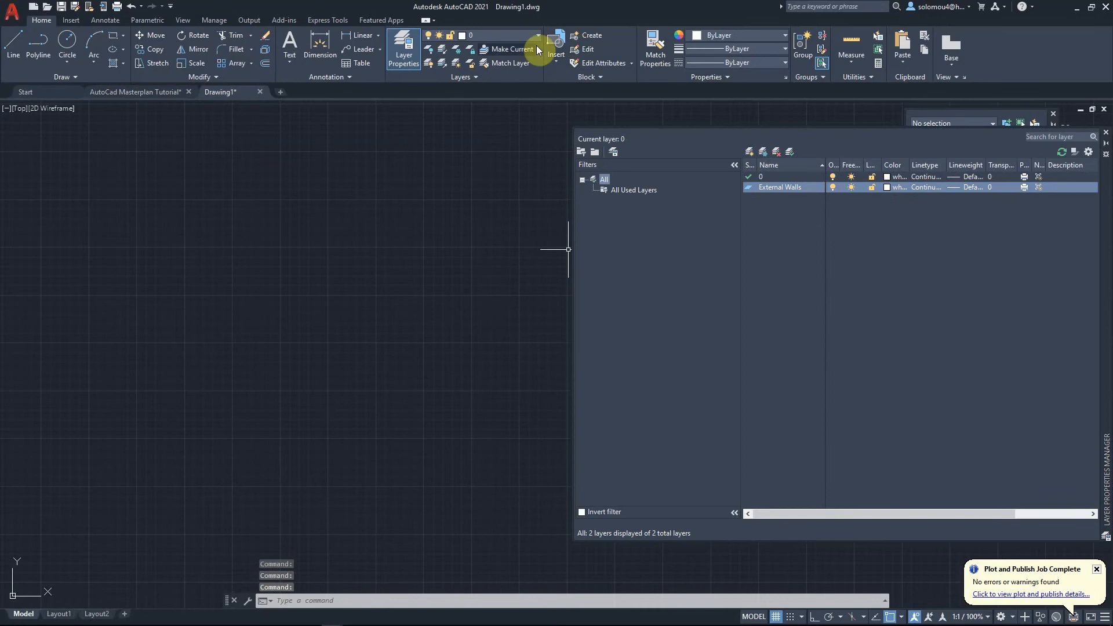
- Add another layer named Internal Walls
click(753, 151)
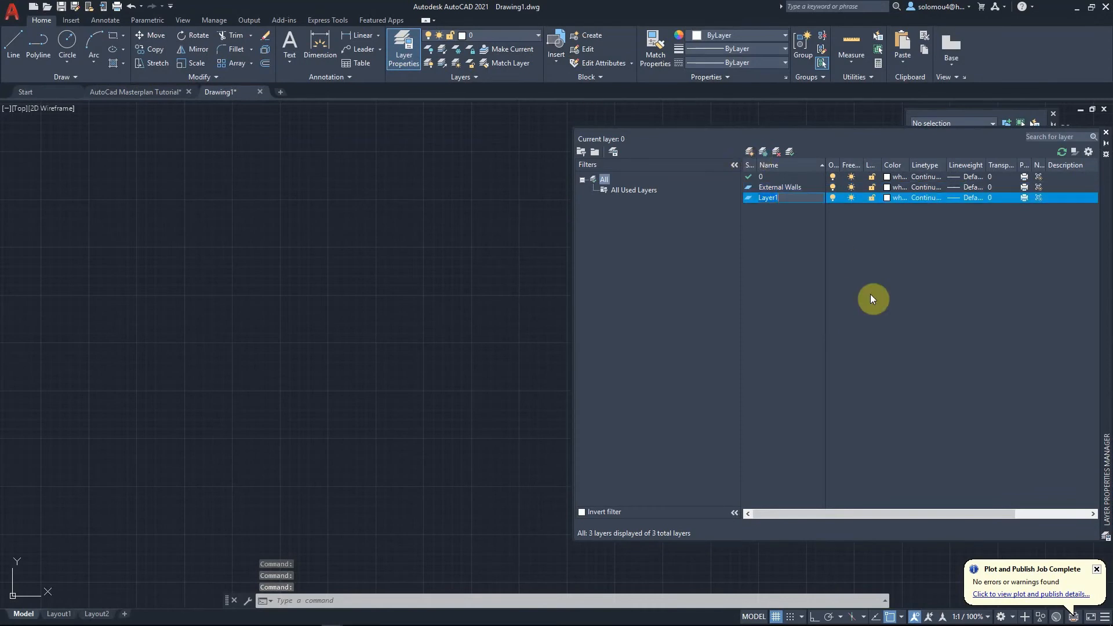
key(Caps_Lock)
text(I)
key(Caps_Lock)
text(nternal)
key(Caps_Lock)
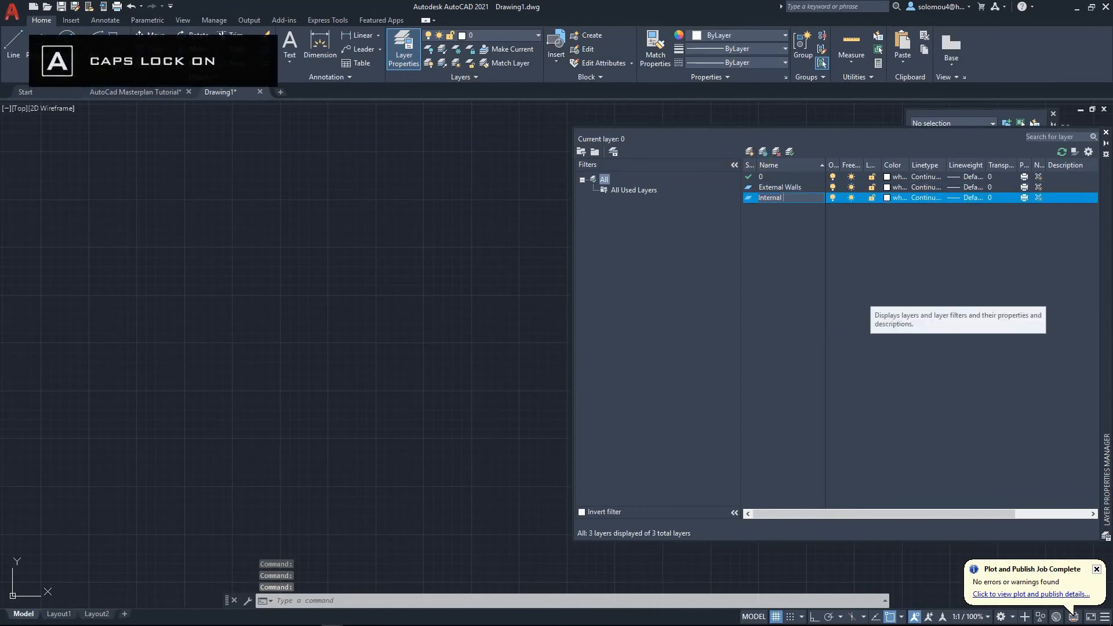
text(W)
key(Caps_Lock)
text(alls)
key(Return)
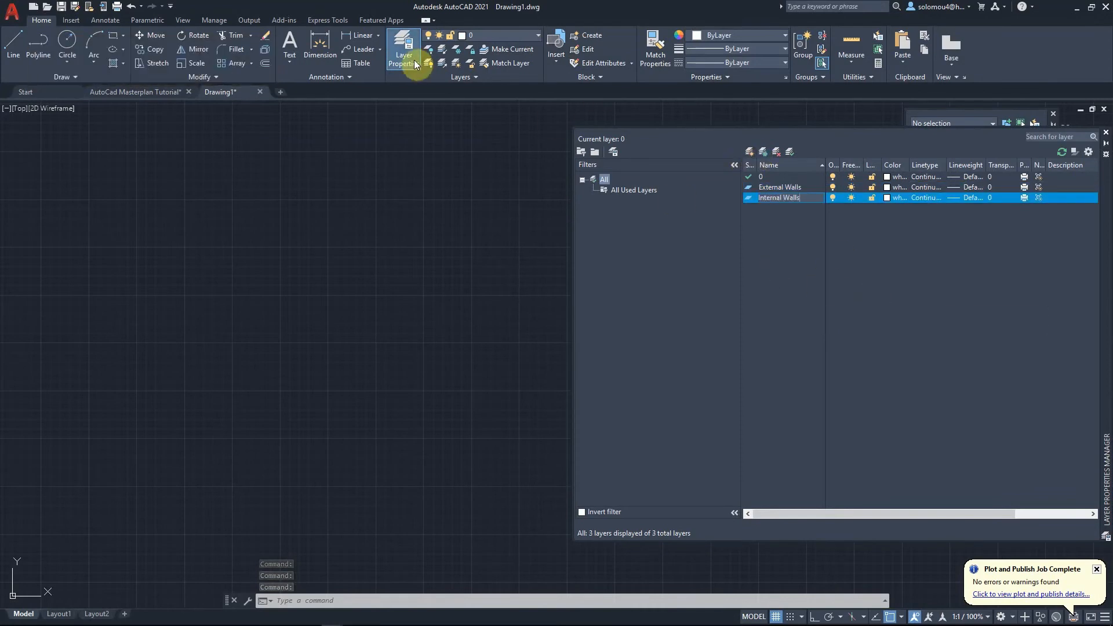
- Add a third new layer named Doors and Windows
click(756, 150)
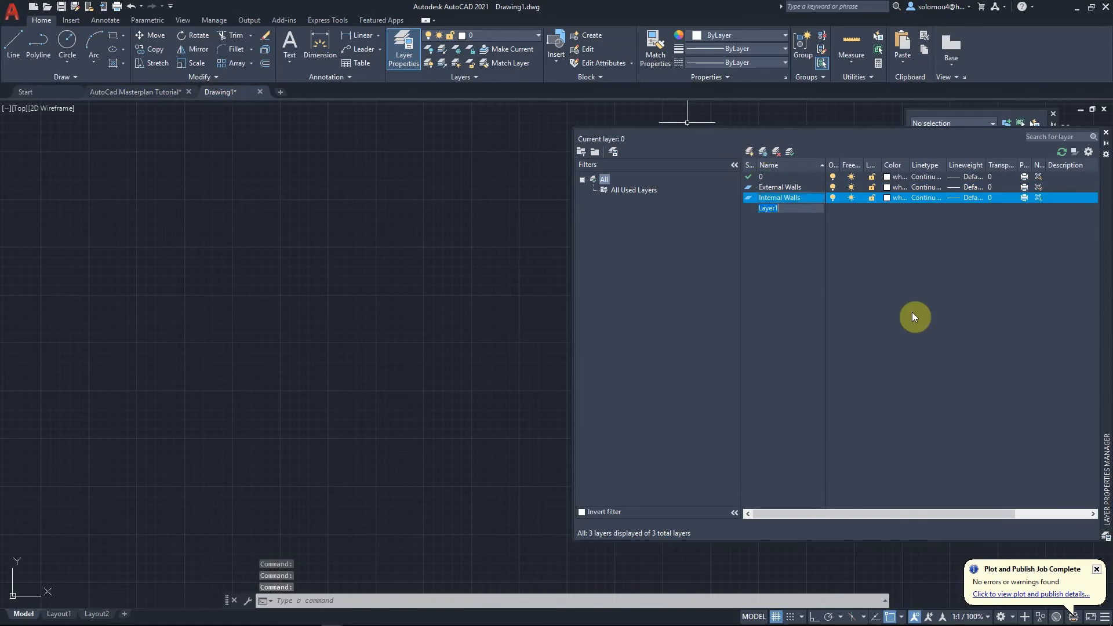
key(Caps_Lock)
text(D)
key(Caps_Lock)
text(oors)
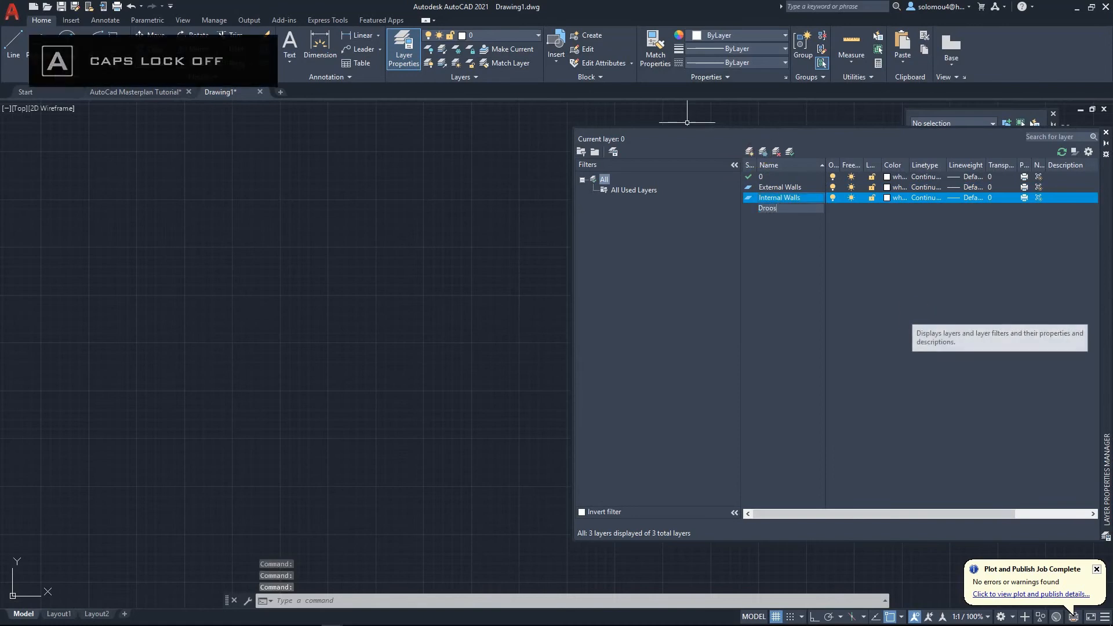
key(BackSpace)
key(BackSpace)
key(BackSpace)
key(BackSpace)
key(BackSpace)
key(Caps_Lock)
text(Do)
key(Caps_Lock)
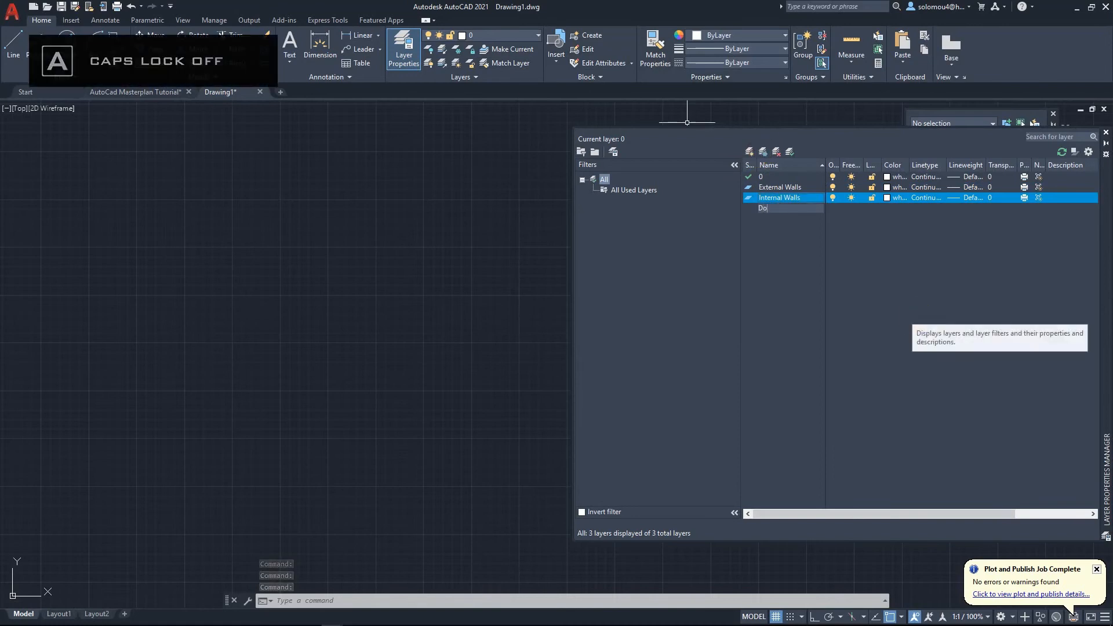
text(ors and Windows)
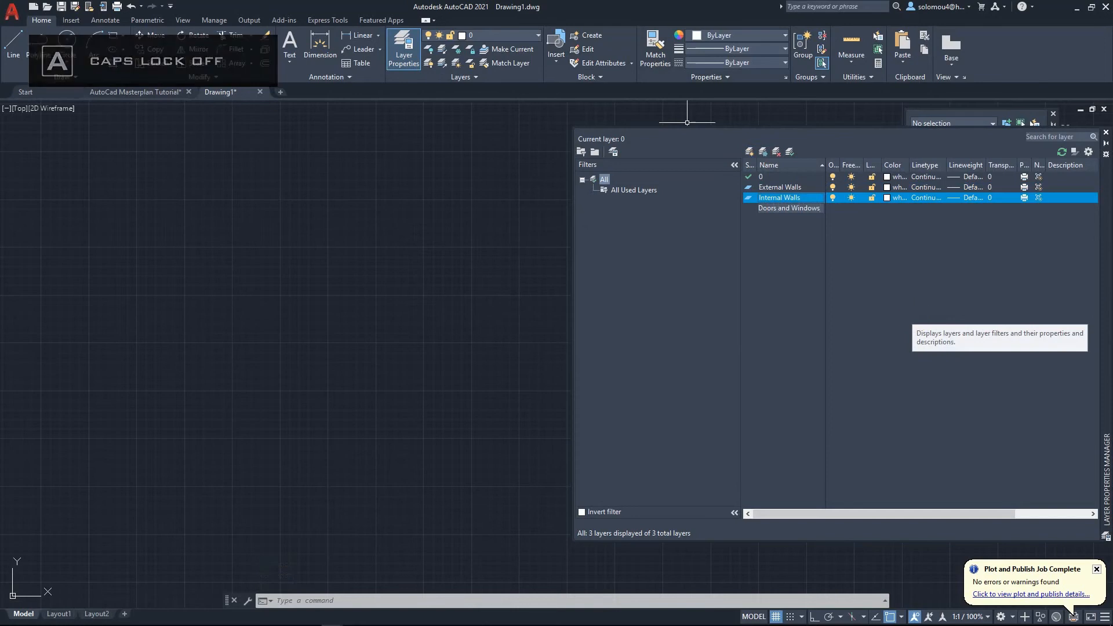
key(Return)
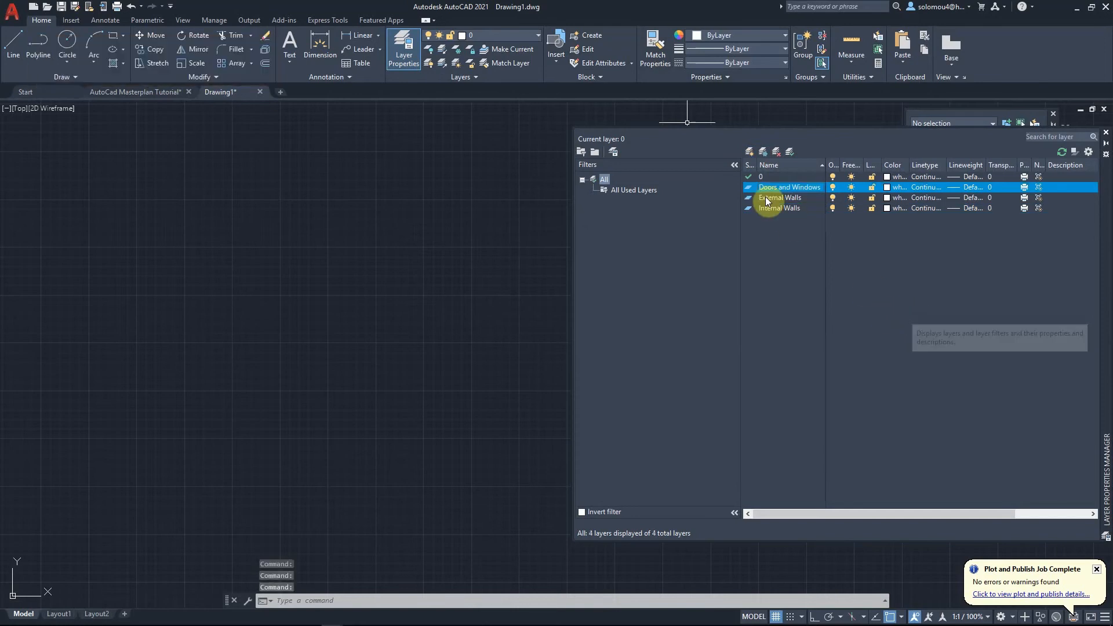
- Set the External Walls layer's colour to red and its lineweight to 0.30 mm
click(780, 198)
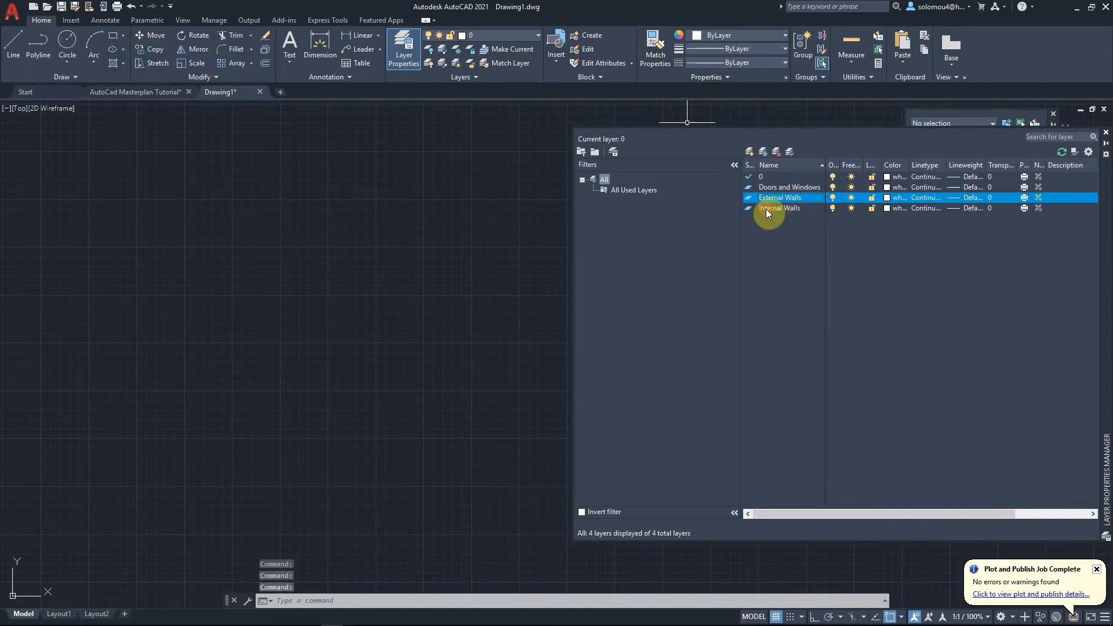
click(776, 209)
click(771, 198)
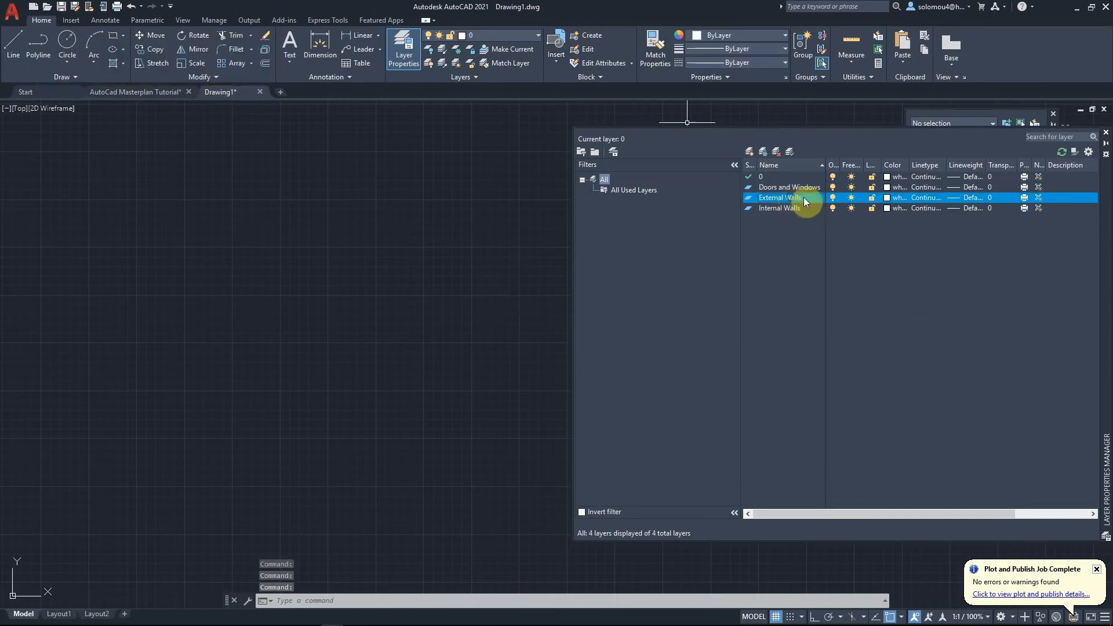
click(902, 198)
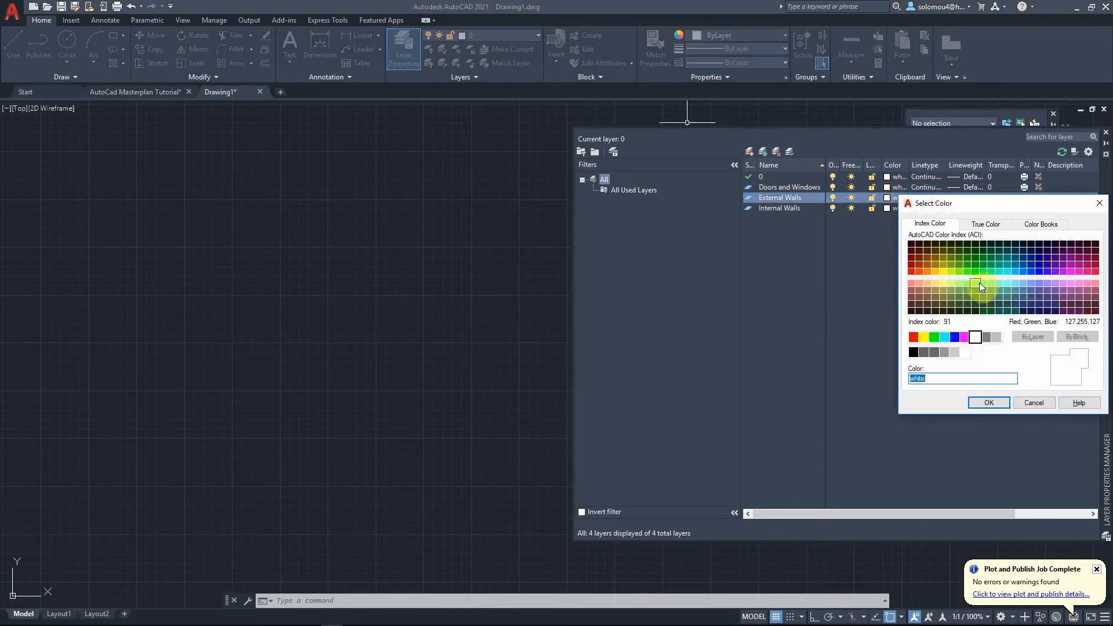
click(914, 338)
click(998, 402)
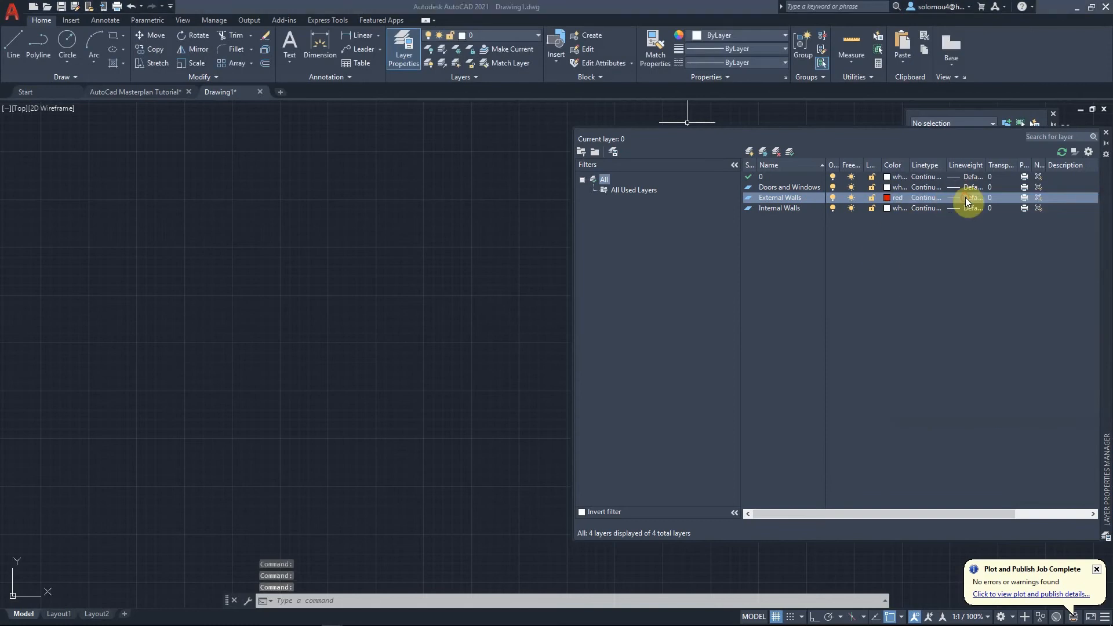
click(965, 197)
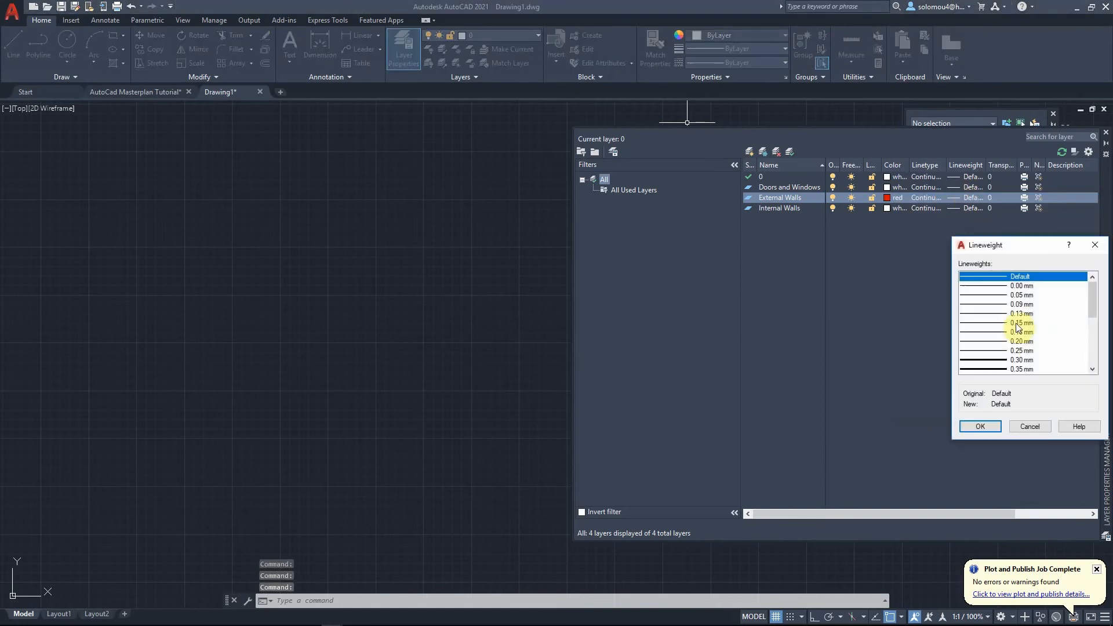
click(996, 360)
click(996, 425)
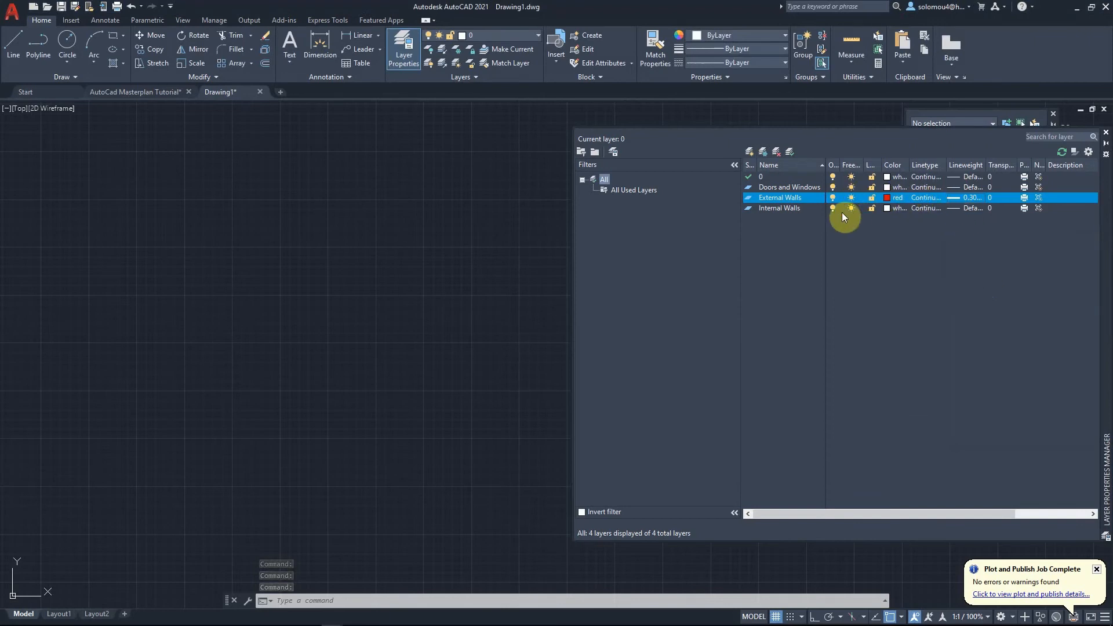
- Set the Internal Walls layer's colour to green and its lineweight to 0.15 mm
click(887, 208)
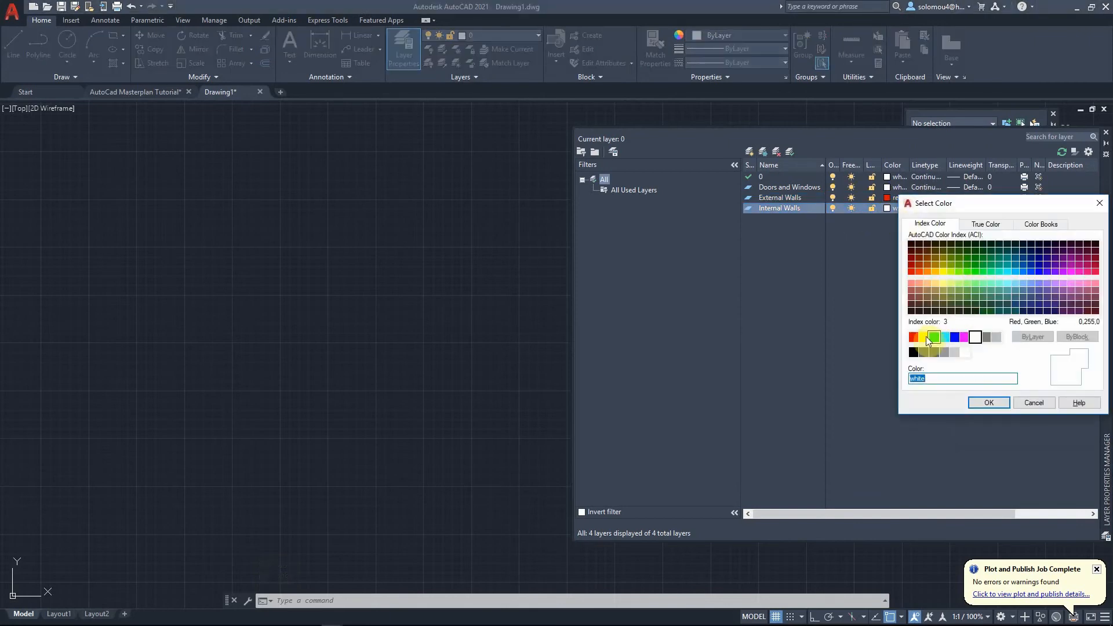
click(933, 339)
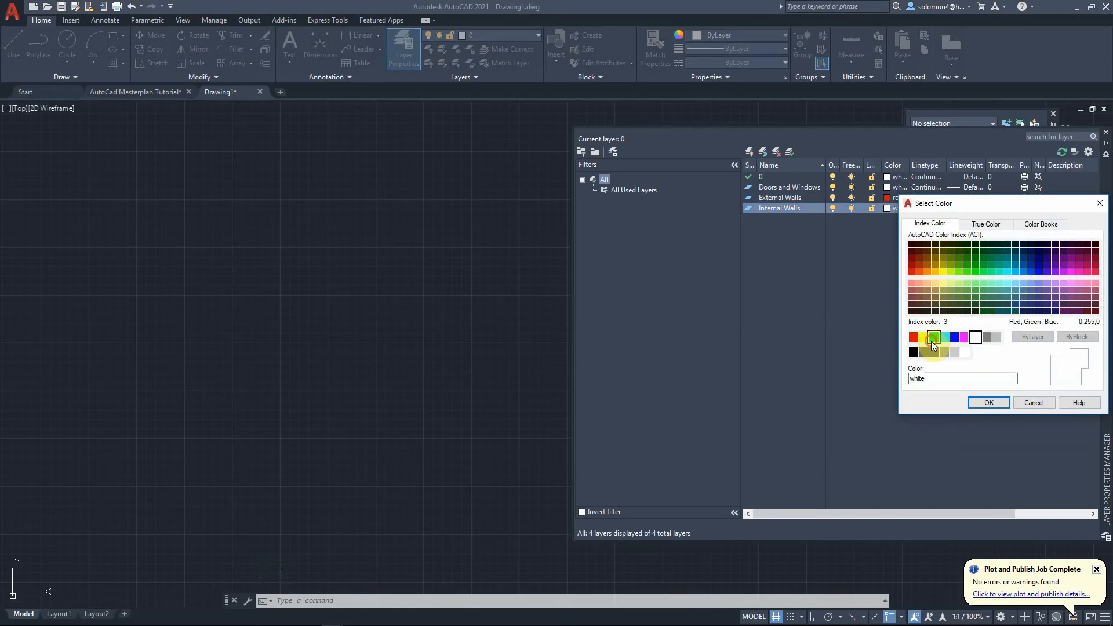
click(992, 402)
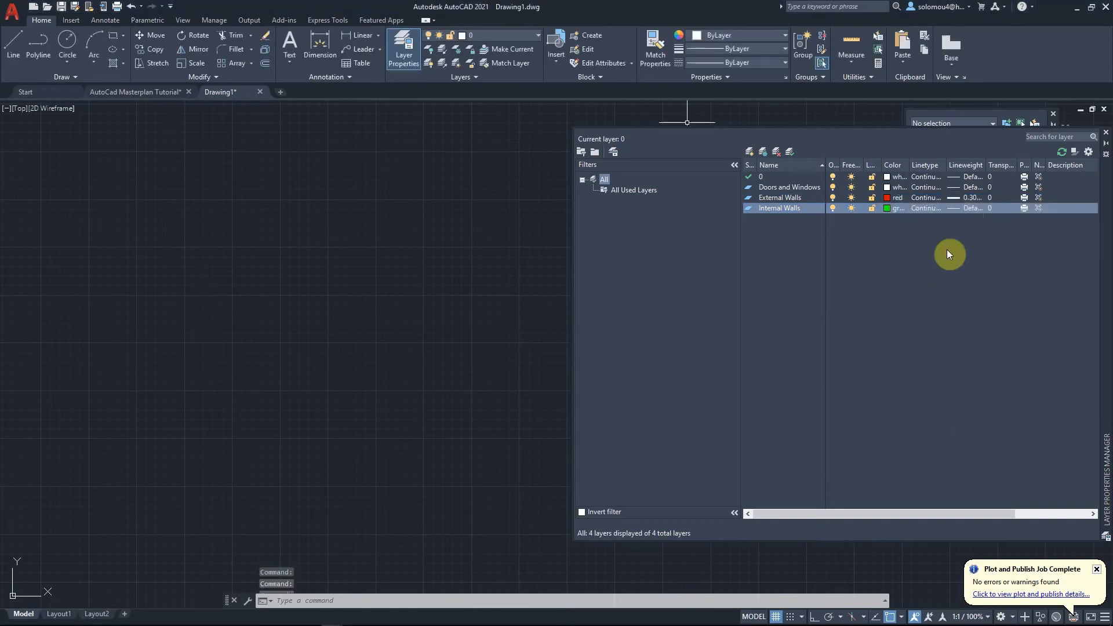
click(965, 210)
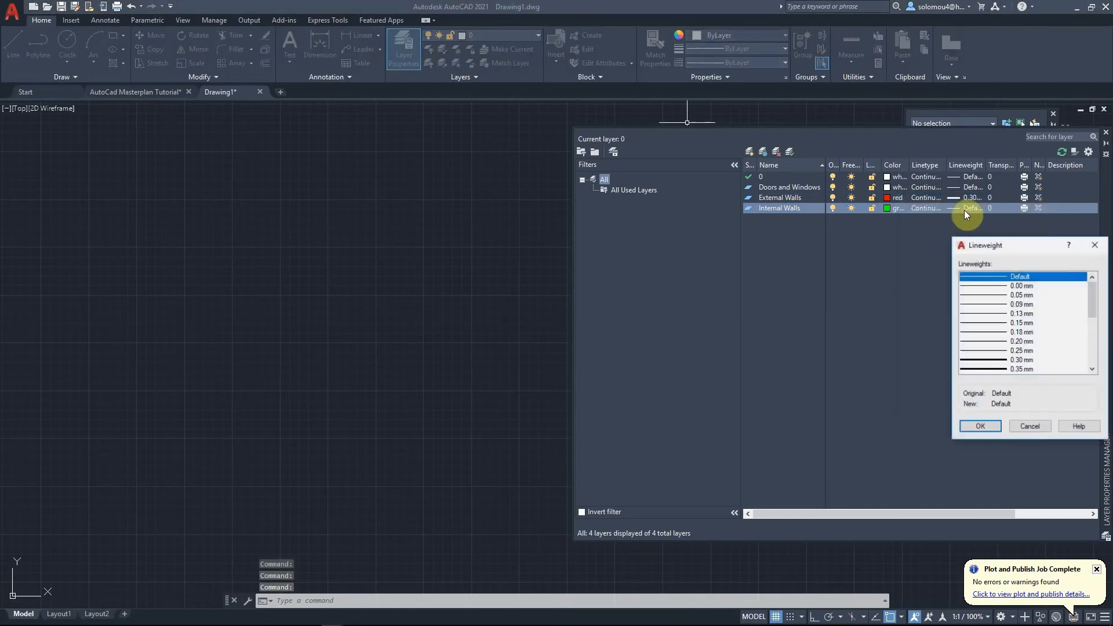
click(1025, 323)
click(987, 425)
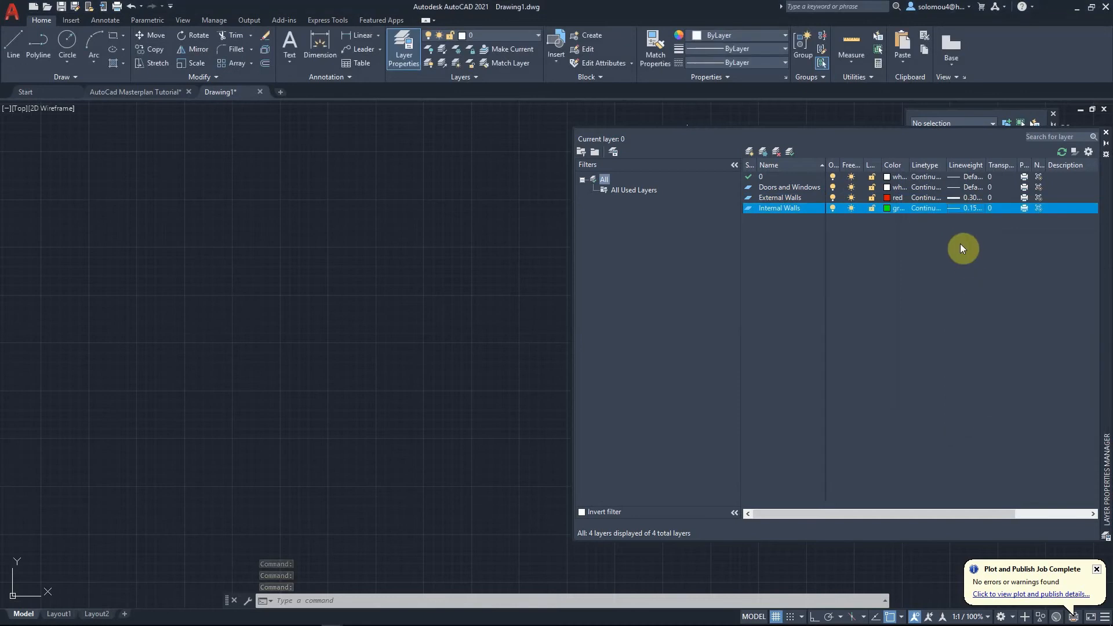
- Set the Doors and Windows layer's colour to blue and its lineweight to 0.09 mm
click(895, 188)
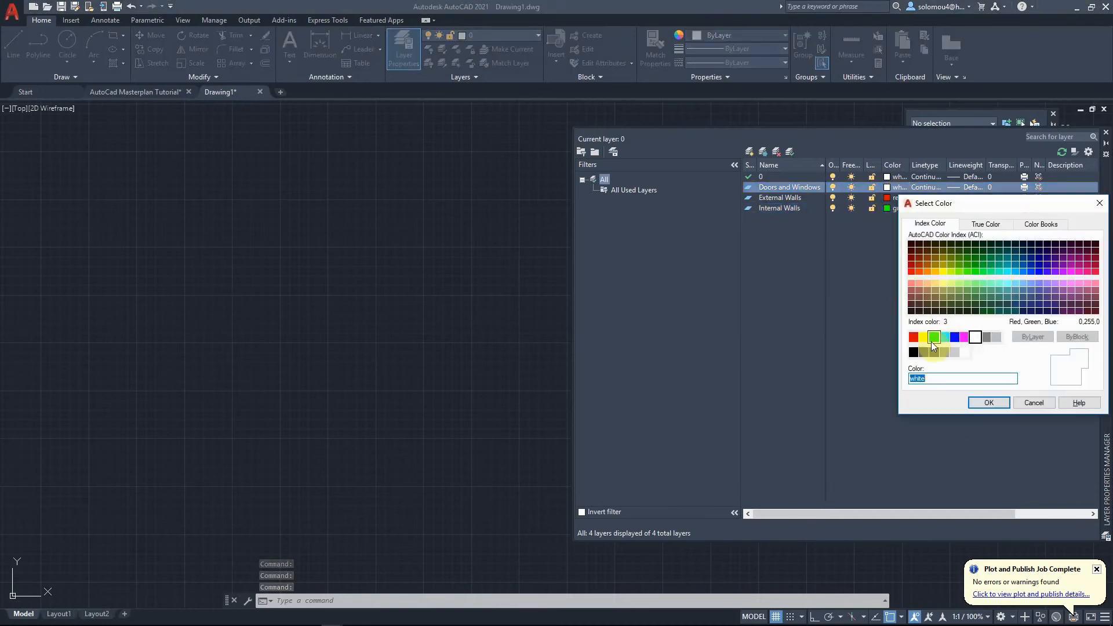
click(955, 338)
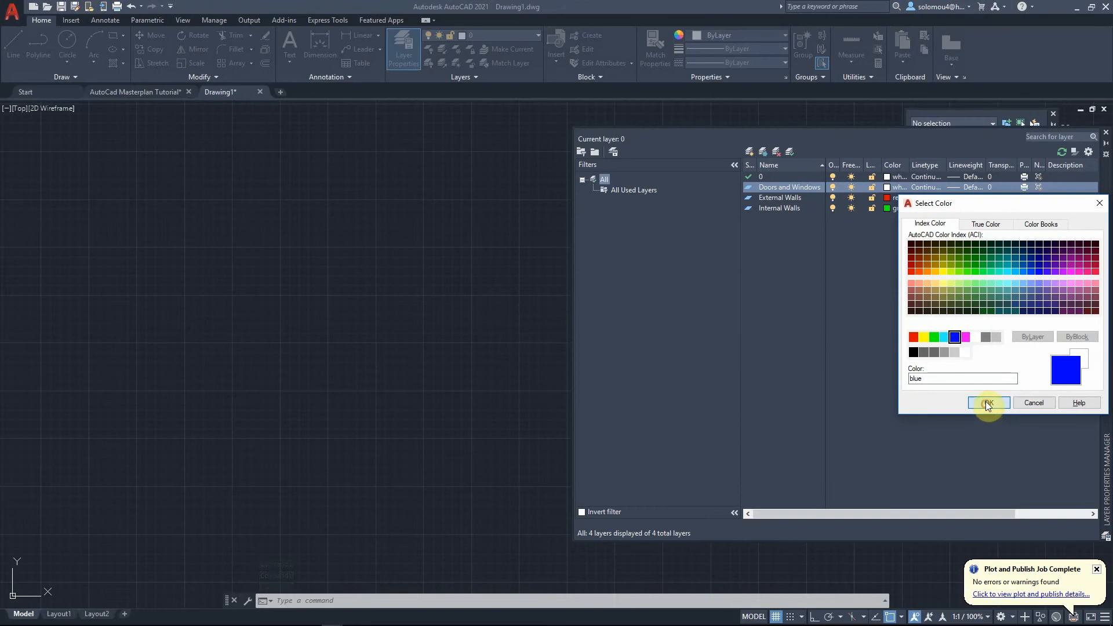
click(988, 405)
click(966, 187)
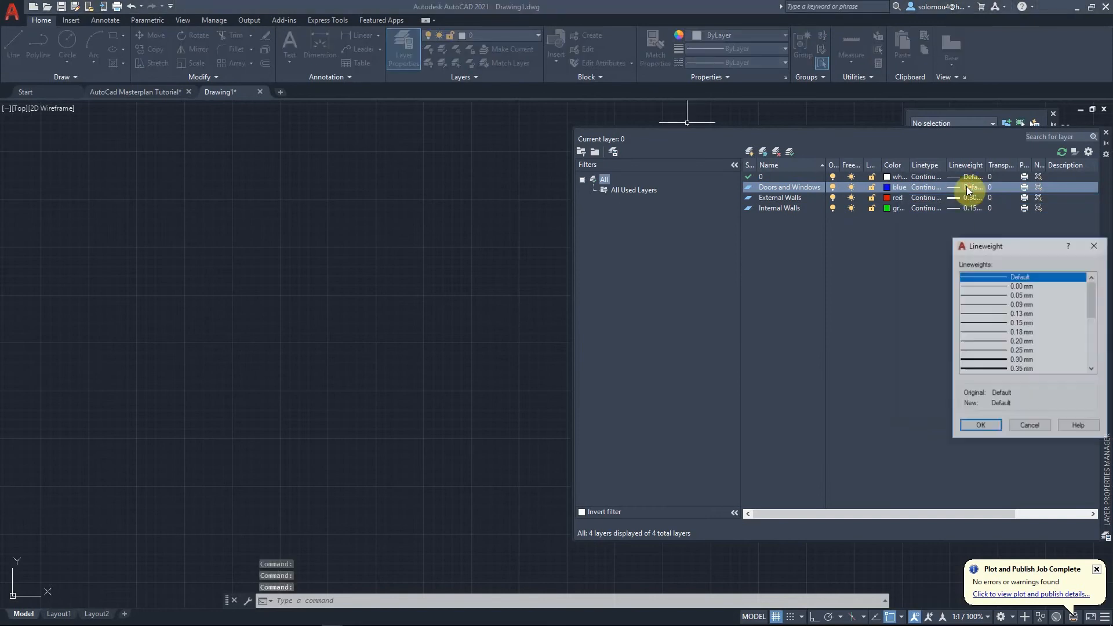
double_click(1022, 305)
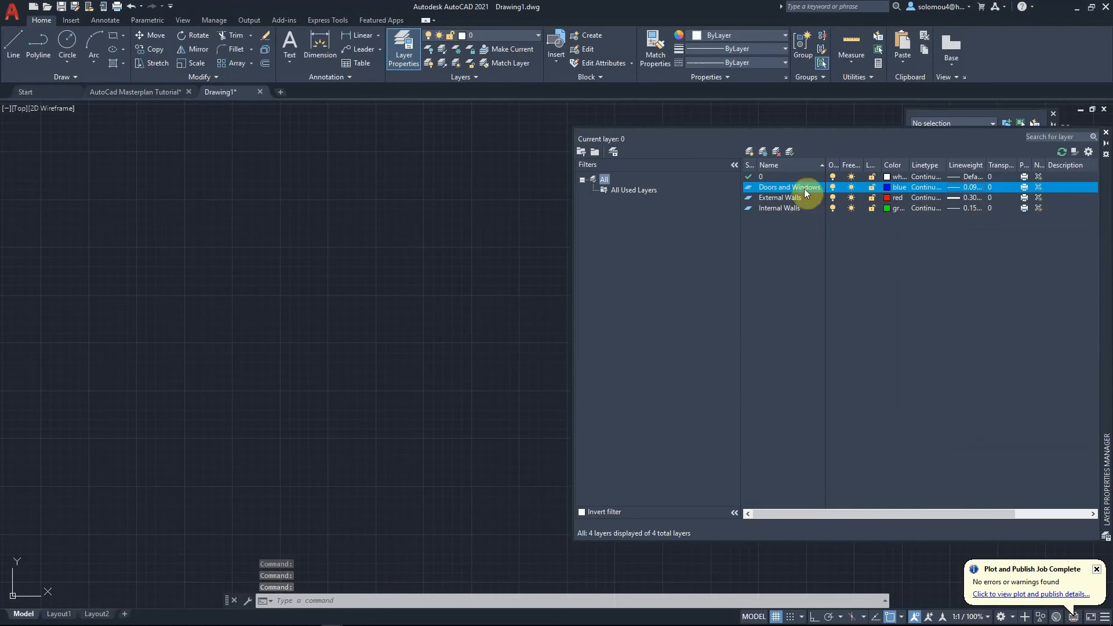
- Make External Walls the current layer and return to layer 0 as the current layer
click(777, 200)
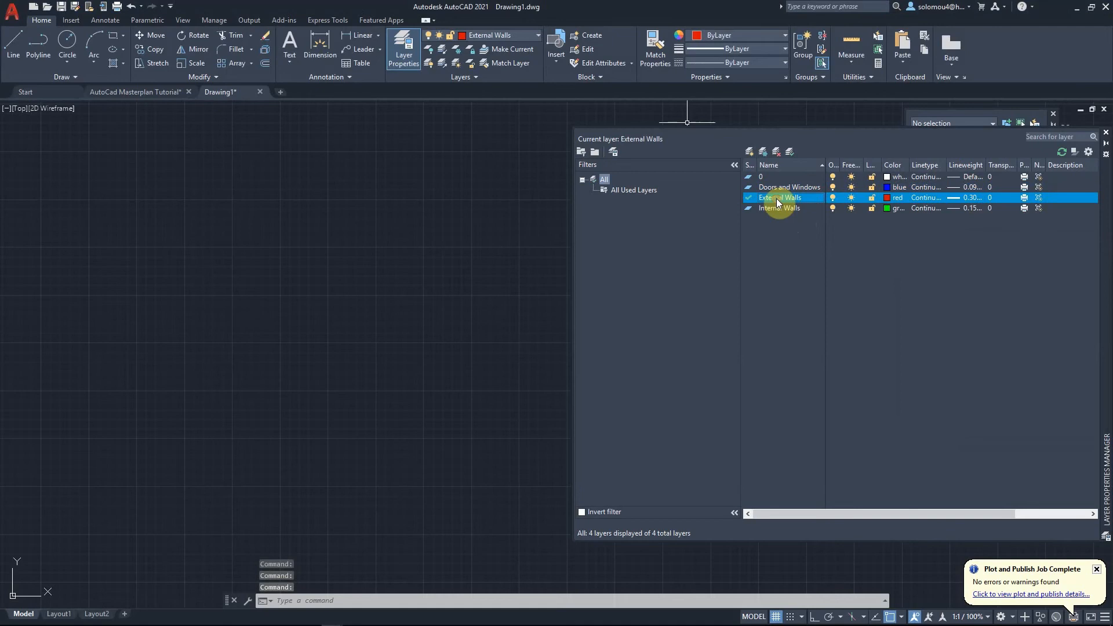
double_click(777, 200)
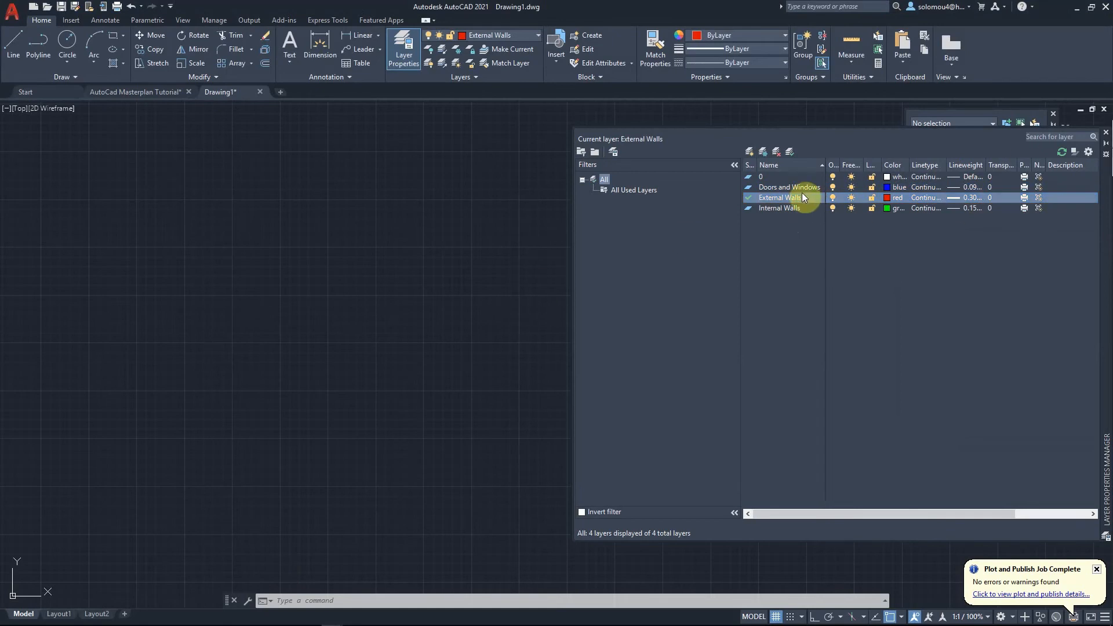
double_click(772, 179)
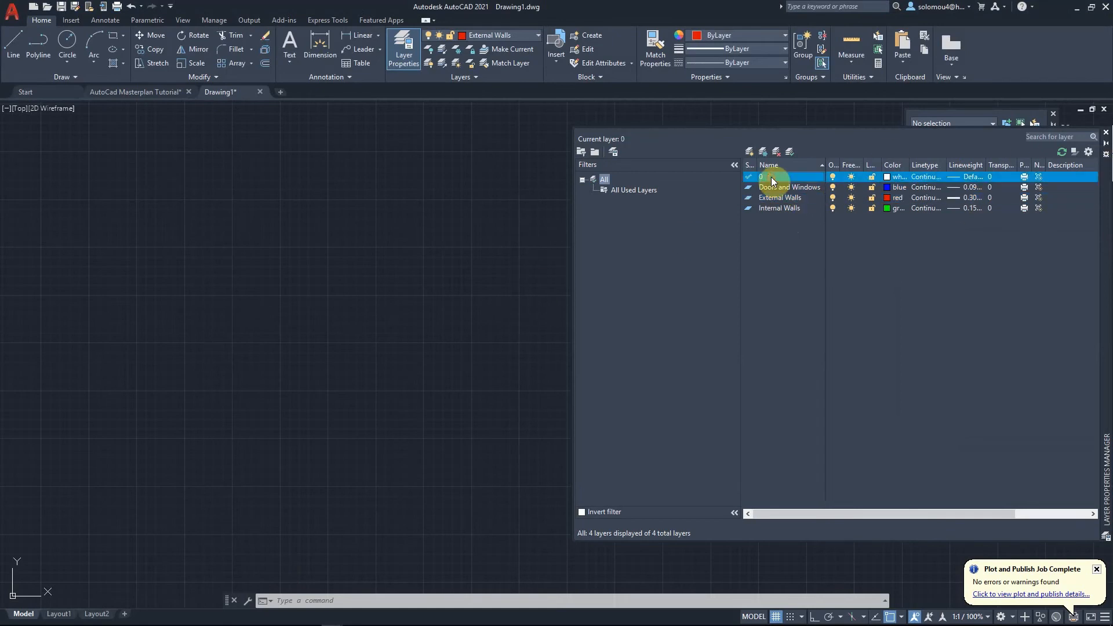
- Close the layer manager and start attaching AutoCad Masterplan Tutorial.dwg as an external DWG reference
click(1106, 132)
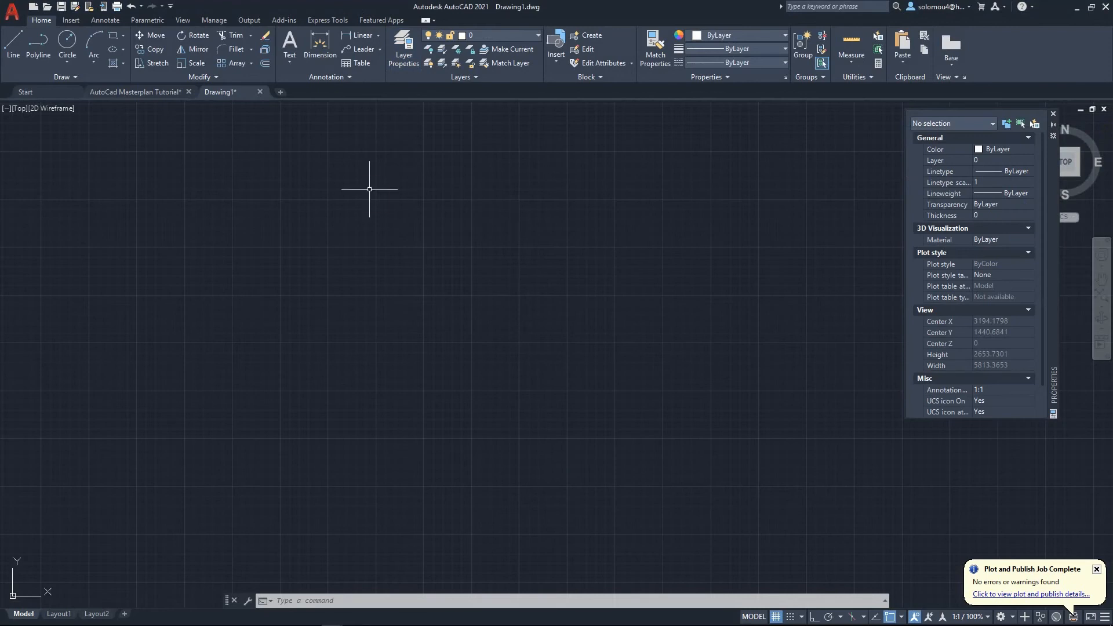
text(xref)
key(Return)
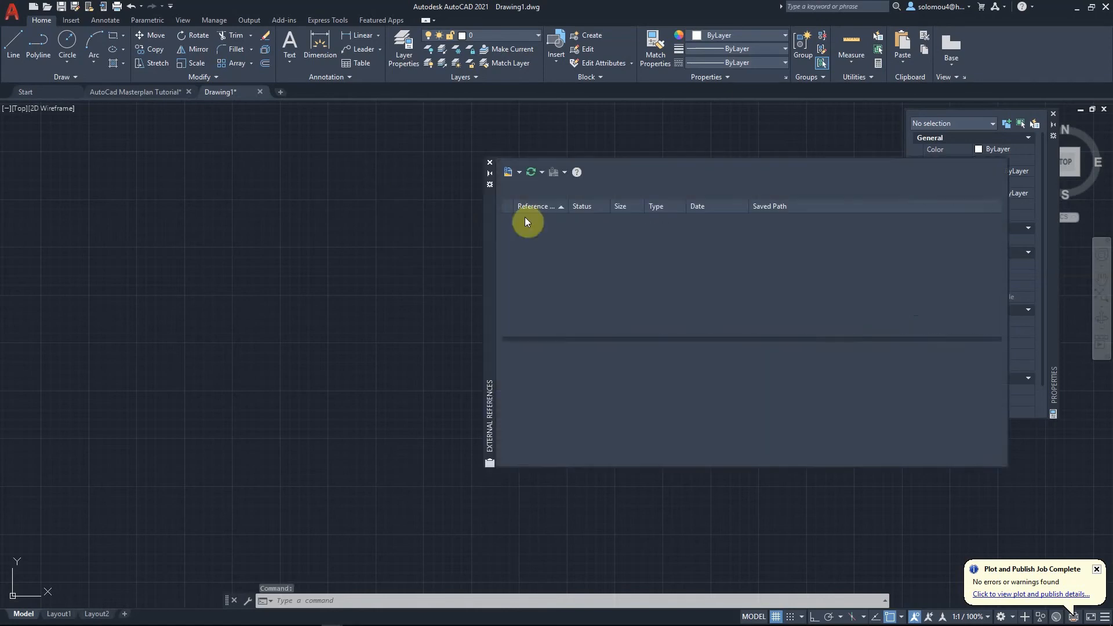
click(519, 172)
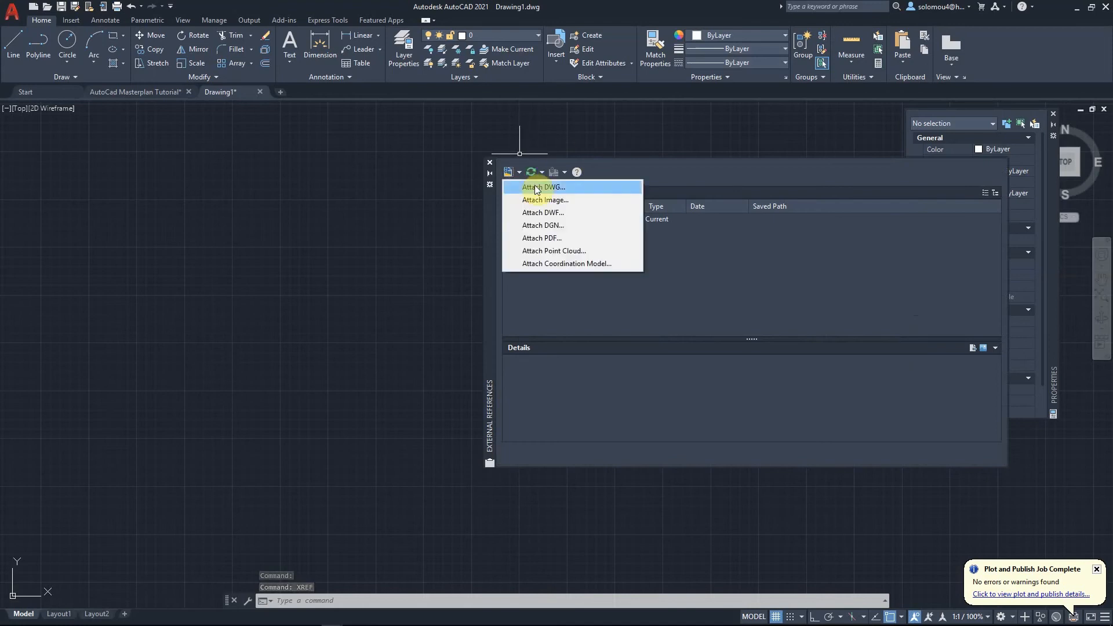
click(534, 188)
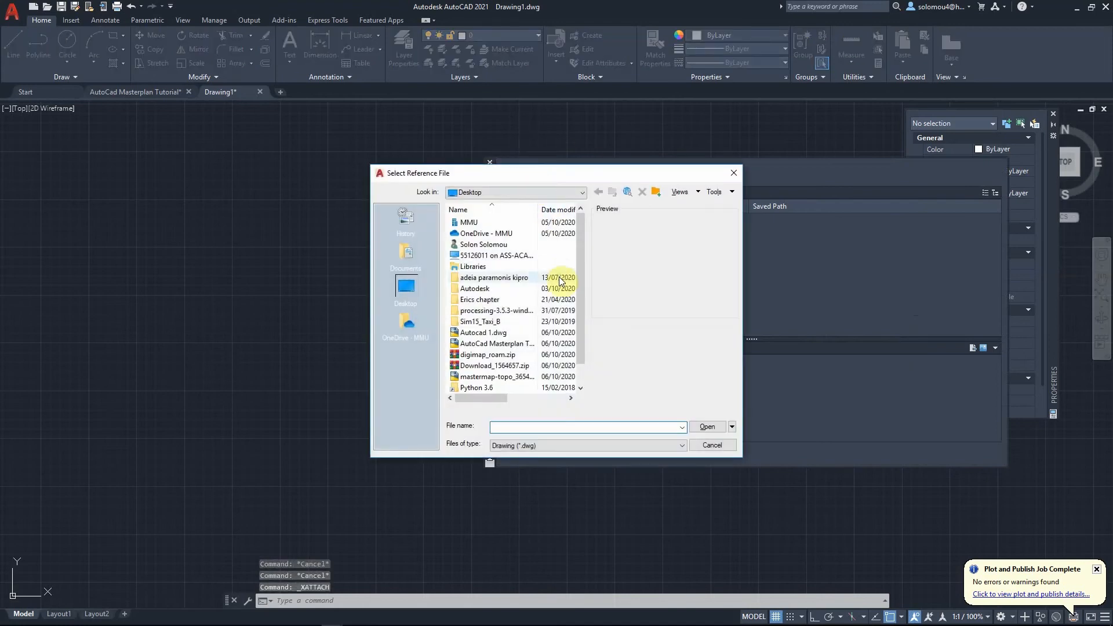
click(489, 345)
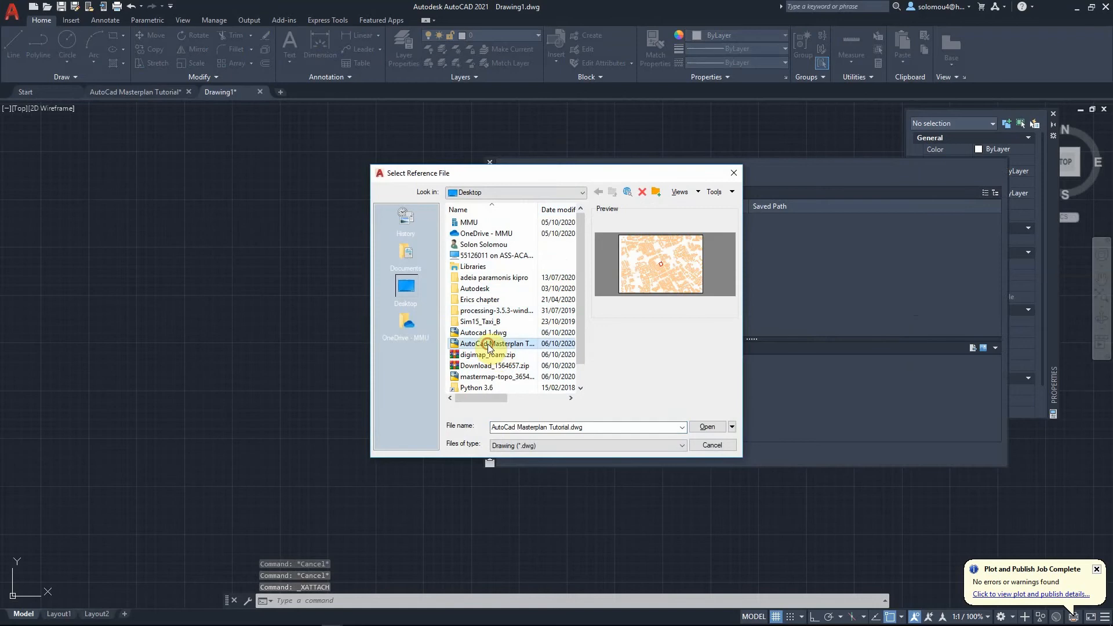
click(710, 428)
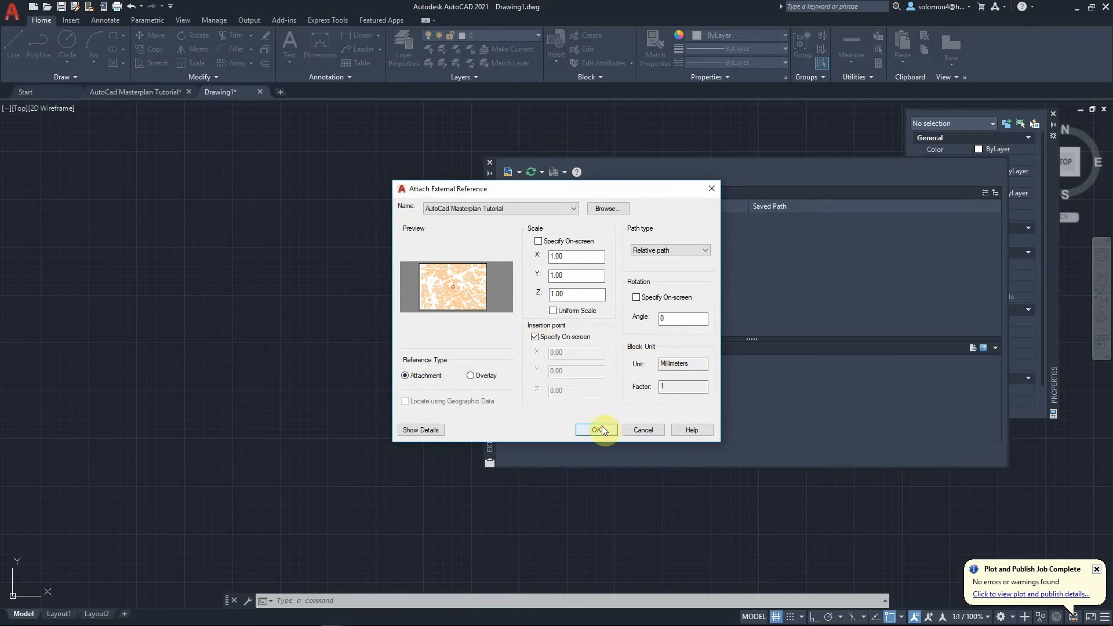
- Attach the masterplan reference with its insertion point specified on screen, placing it in the empty model space
click(536, 338)
click(535, 337)
click(592, 430)
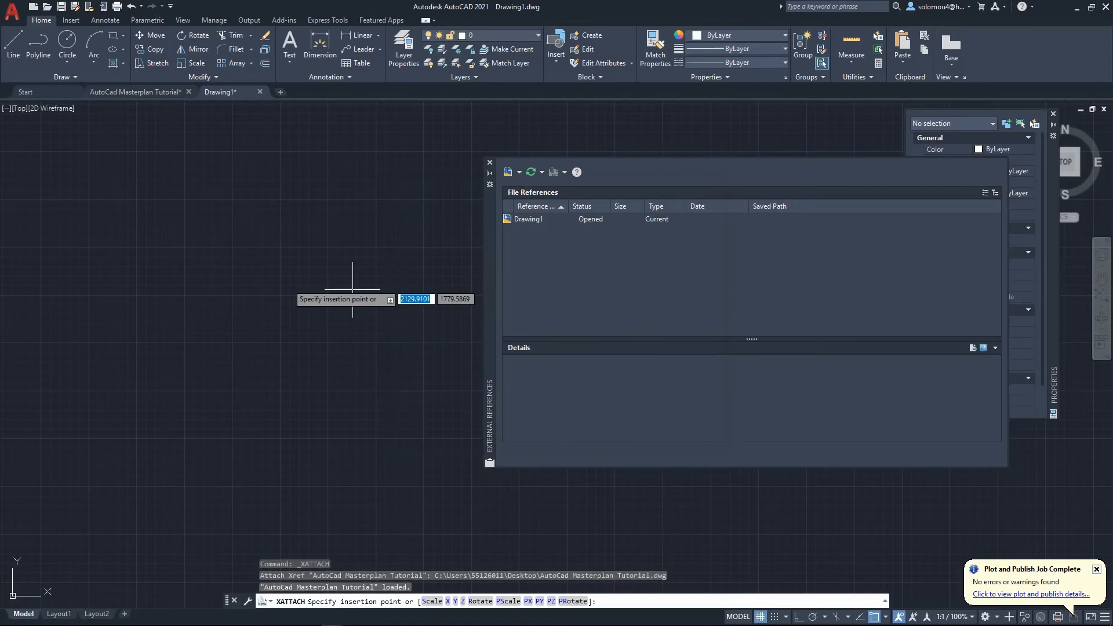
click(206, 312)
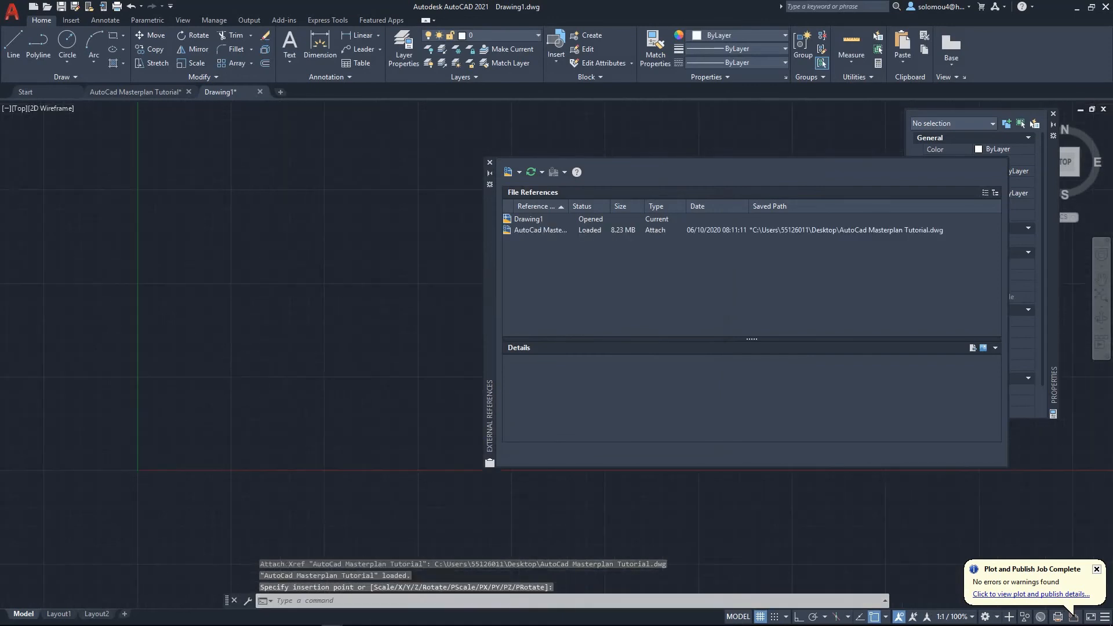
- Zoom to the extents of the attached masterplan and examine the red site outline and the list of referenced layers
scroll(232, 394, up, 4)
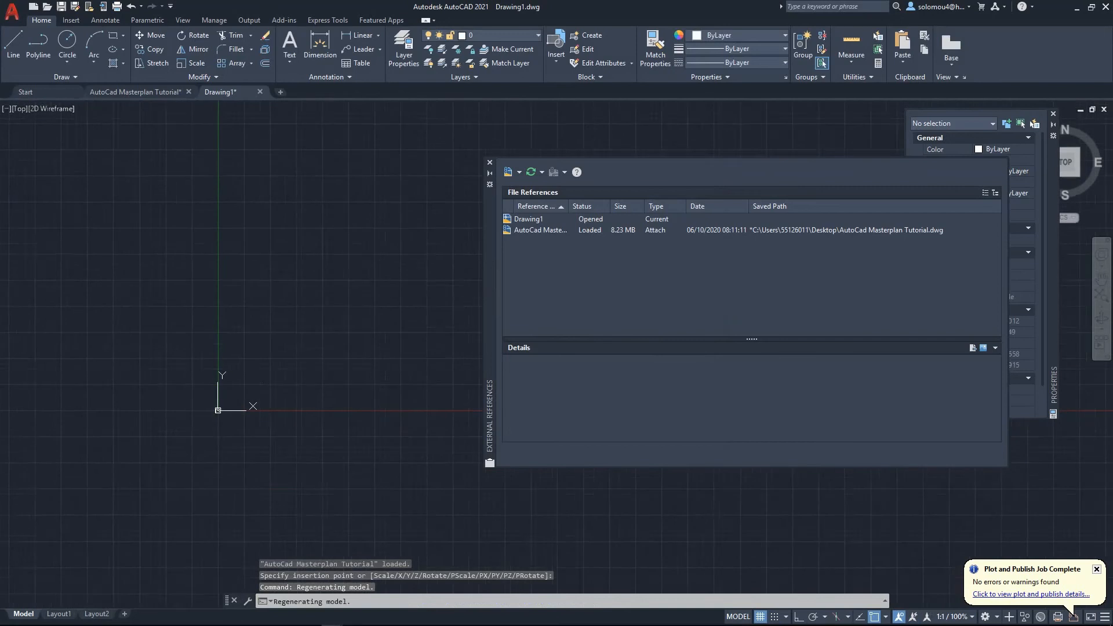
scroll(250, 380, up, 4)
text(z)
key(Return)
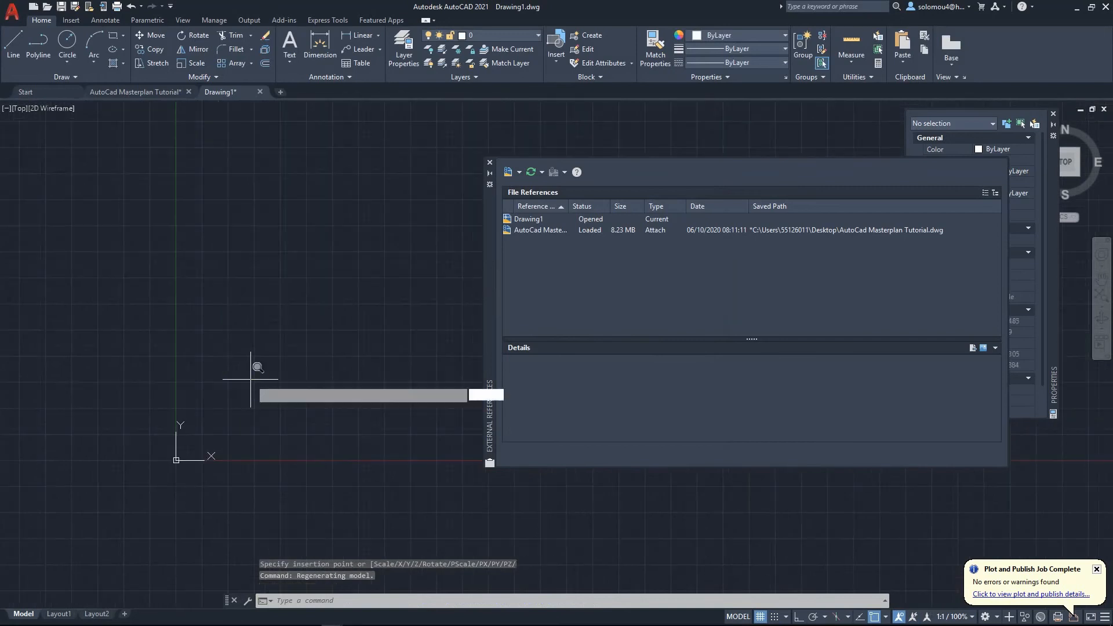
text(e)
key(Return)
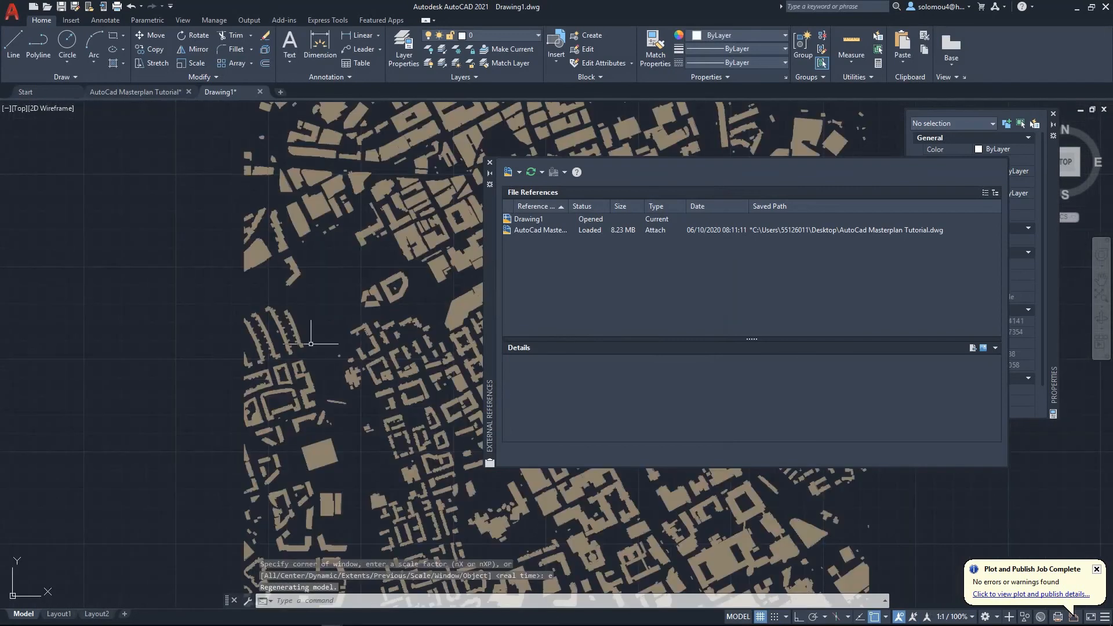
scroll(255, 266, down, 3)
scroll(383, 187, up, 2)
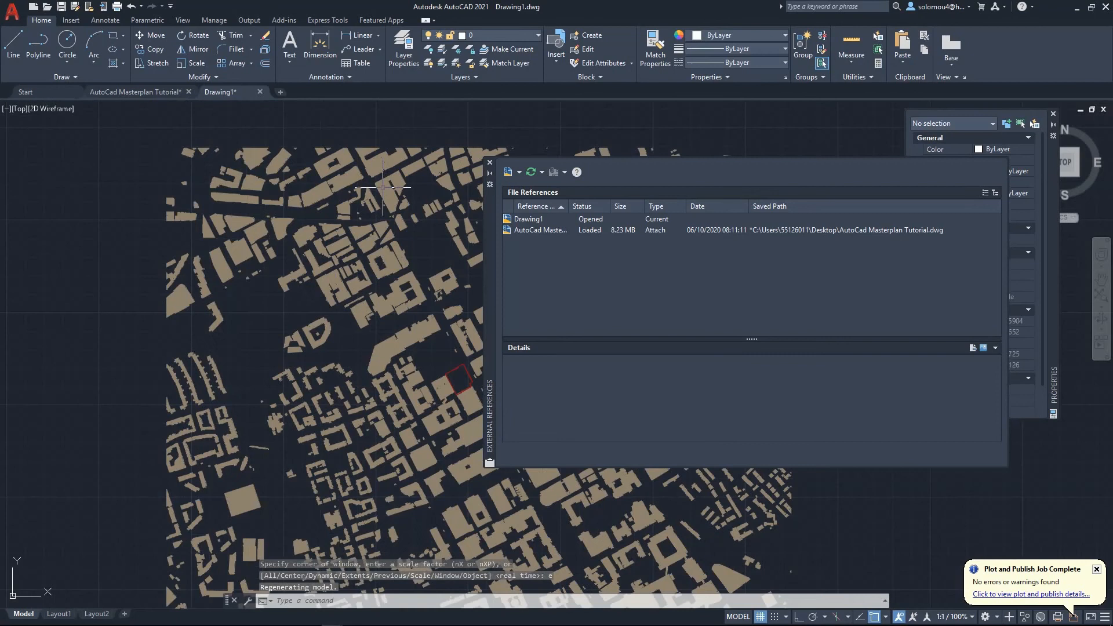
scroll(261, 268, down, 2)
scroll(372, 337, up, 8)
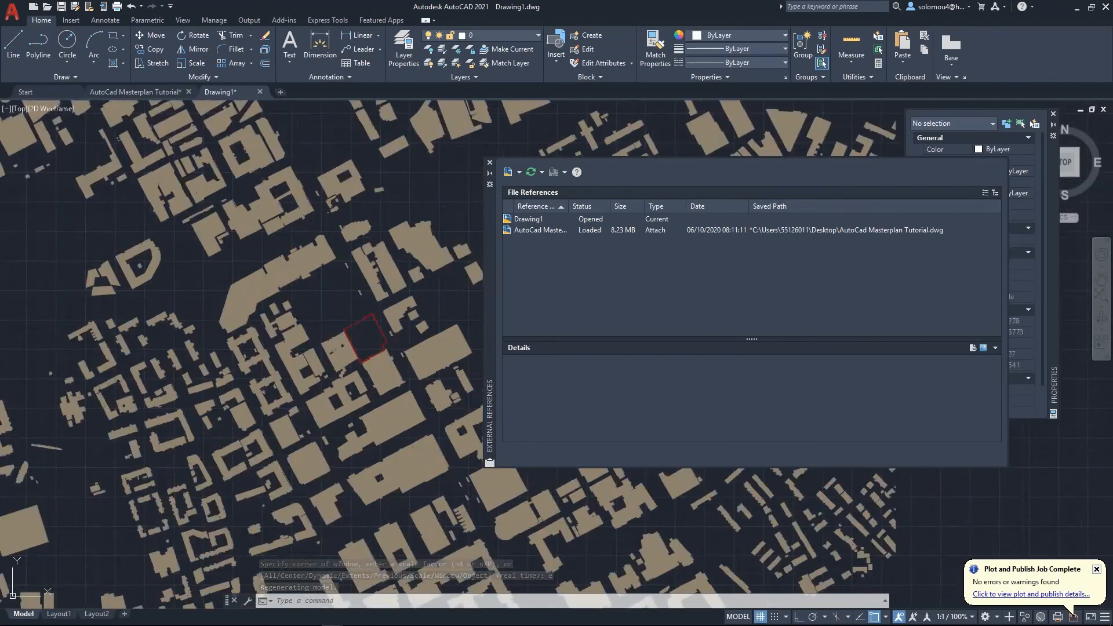
scroll(432, 295, up, 3)
scroll(360, 294, down, 4)
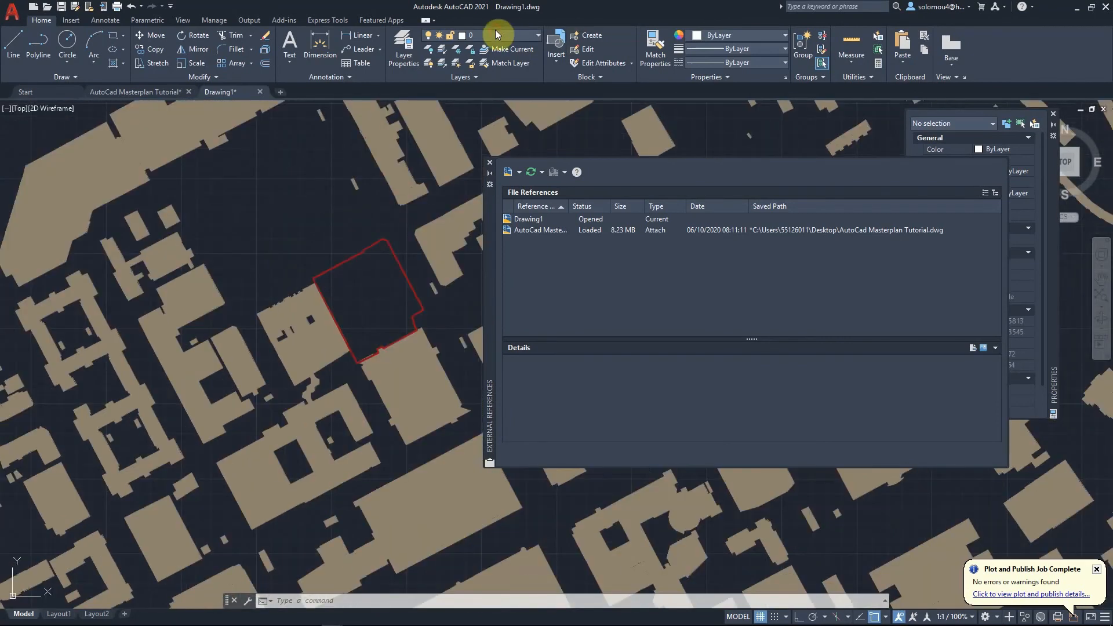
click(495, 35)
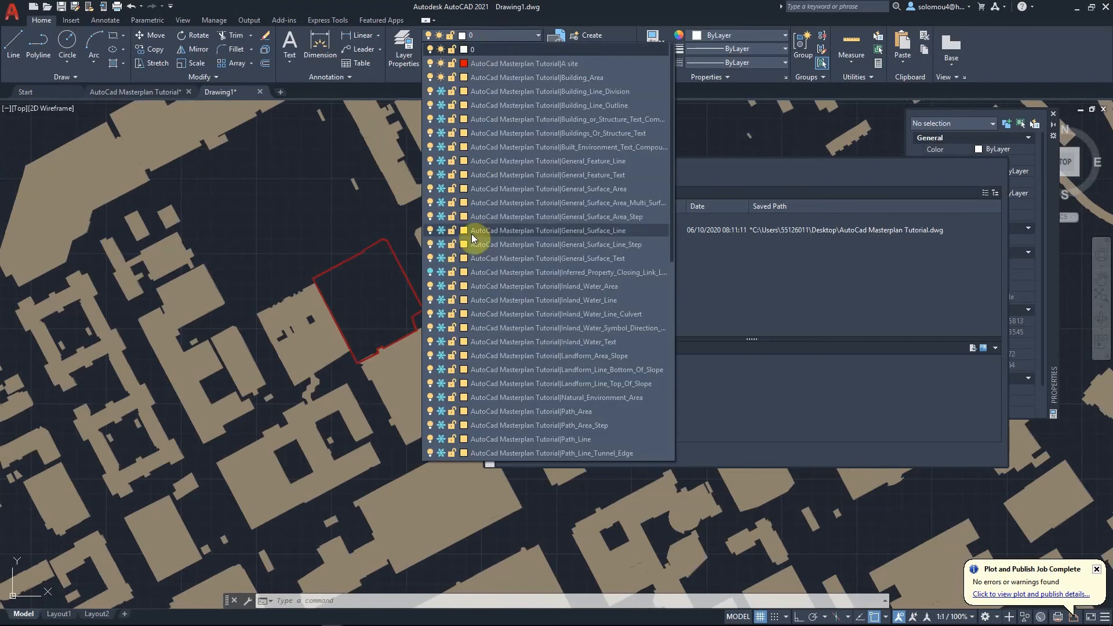
click(524, 35)
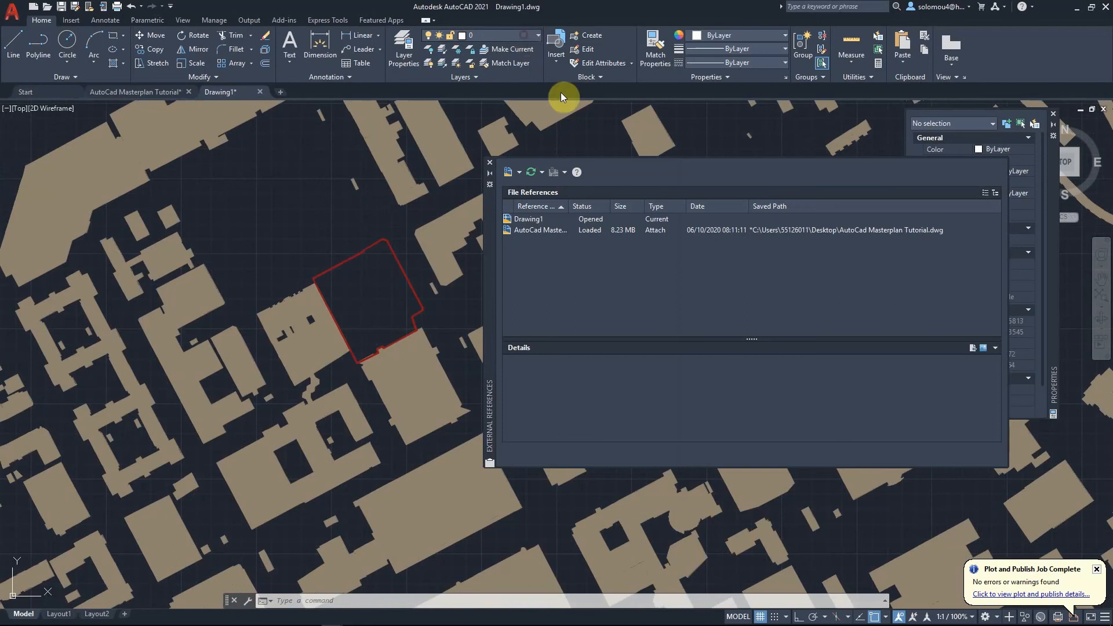
- Review the reference type and path options available for the AutoCad Masterplan Tutorial reference
click(541, 229)
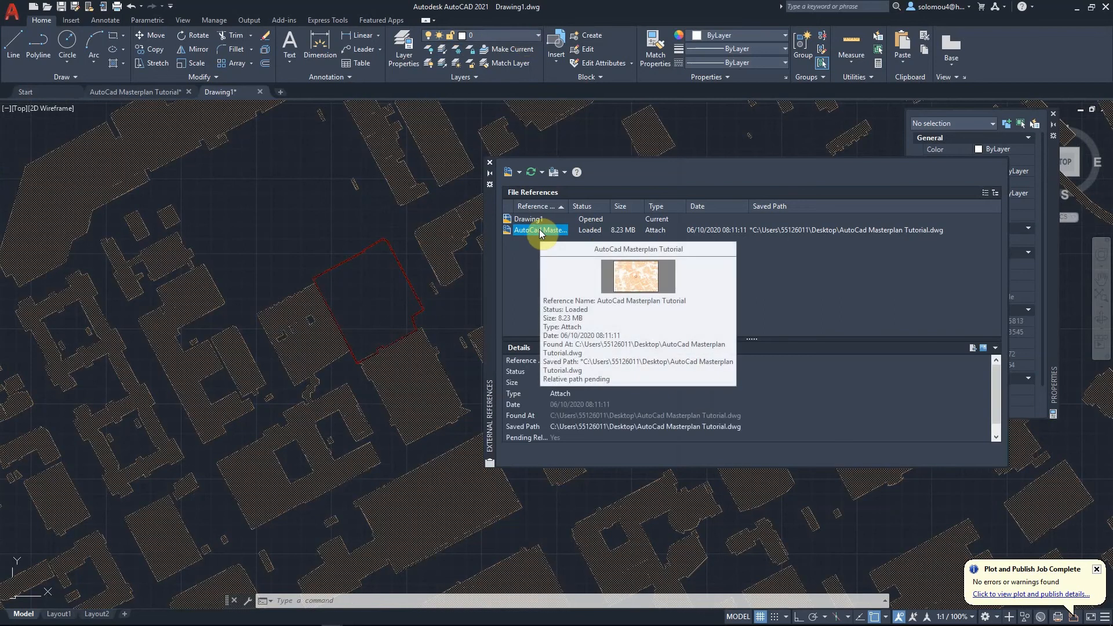
right_click(541, 232)
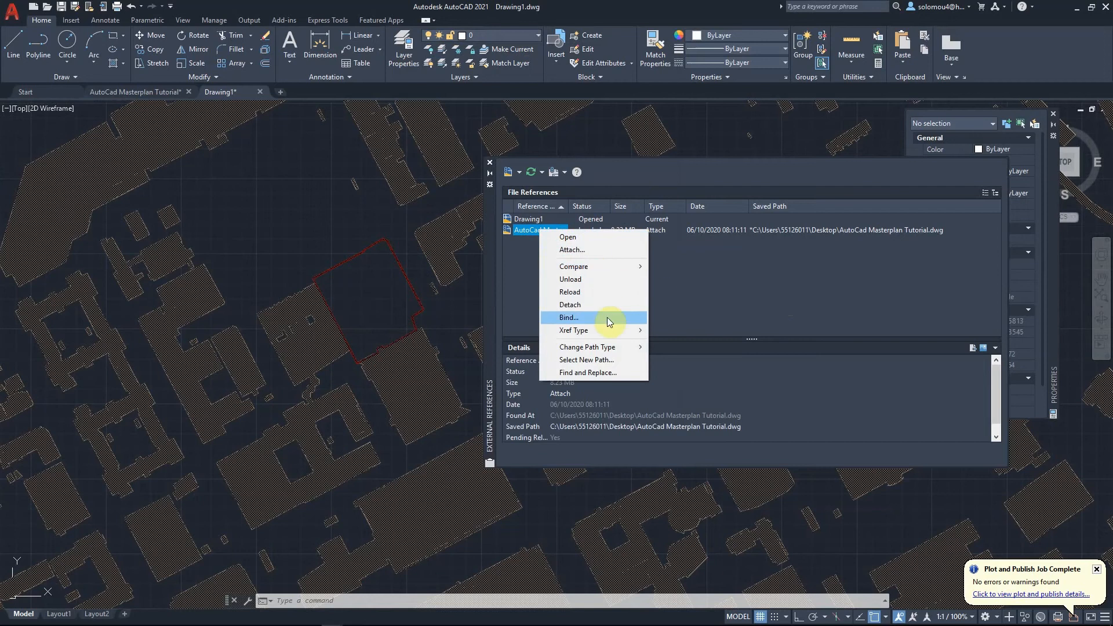
mouse_move(614, 332)
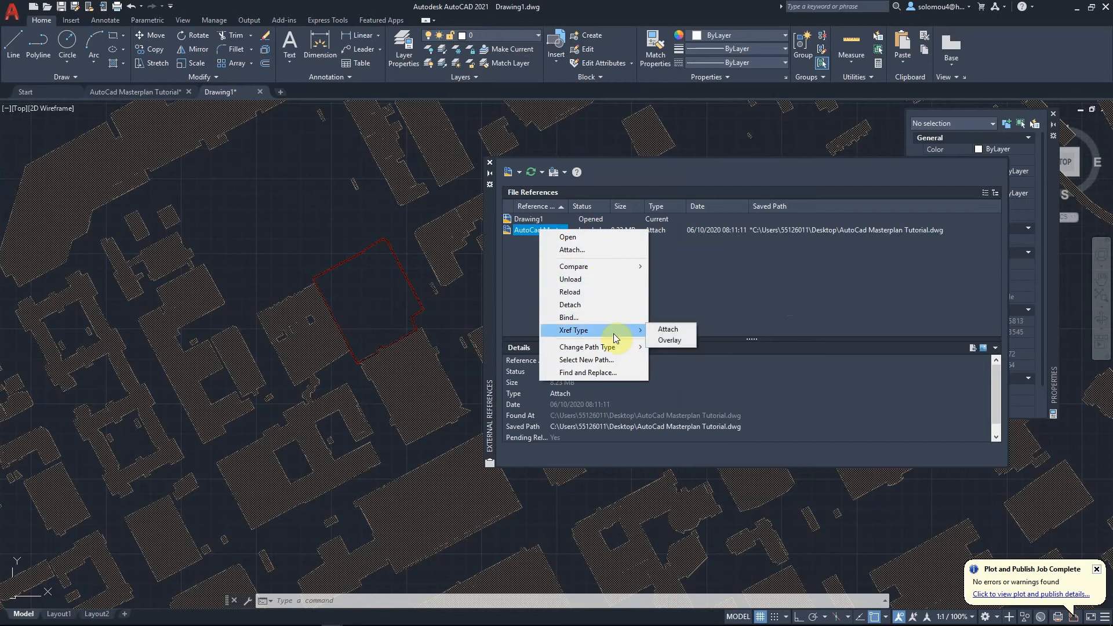
click(685, 345)
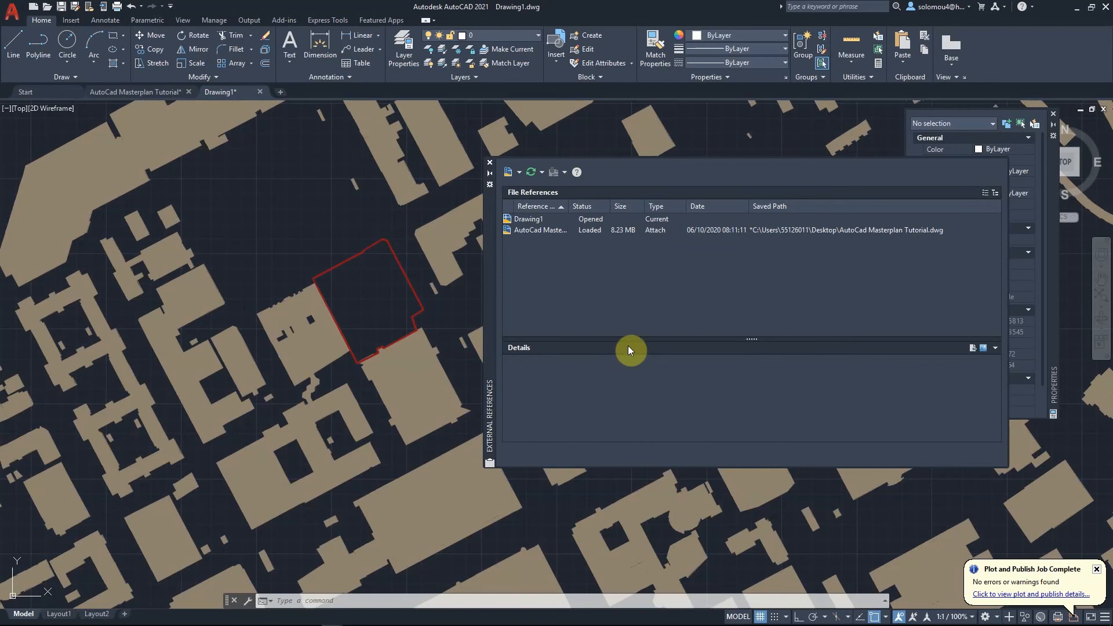
click(524, 231)
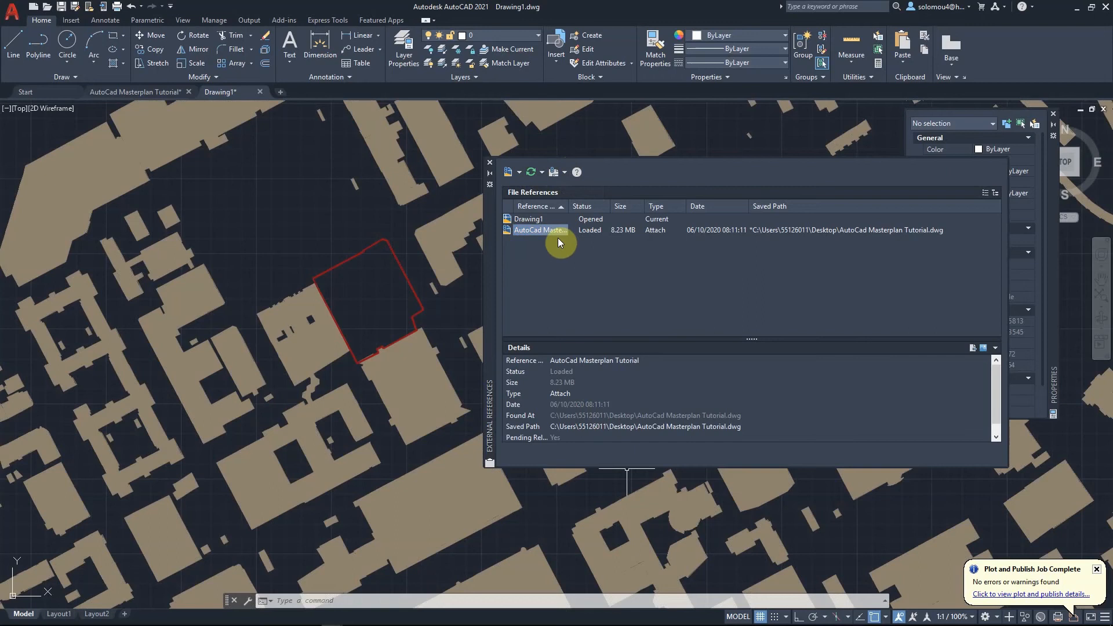
click(554, 179)
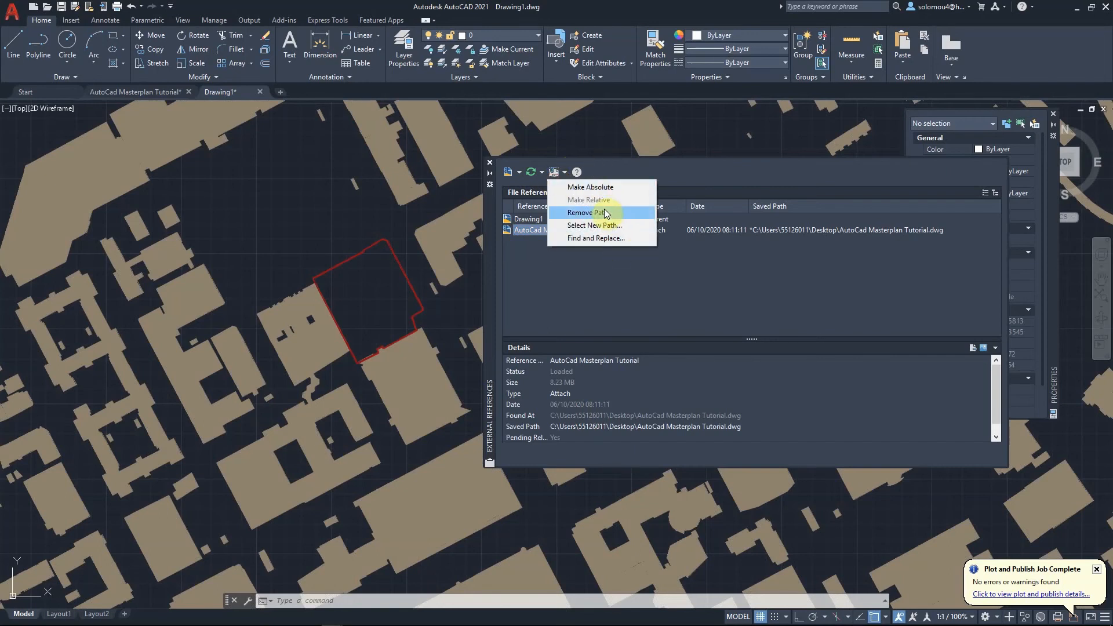
click(628, 285)
click(628, 283)
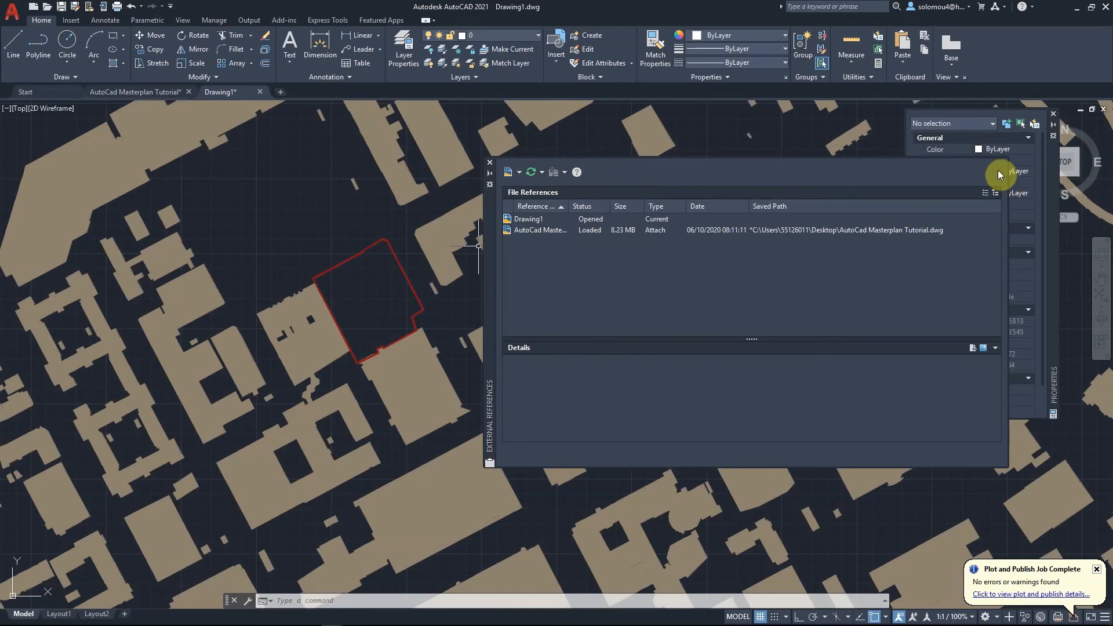
click(301, 215)
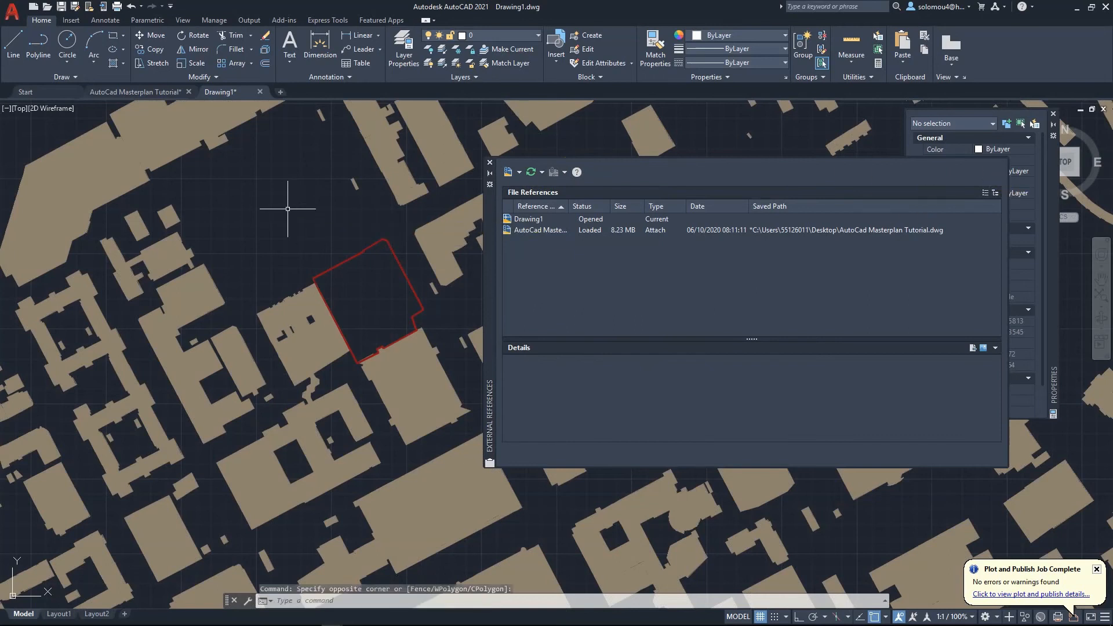
scroll(343, 194, down, 2)
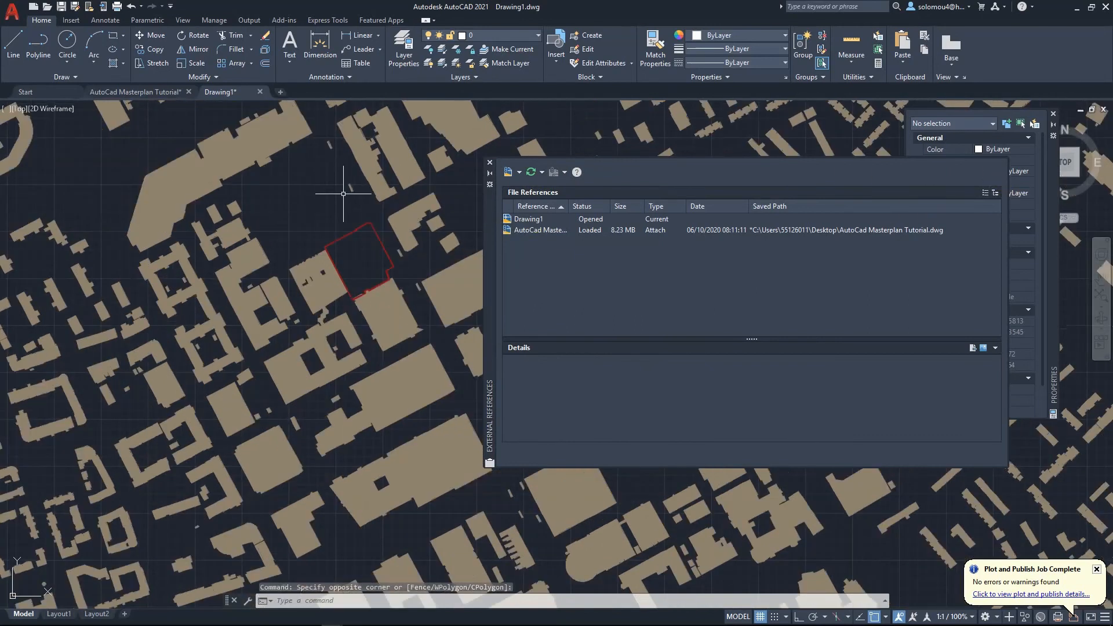
- Open the layer properties and compare the All non-Xref Layers filter with the All Used Layers filter
click(400, 50)
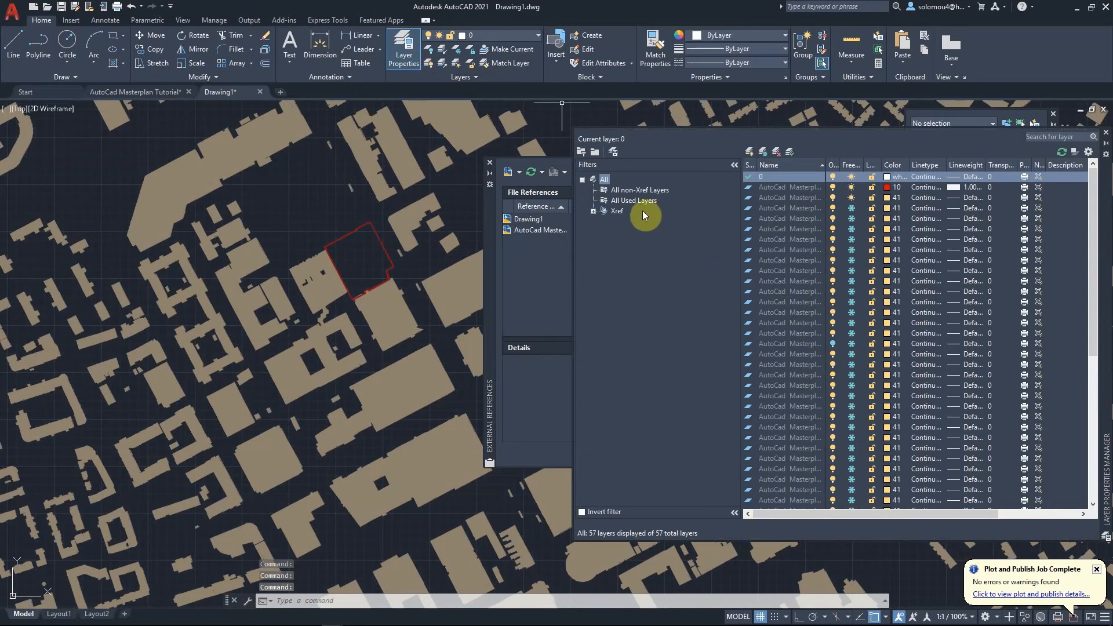
click(641, 191)
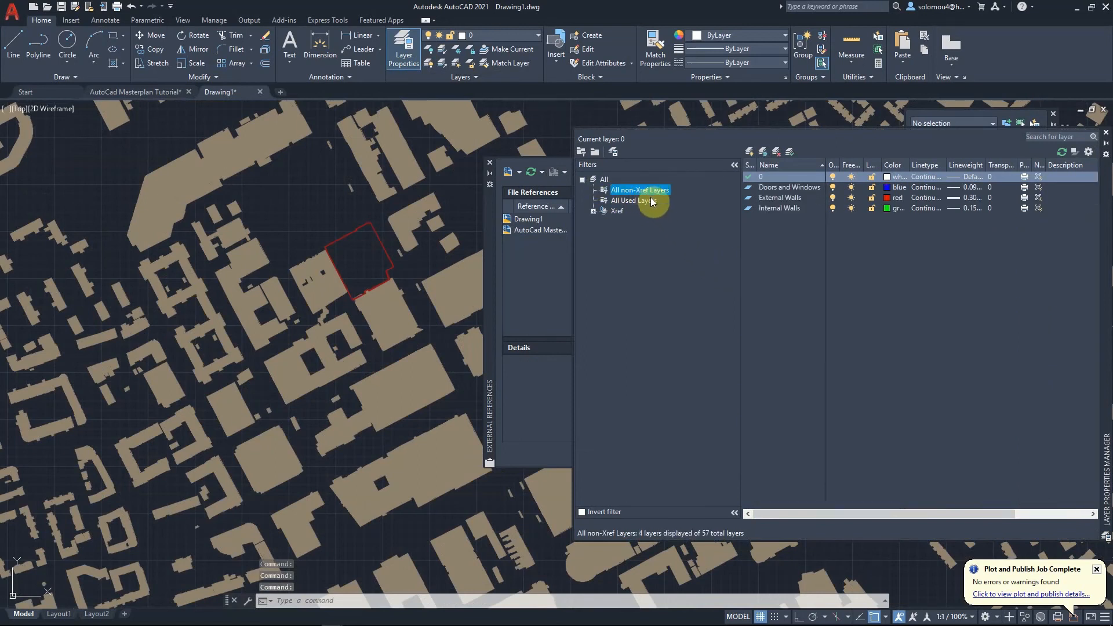
click(651, 200)
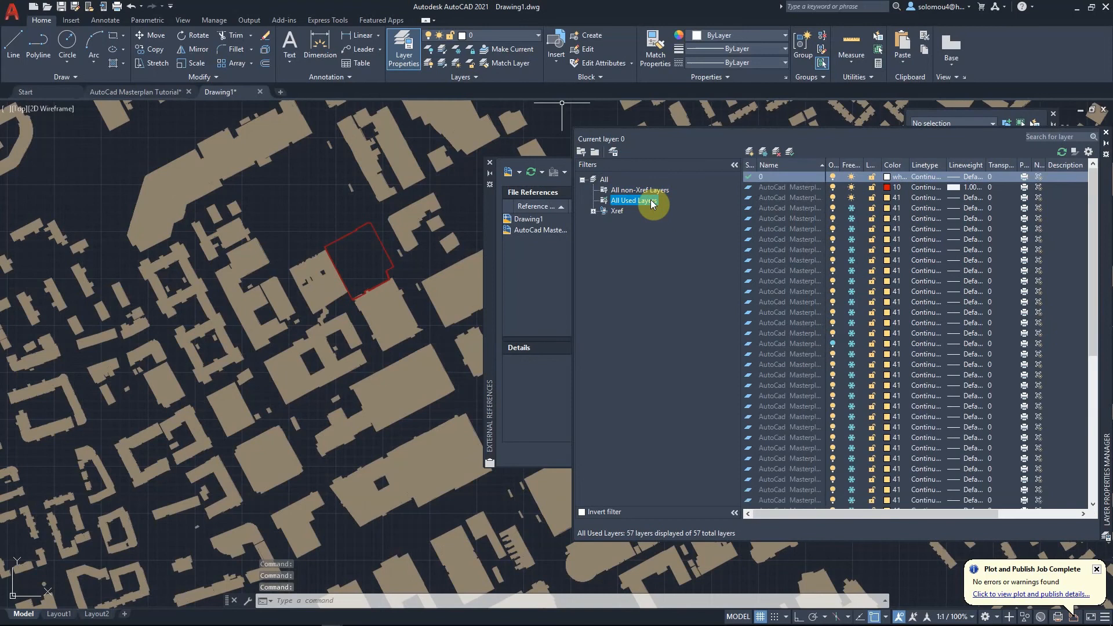
click(637, 192)
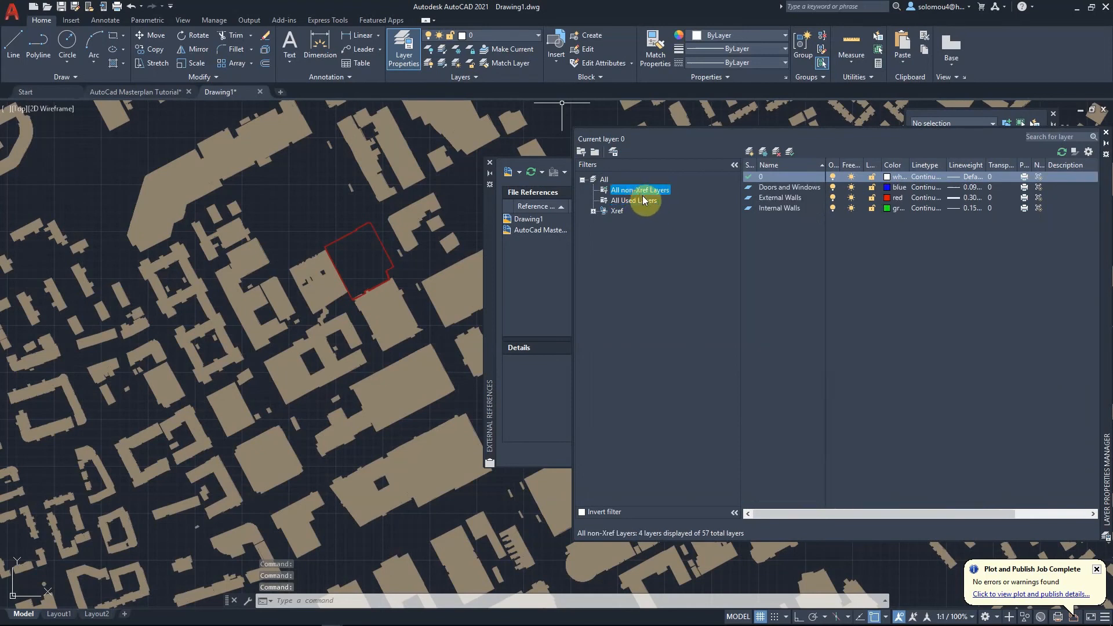
click(644, 200)
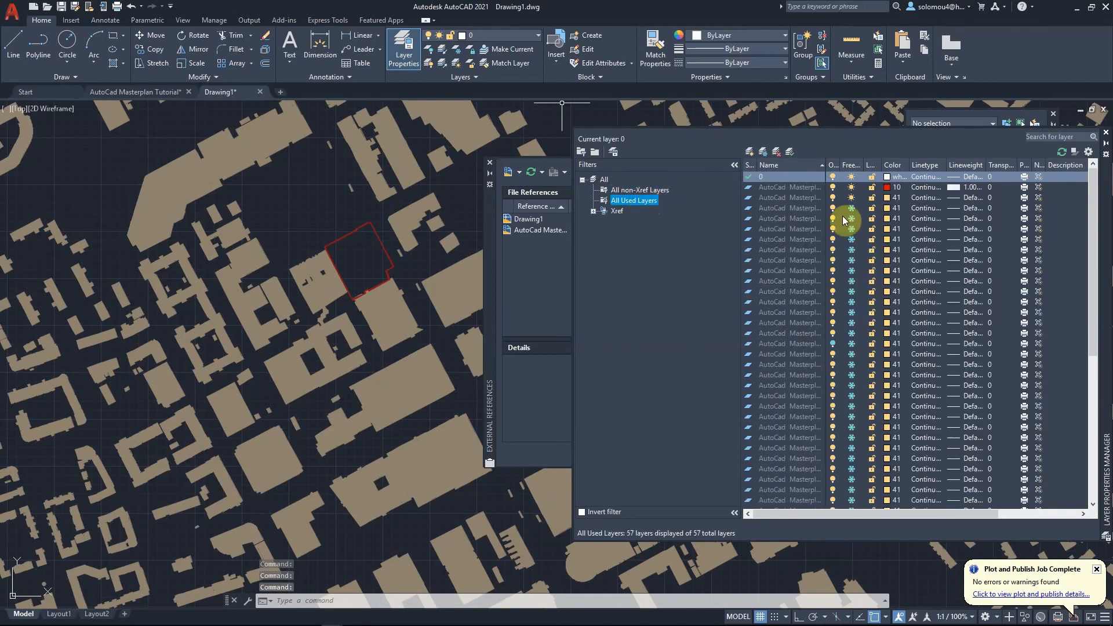
- Freeze the red A site layer belonging to the AutoCad Masterplan Tutorial reference
click(854, 187)
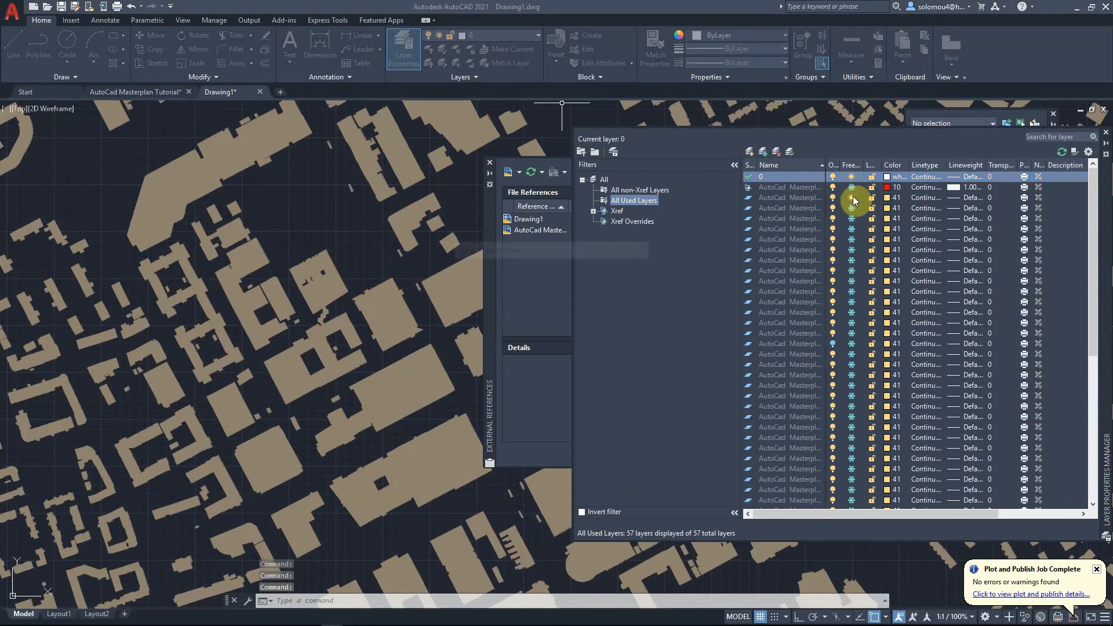
click(853, 197)
click(619, 330)
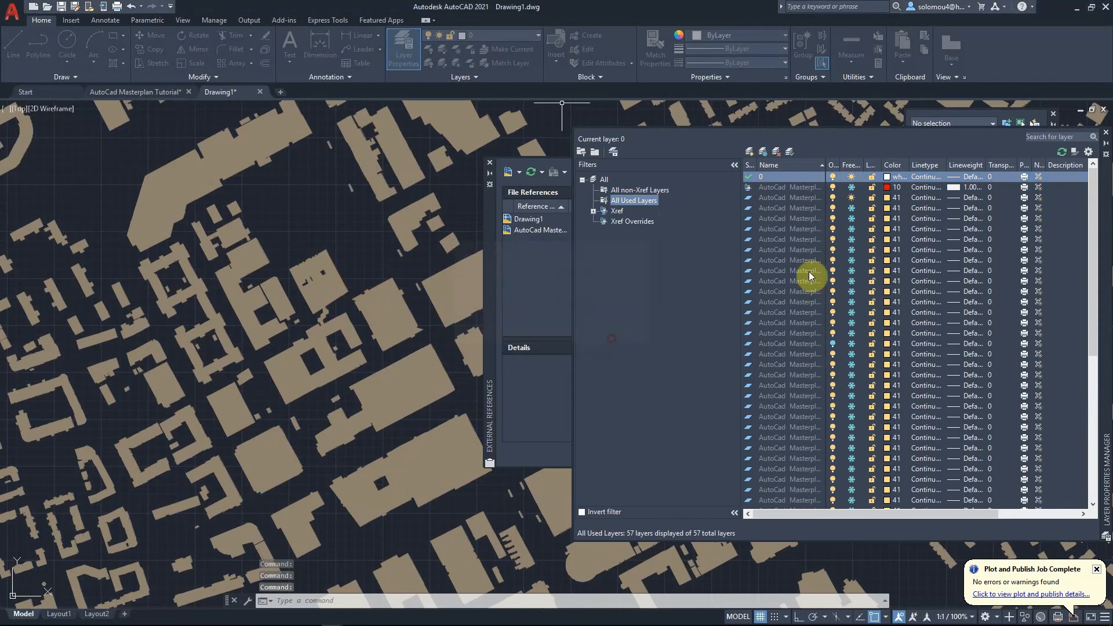
- Freeze the Building_Area layer of the masterplan reference and make External Walls the current layer among the non-Xref layers
click(848, 197)
click(632, 190)
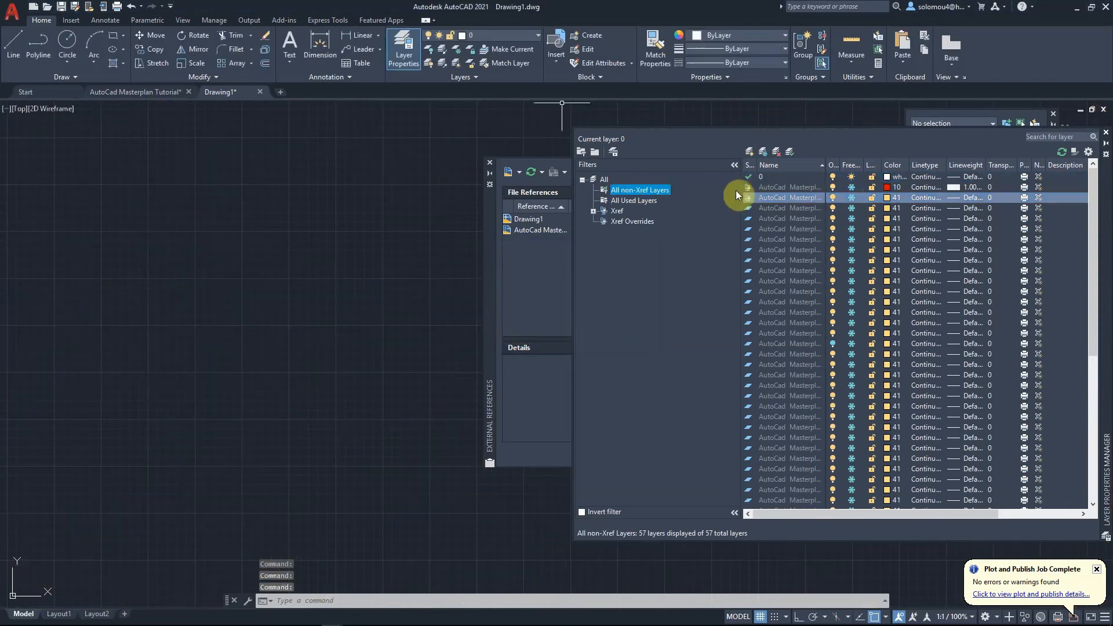
double_click(779, 187)
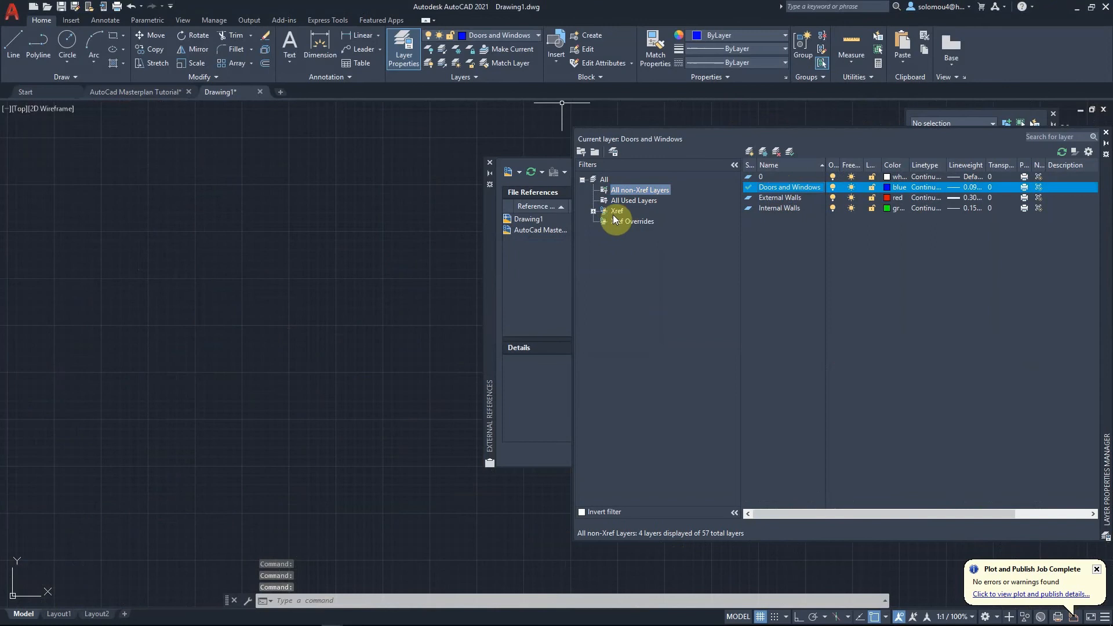
double_click(780, 198)
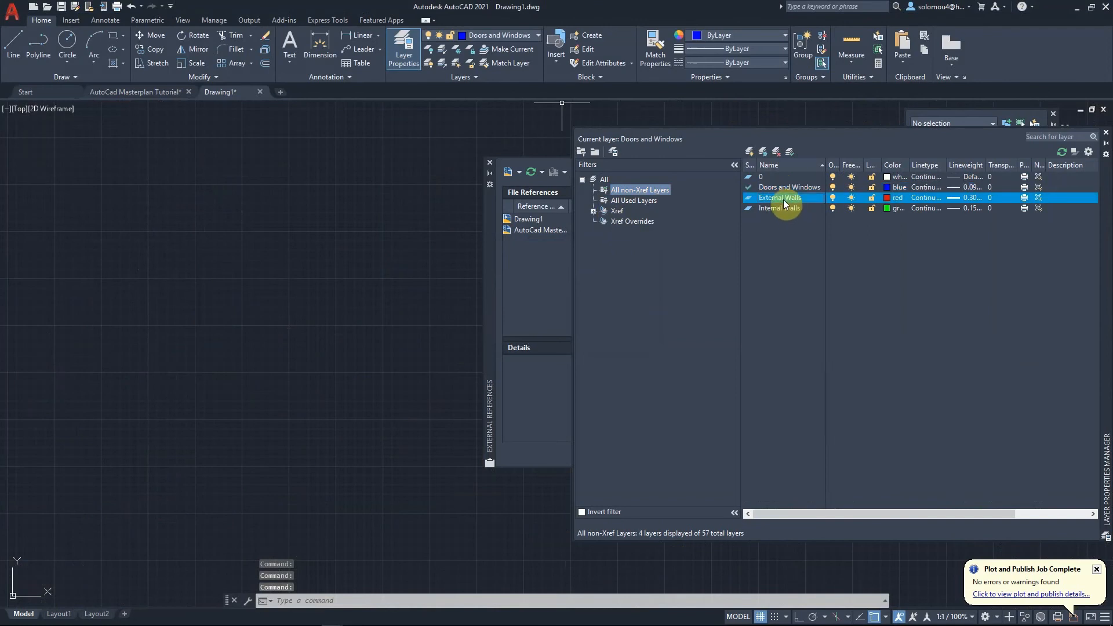
- Return to the All Used Layers filter and freeze layer 0
click(625, 200)
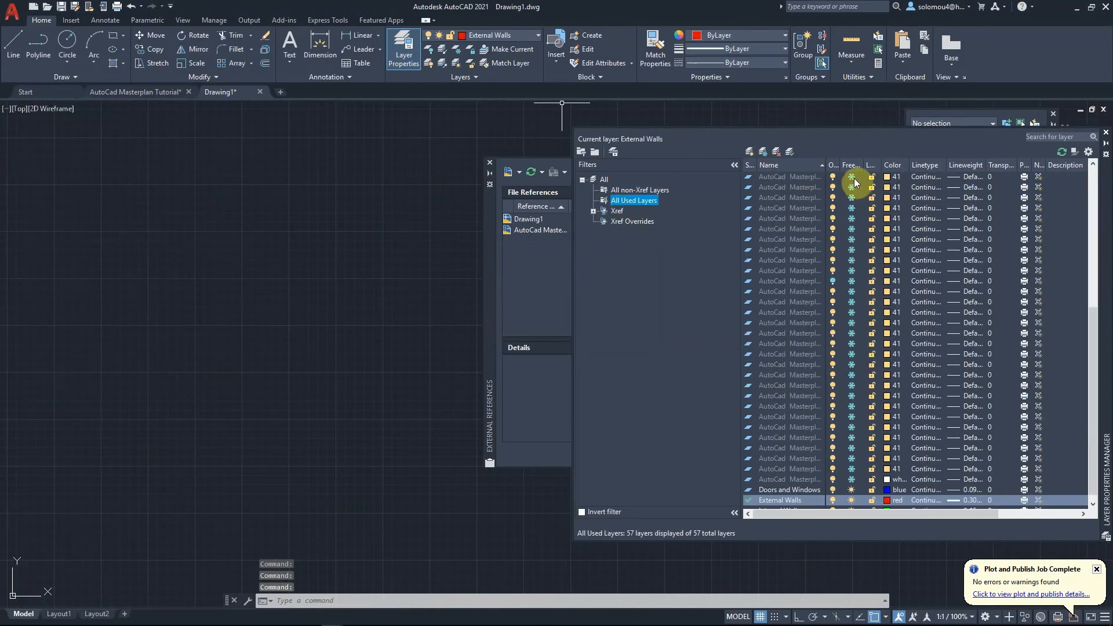
scroll(848, 217, up, 9)
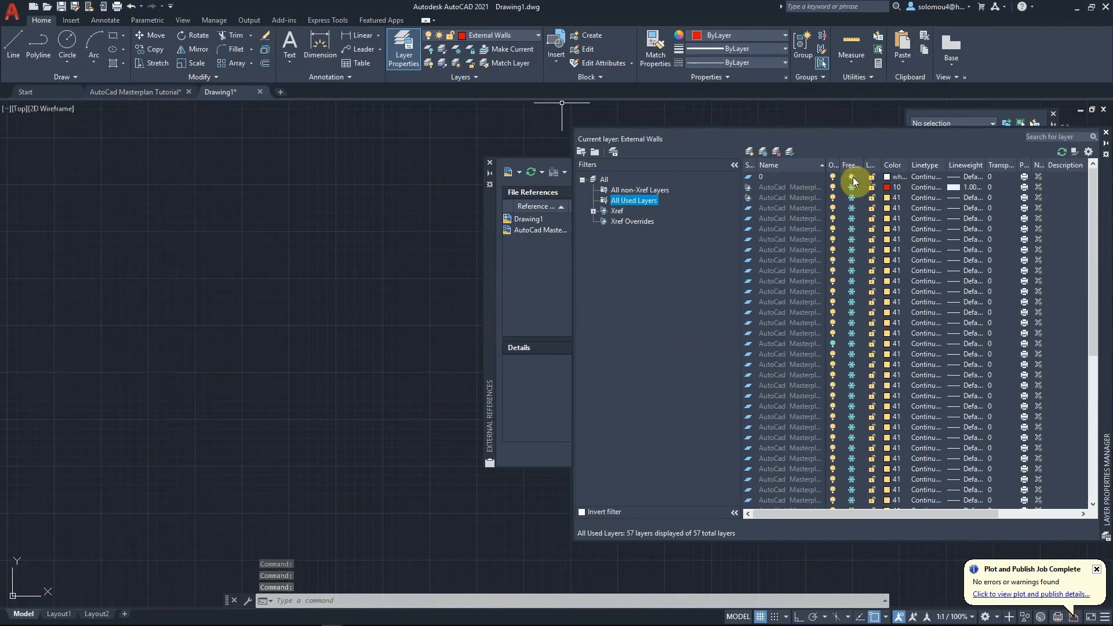
click(853, 177)
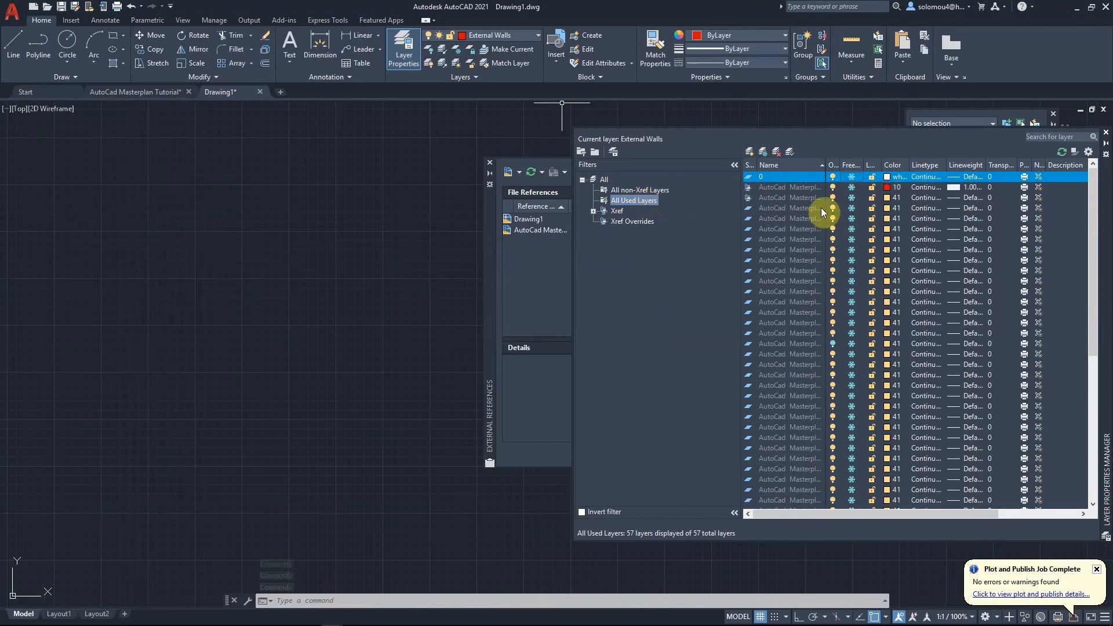
- Thaw the A site and Building_Area layers of the AutoCad Masterplan Tutorial reference
click(851, 189)
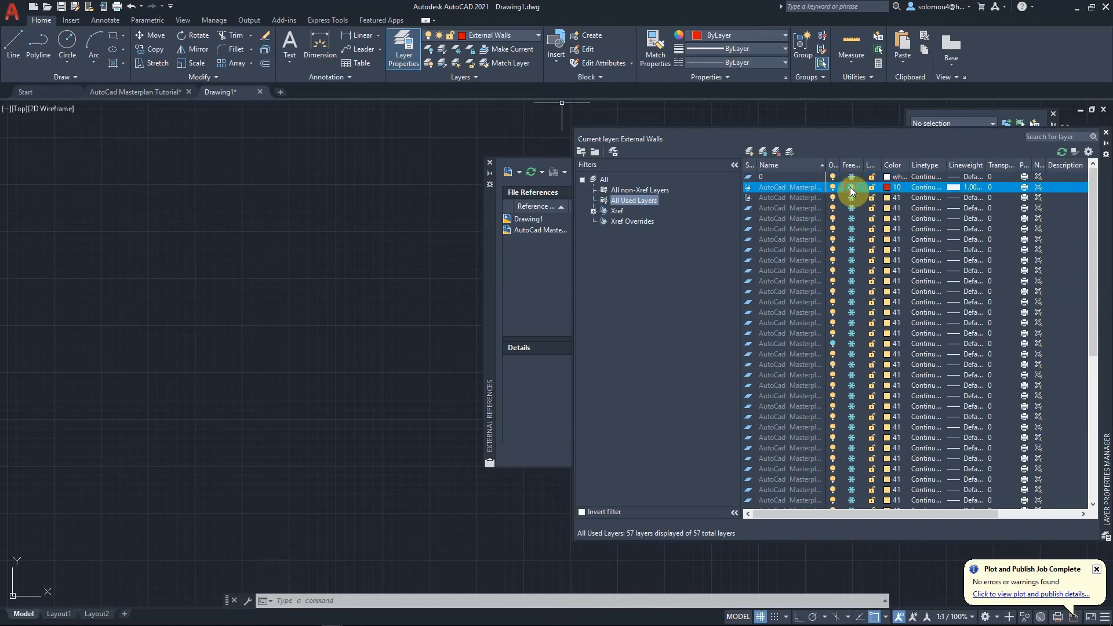
click(851, 189)
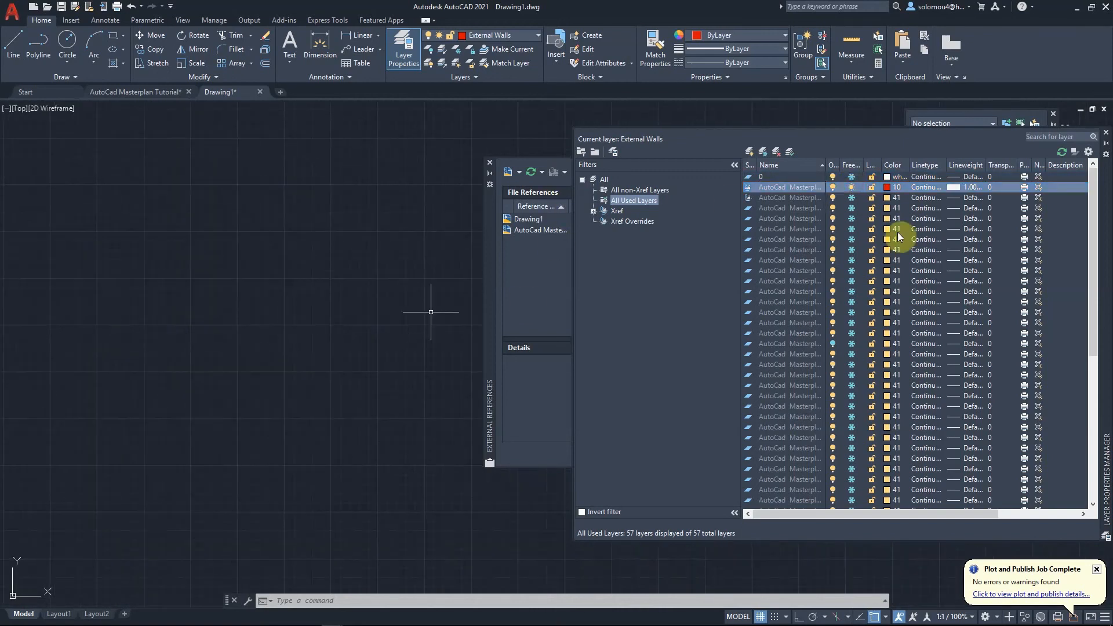
click(852, 198)
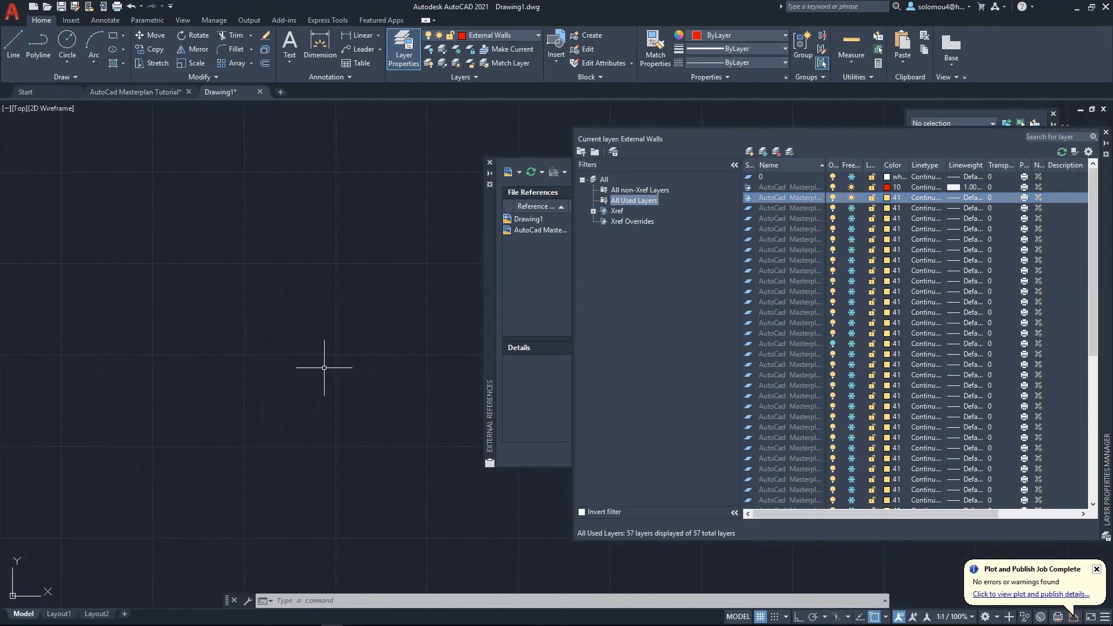
text(zoom)
key(Return)
text(e)
key(Return)
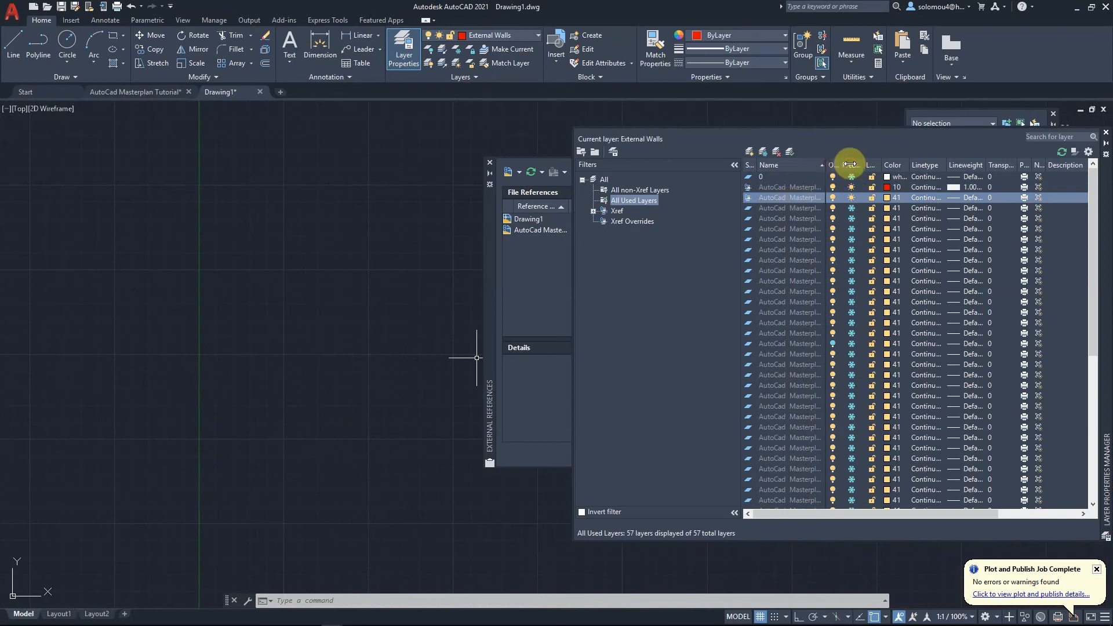
- Widen the layer list's Name column so that the full reference layer names can be read
click(873, 165)
drag(873, 164, 928, 165)
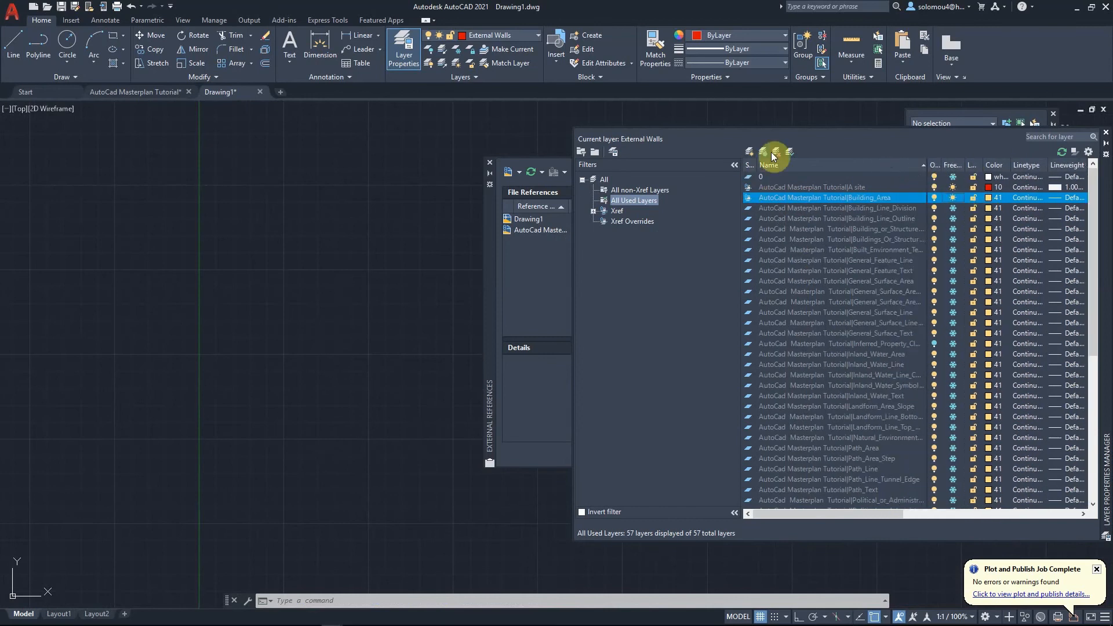
click(366, 226)
mouse_move(527, 293)
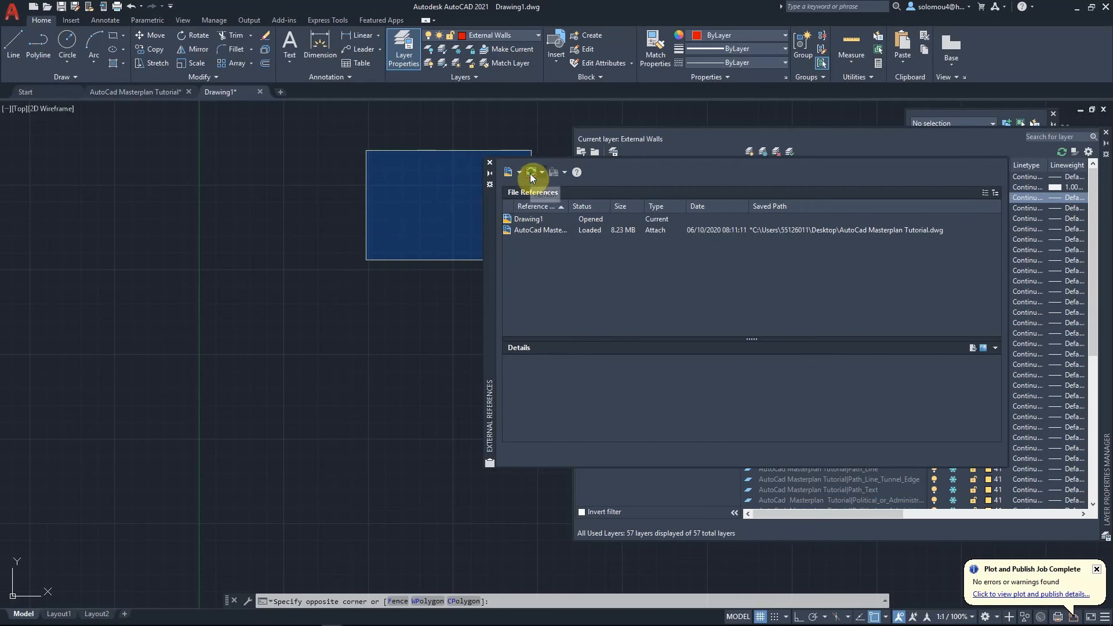
key(Escape)
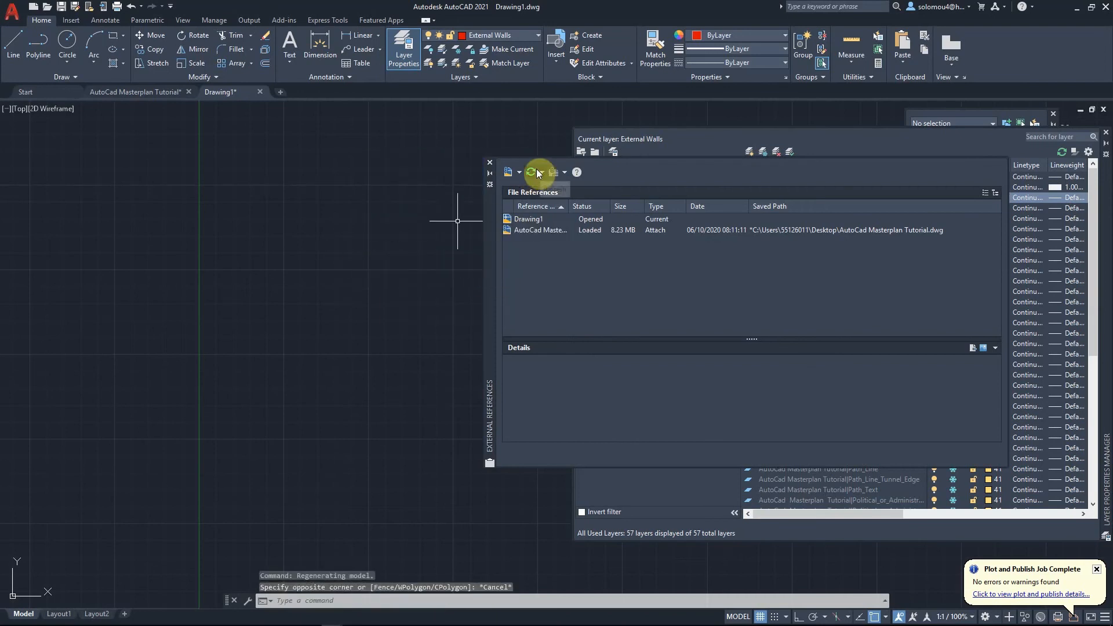
click(312, 319)
key(Escape)
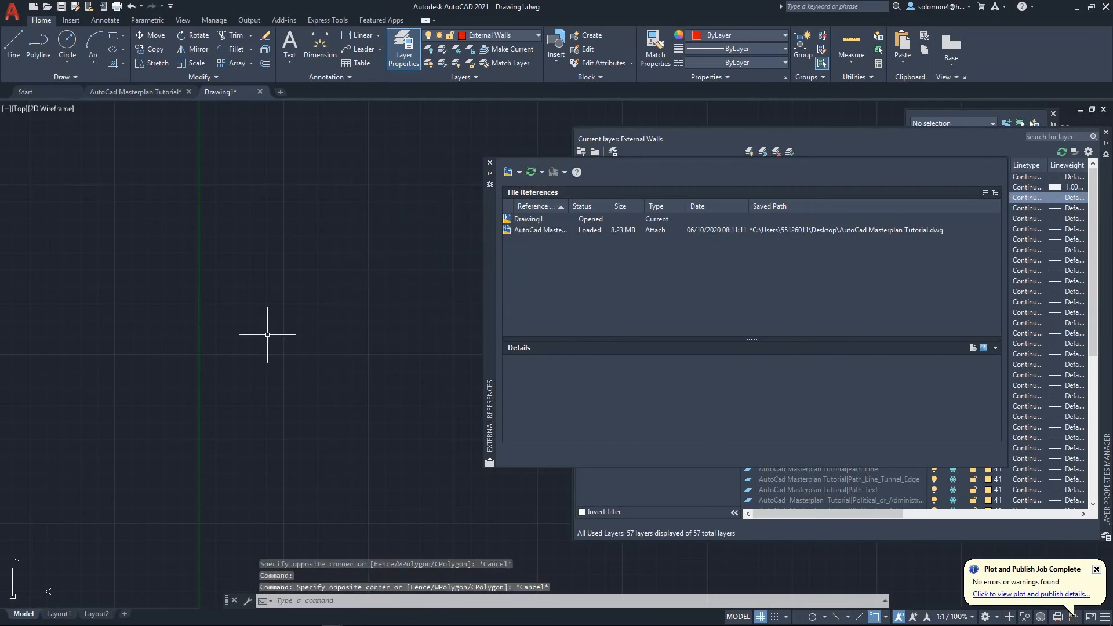
- Reload the AutoCad Masterplan Tutorial external reference and return to the layer properties
text(z)
key(Return)
text(e)
key(Return)
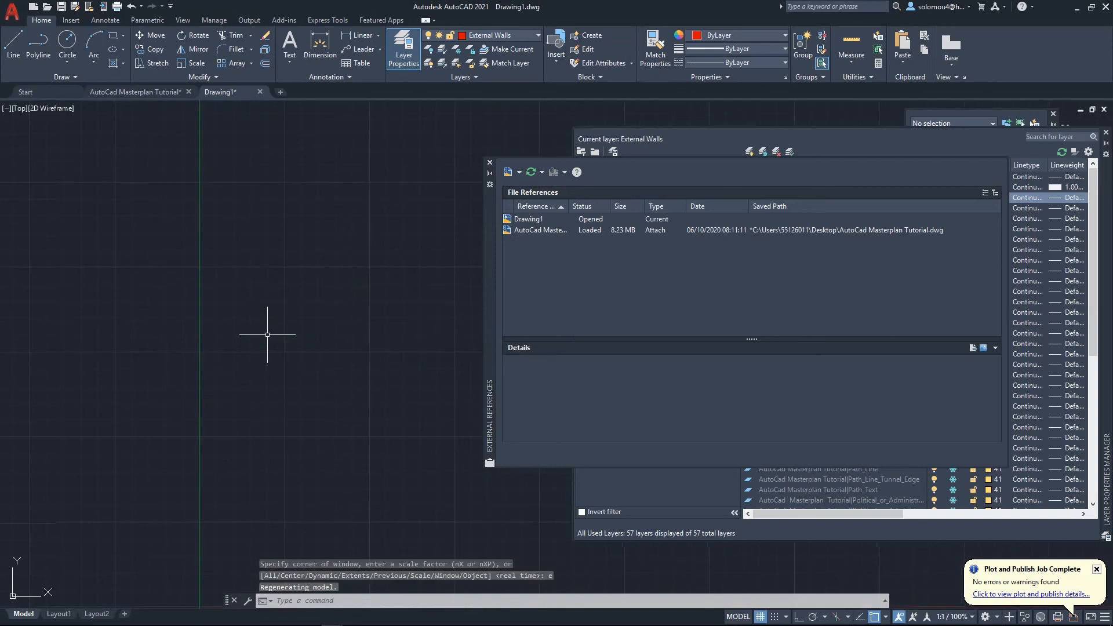
right_click(548, 232)
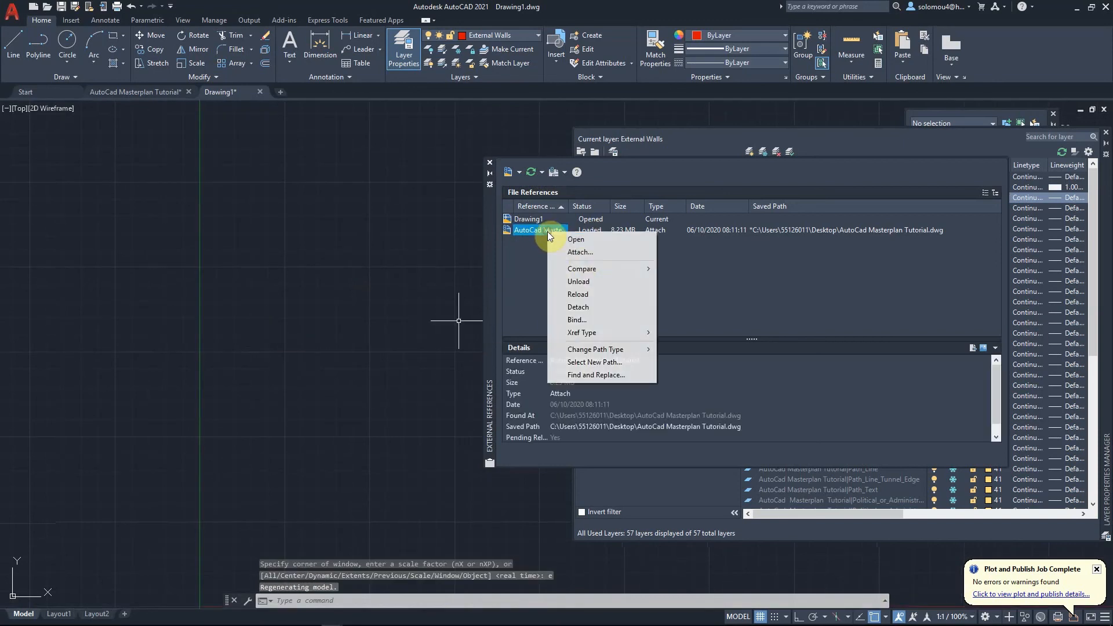
click(603, 292)
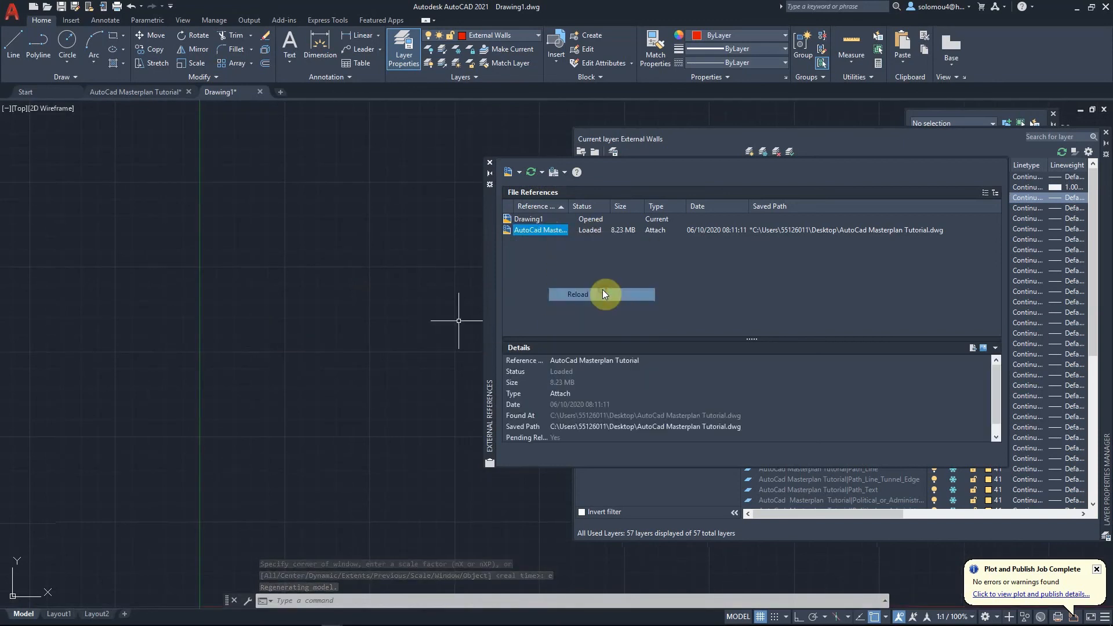
click(880, 136)
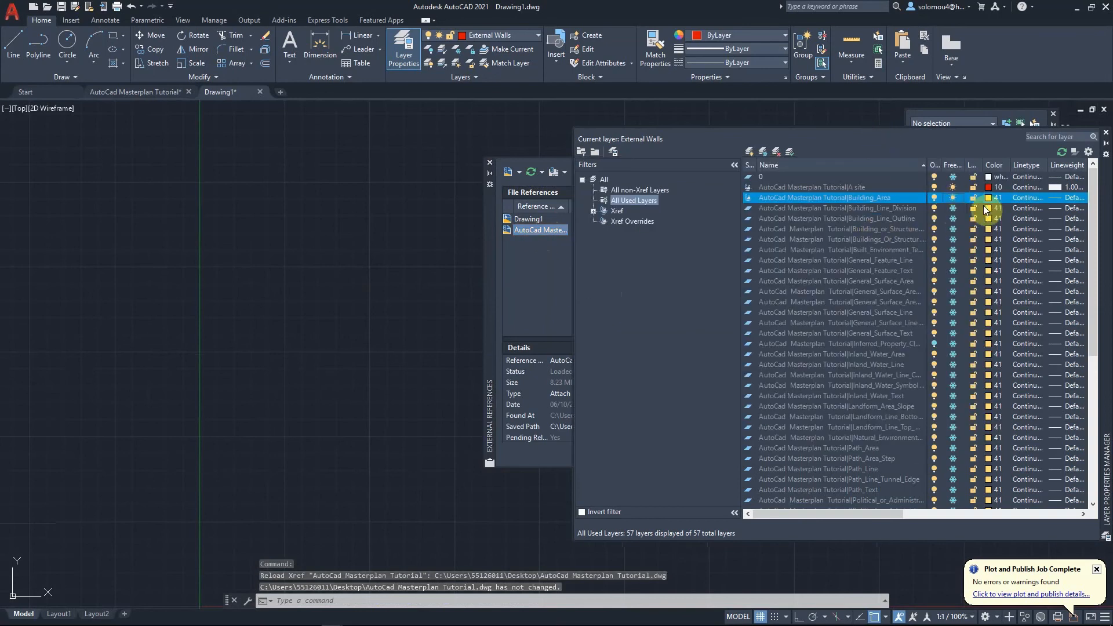
- Search the drawing around the origin for the masterplan and check the All and All Used Layers filters
click(320, 345)
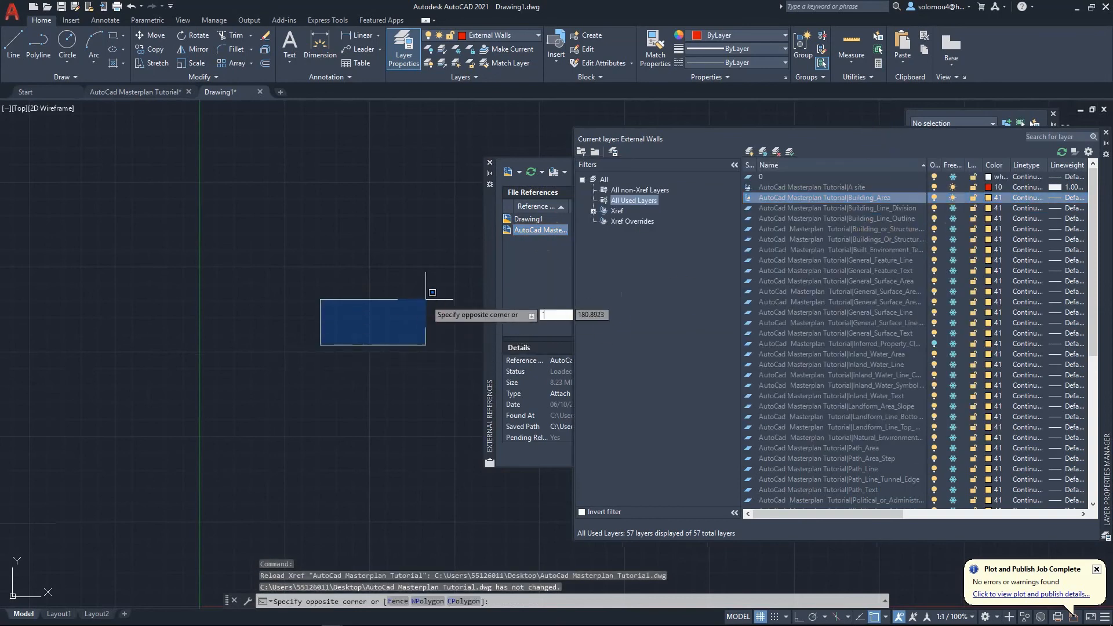
key(Escape)
key(Escape)
scroll(336, 317, down, 8)
scroll(352, 465, down, 6)
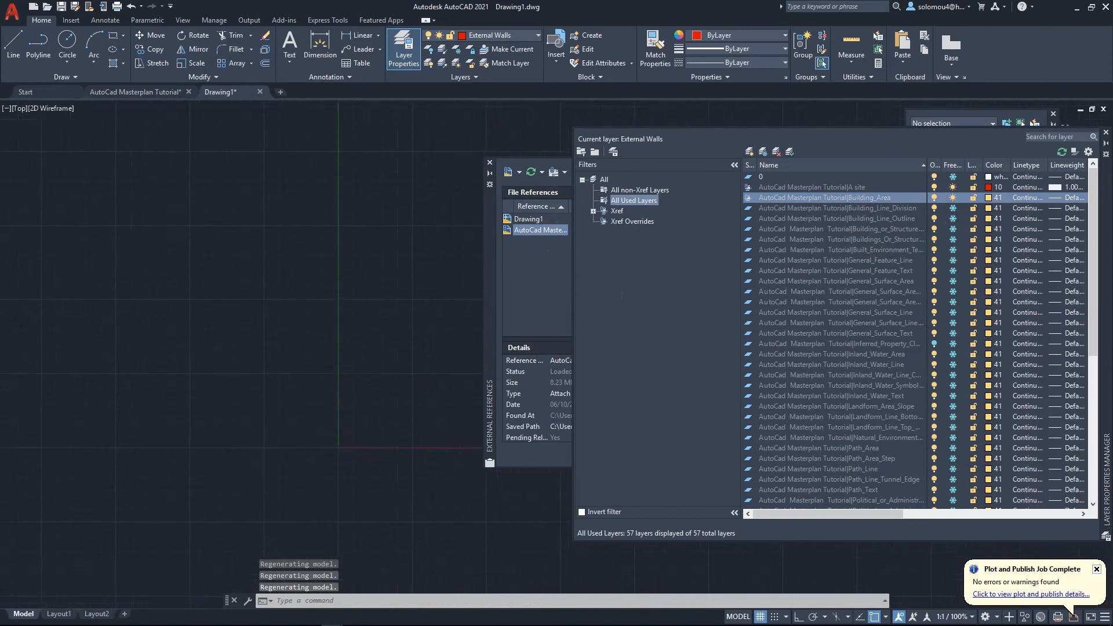
scroll(353, 465, up, 6)
scroll(283, 428, down, 4)
mouse_move(283, 428)
middle_down()
mouse_move(423, 510)
mouse_move(425, 607)
middle_up()
double_click(605, 180)
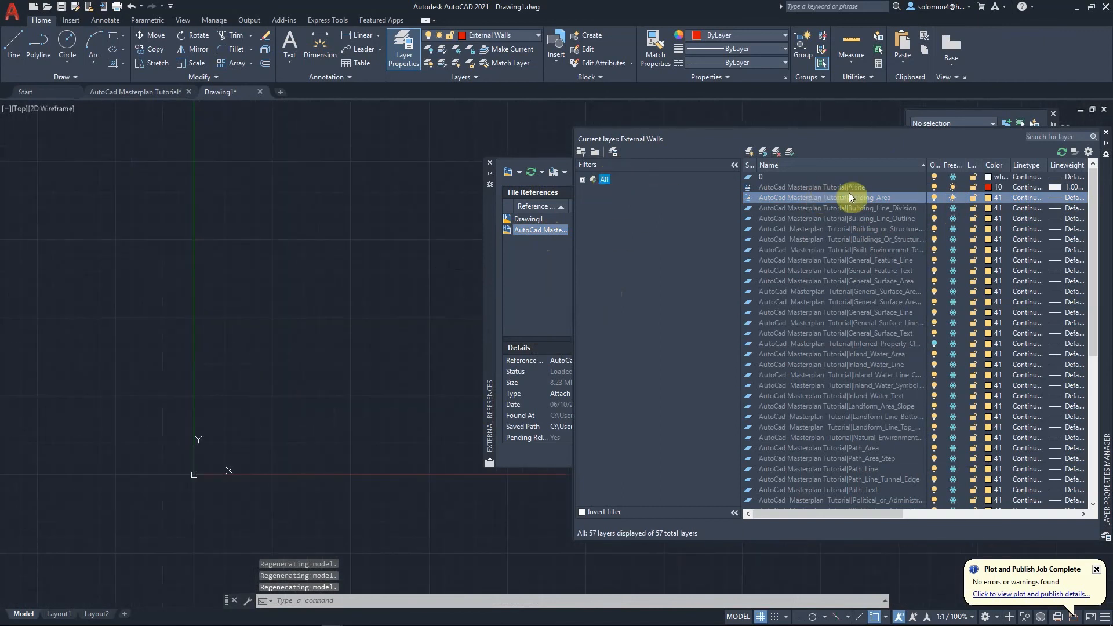
click(582, 179)
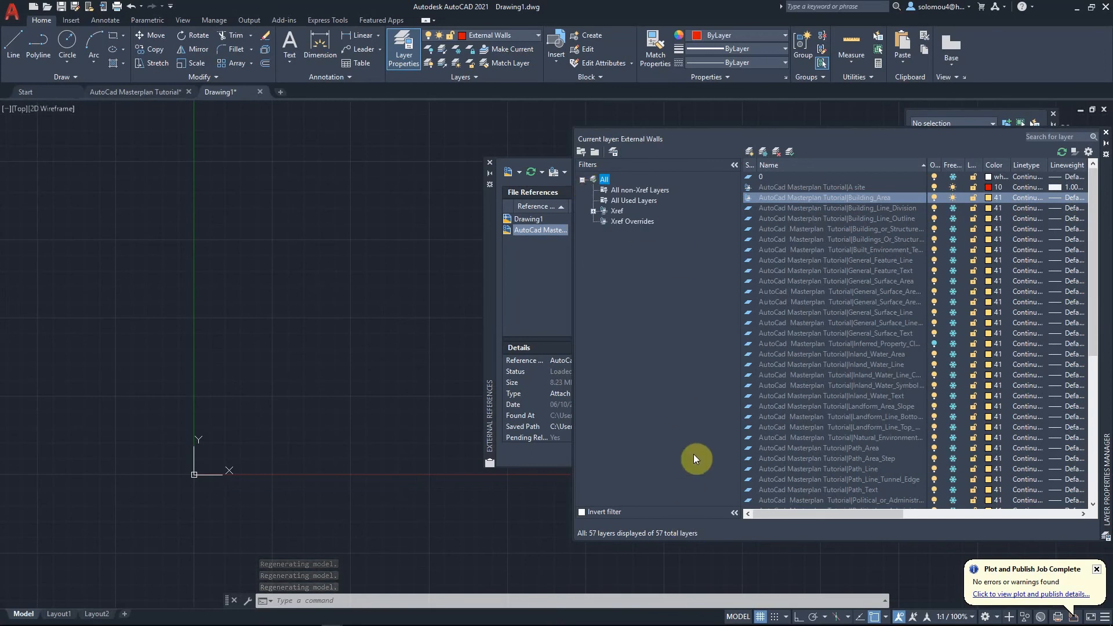
click(636, 201)
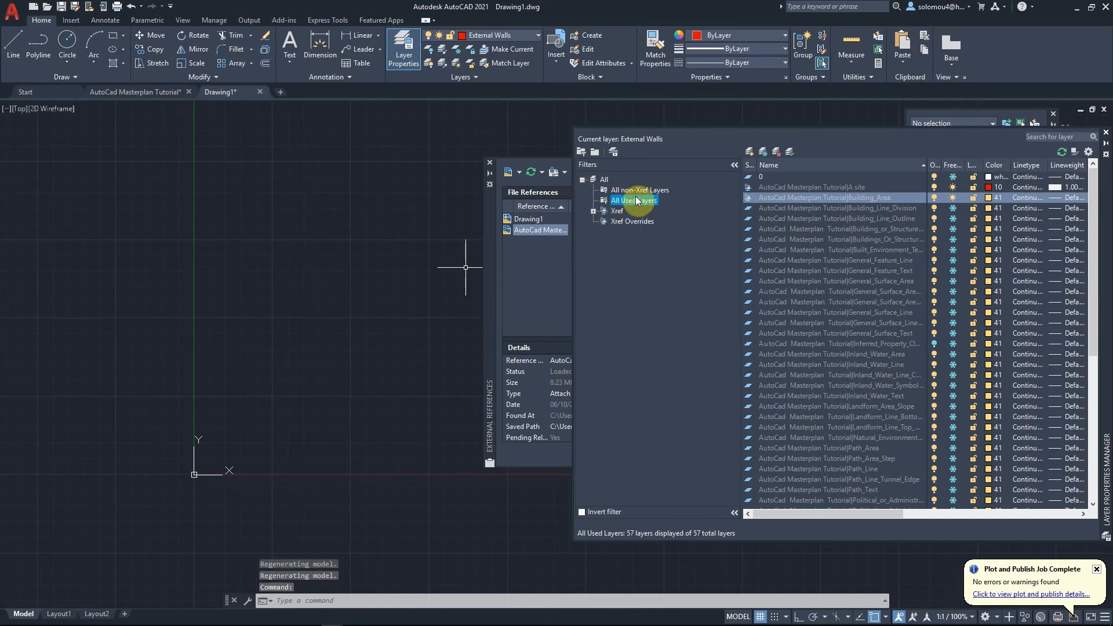
- Attach AutoCad Masterplan Tutorial again as an Attachment with relative path, scale 1.00 and rotation 0, inserting it near the origin
click(544, 273)
click(535, 223)
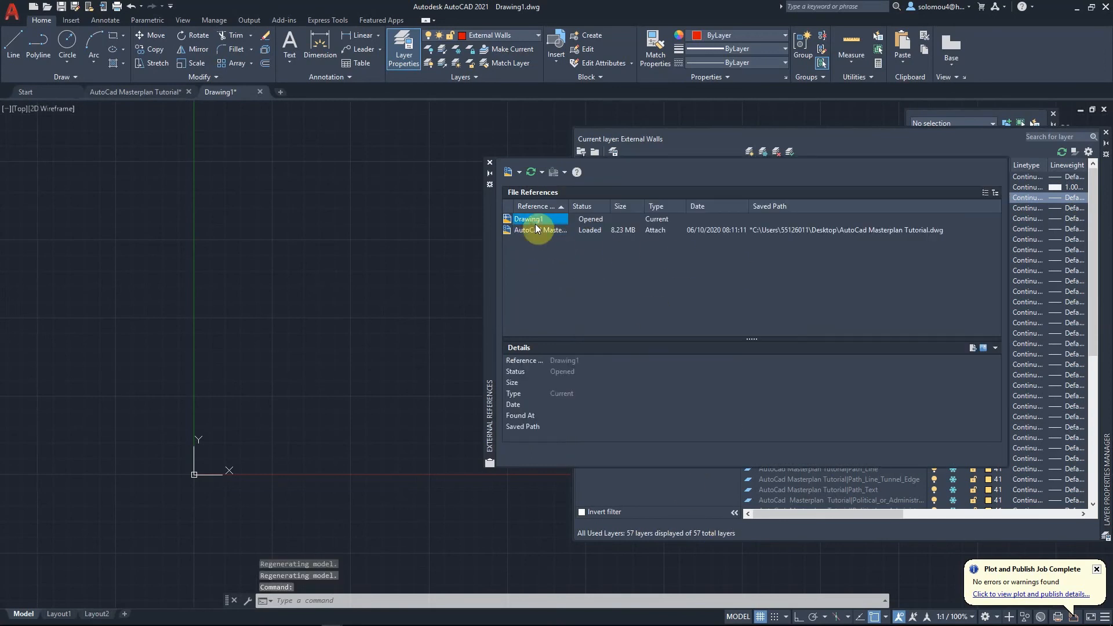
click(531, 231)
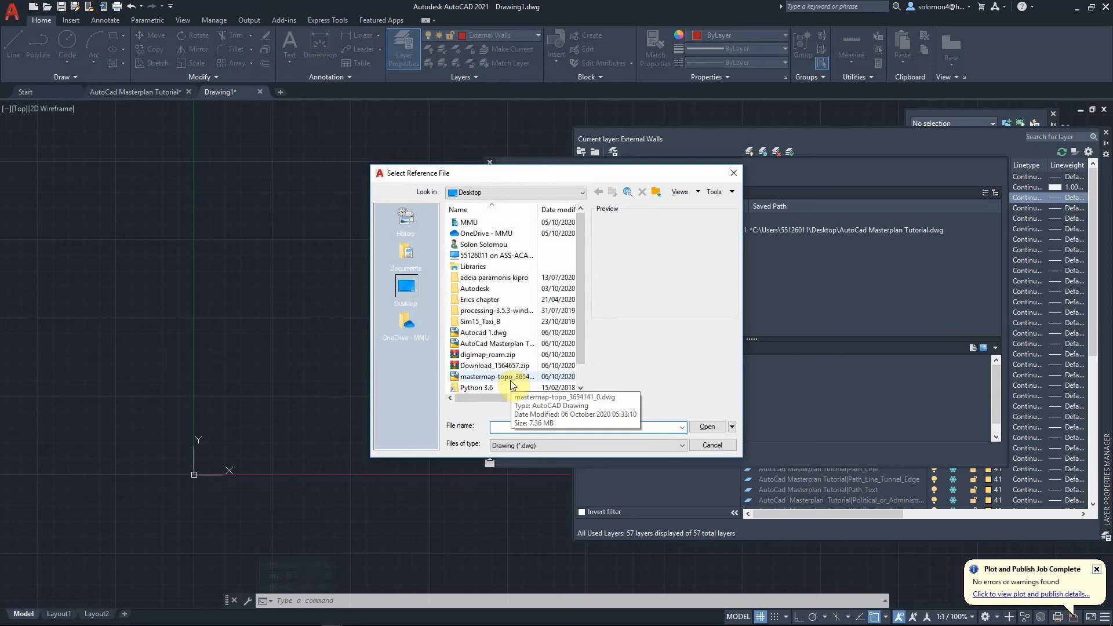
double_click(493, 344)
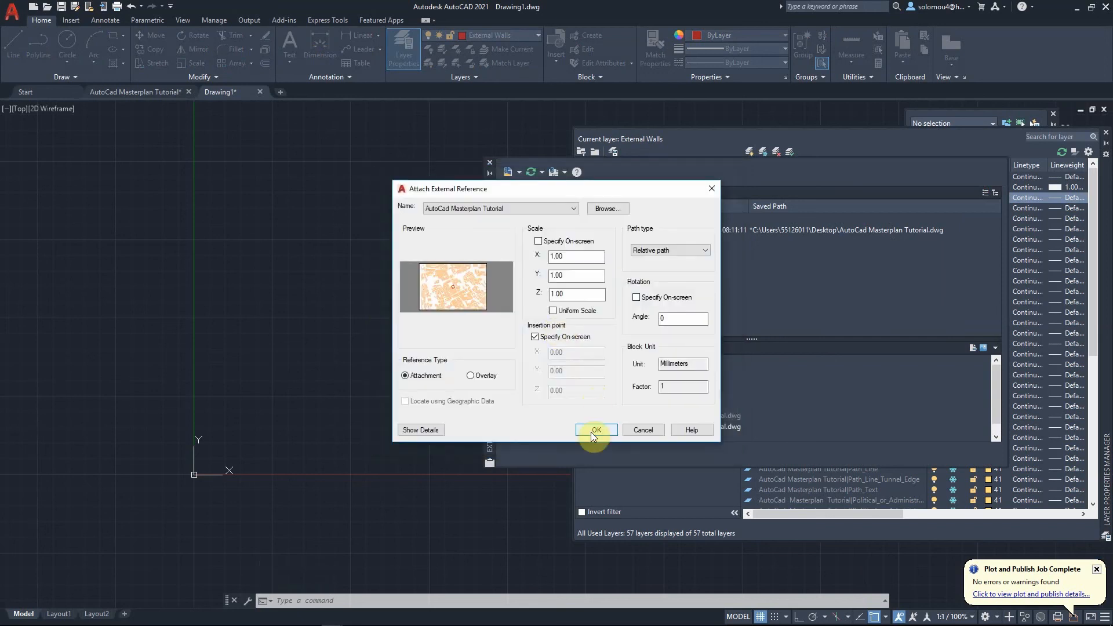
click(596, 430)
click(254, 369)
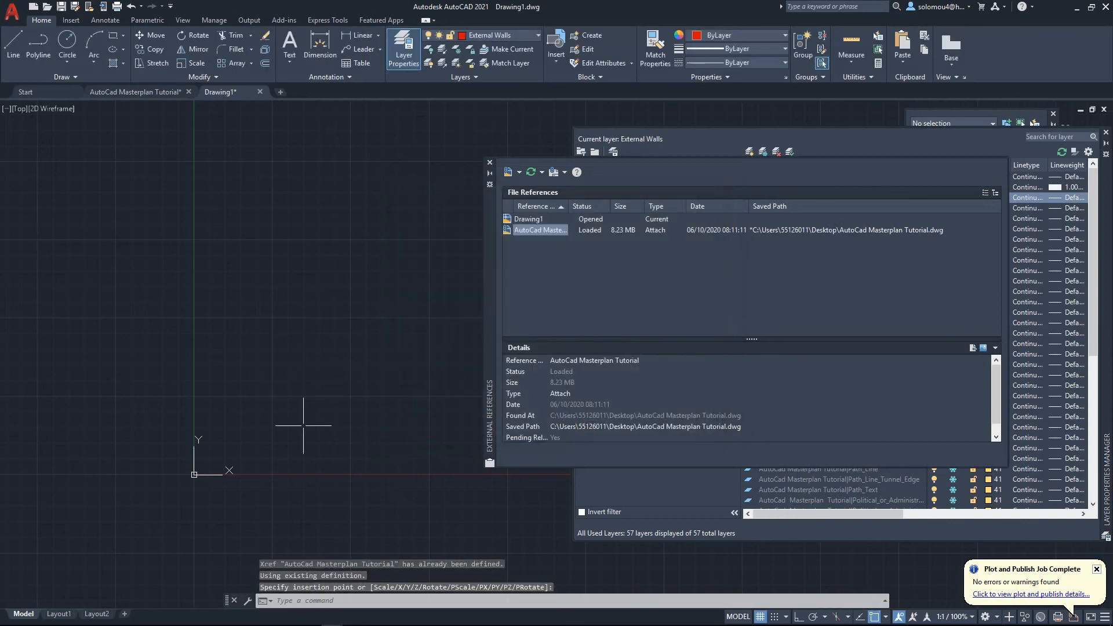
- Zoom to the drawing extents to examine the inserted masterplan and close the External References palette
scroll(249, 441, down, 1)
text(z)
key(Return)
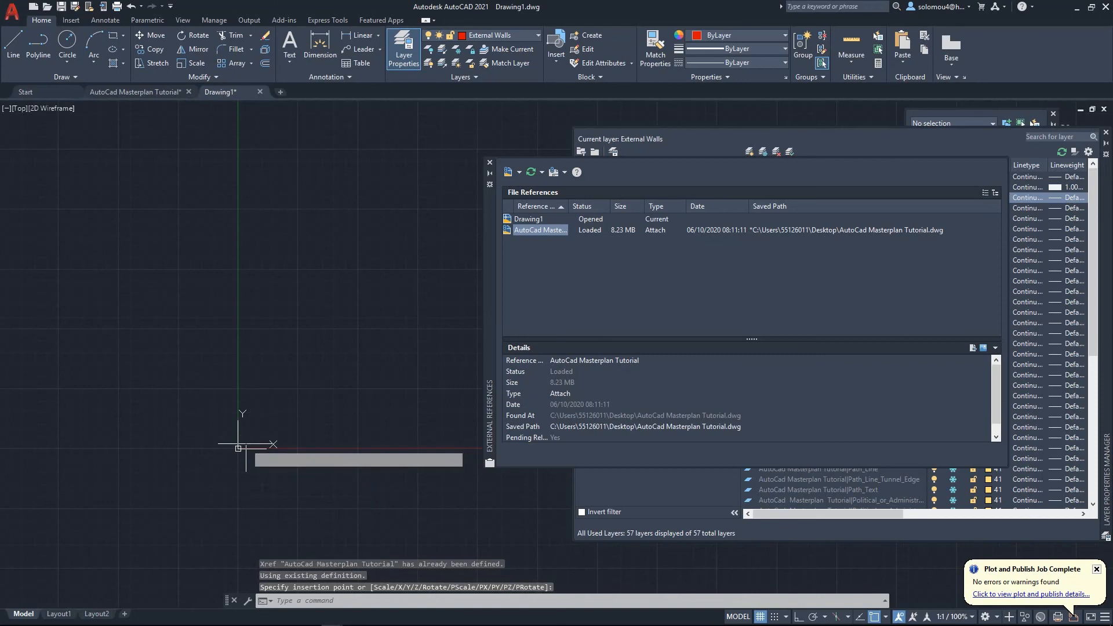
text(e)
key(Return)
scroll(279, 404, down, 3)
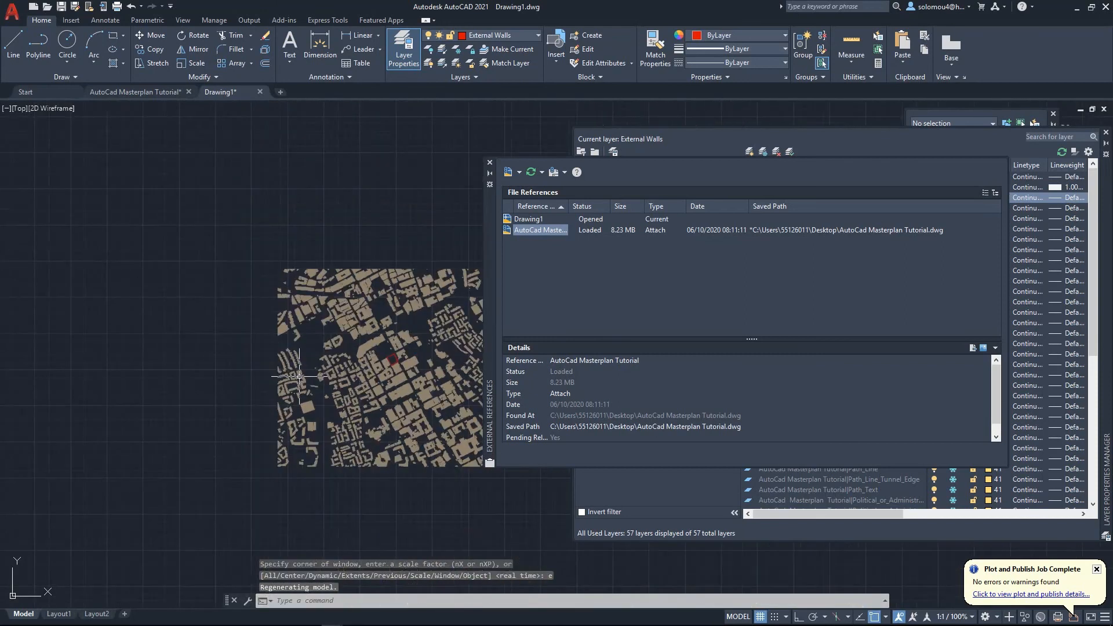
scroll(290, 382, up, 3)
scroll(308, 359, down, 3)
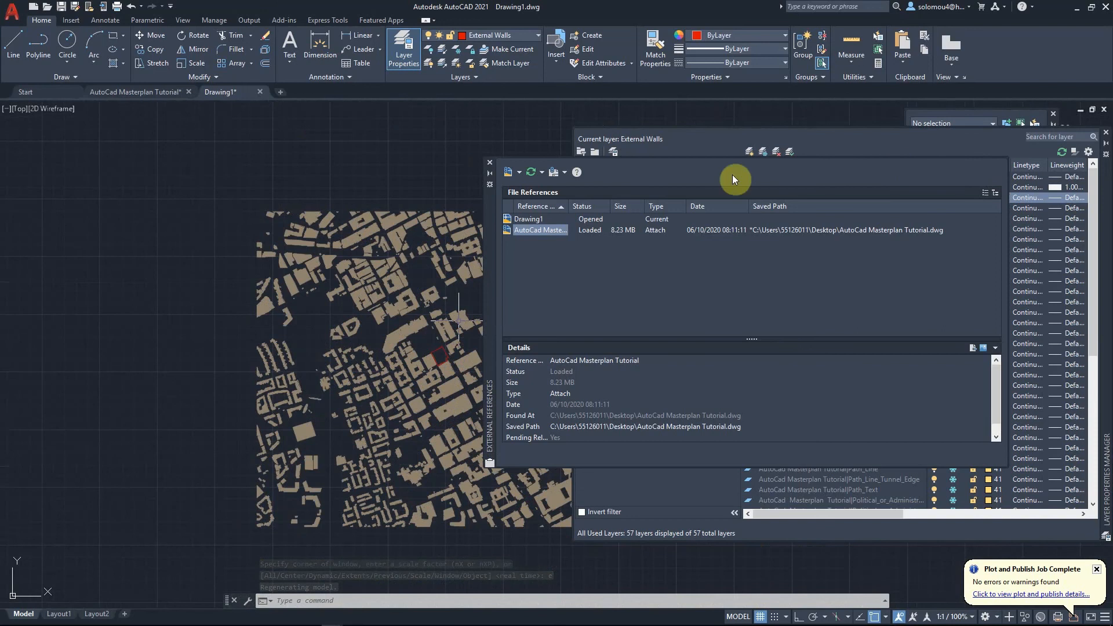
click(489, 165)
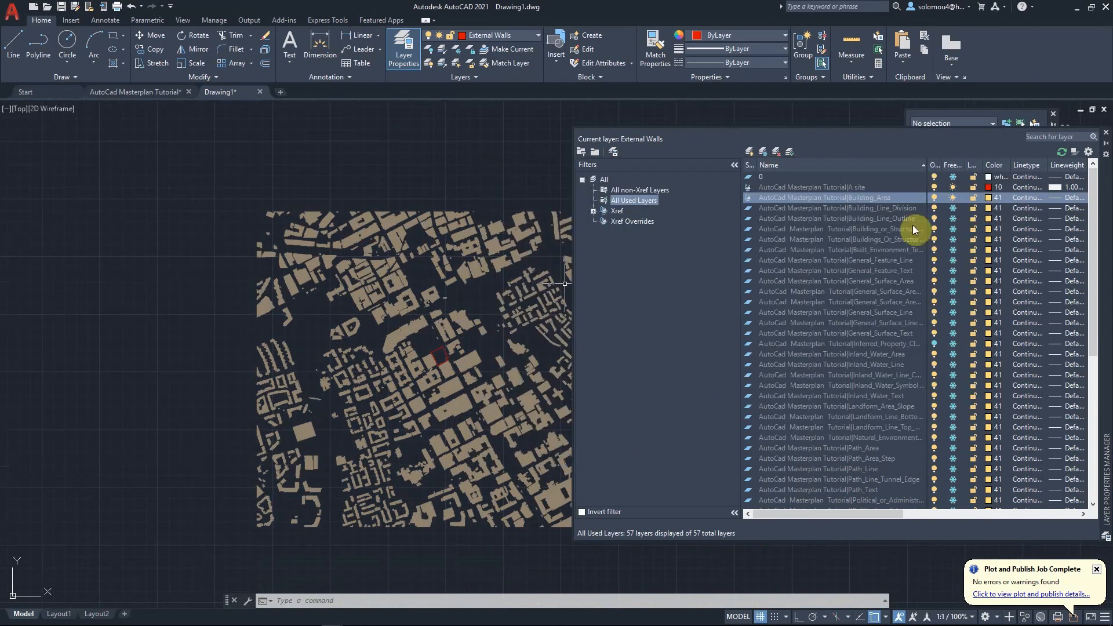
- Try toggling the freeze state of the masterplan's Building_Line_Outline and Built_Environment text layers
click(953, 219)
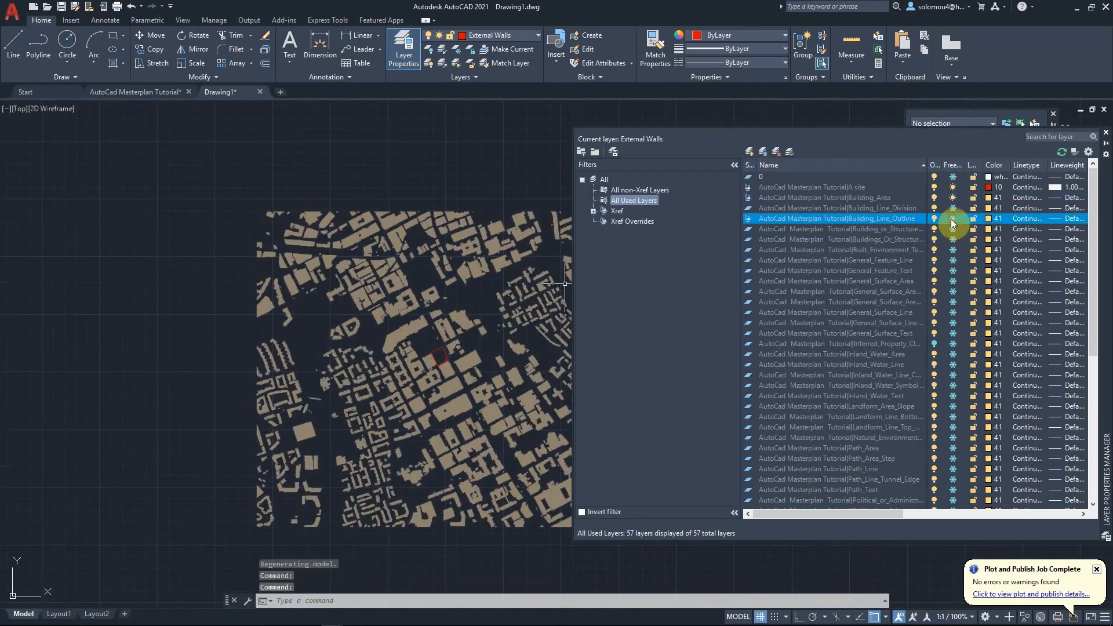
click(952, 247)
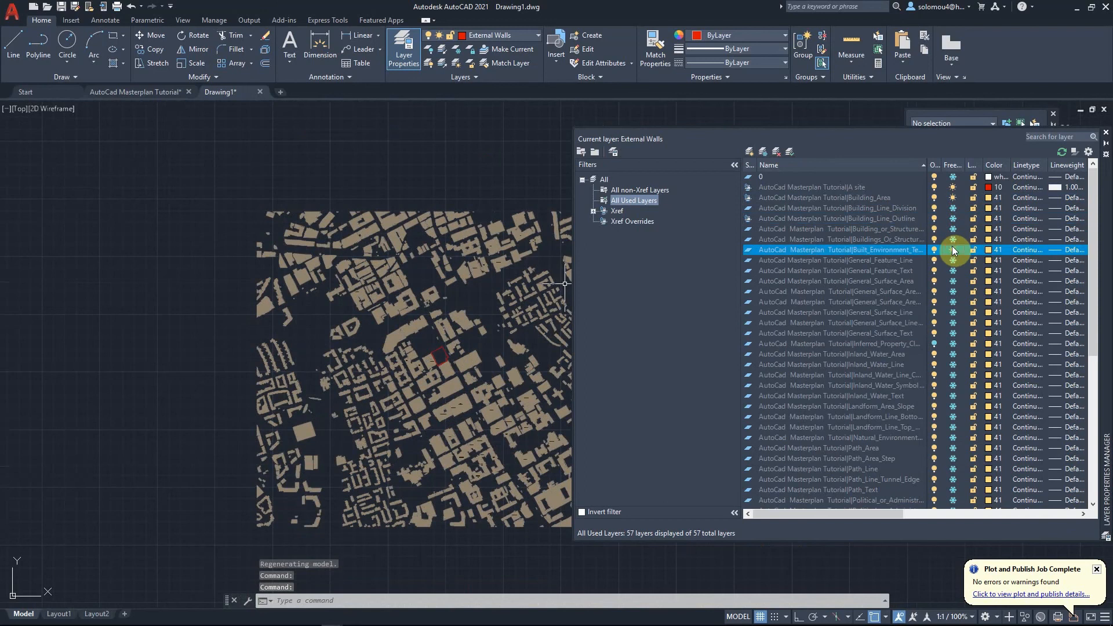
click(953, 246)
- Thaw every layer listed in the layer manager, including all masterplan reference layers
click(862, 256)
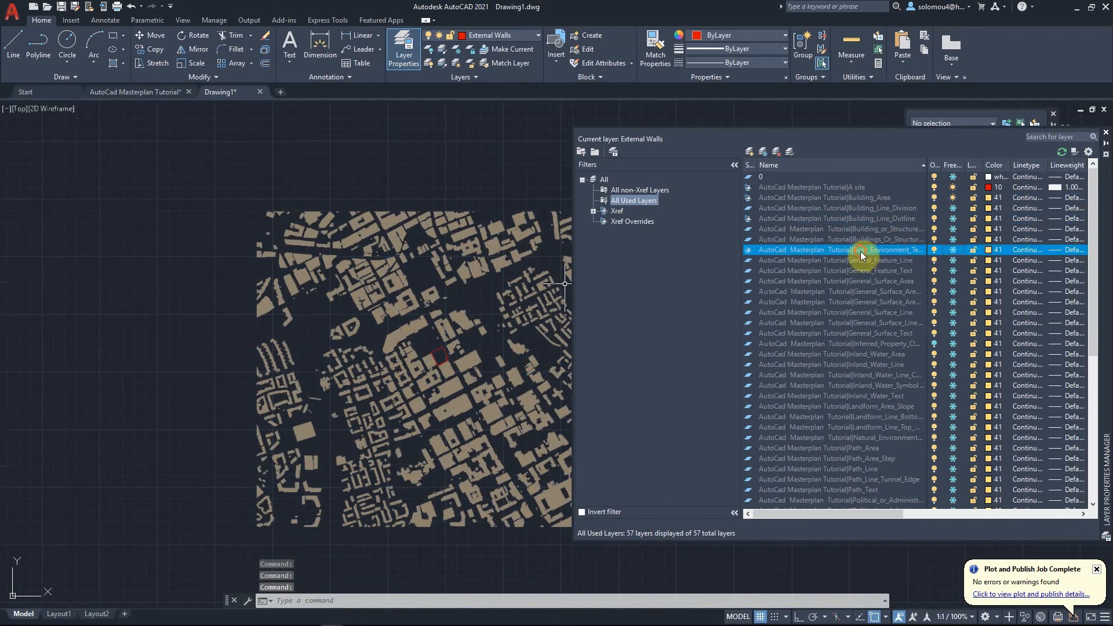
key(ctrl+a)
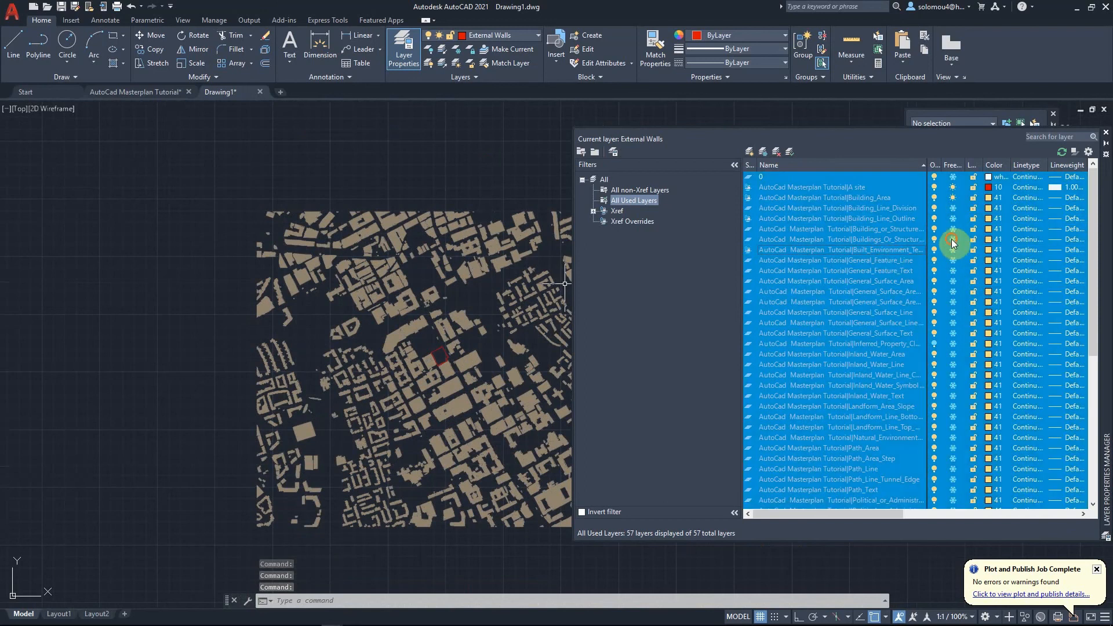
click(952, 239)
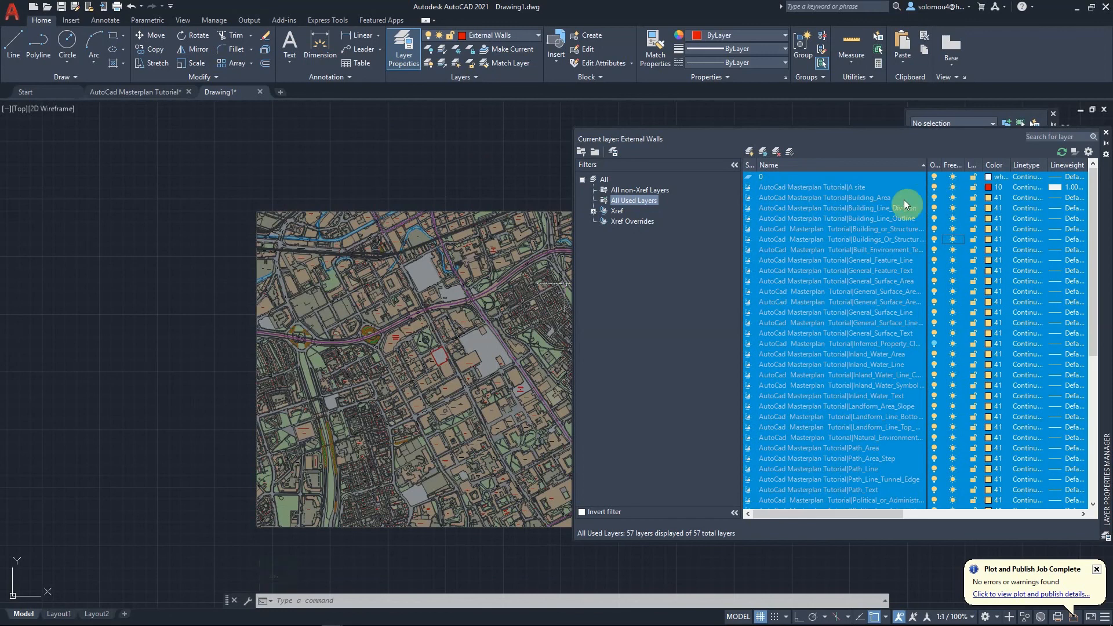
- Freeze all listed layers except the masterplan's A site and Building_Area layers, dismissing the current-layer warning
ctrl+click(851, 187)
ctrl+click(914, 198)
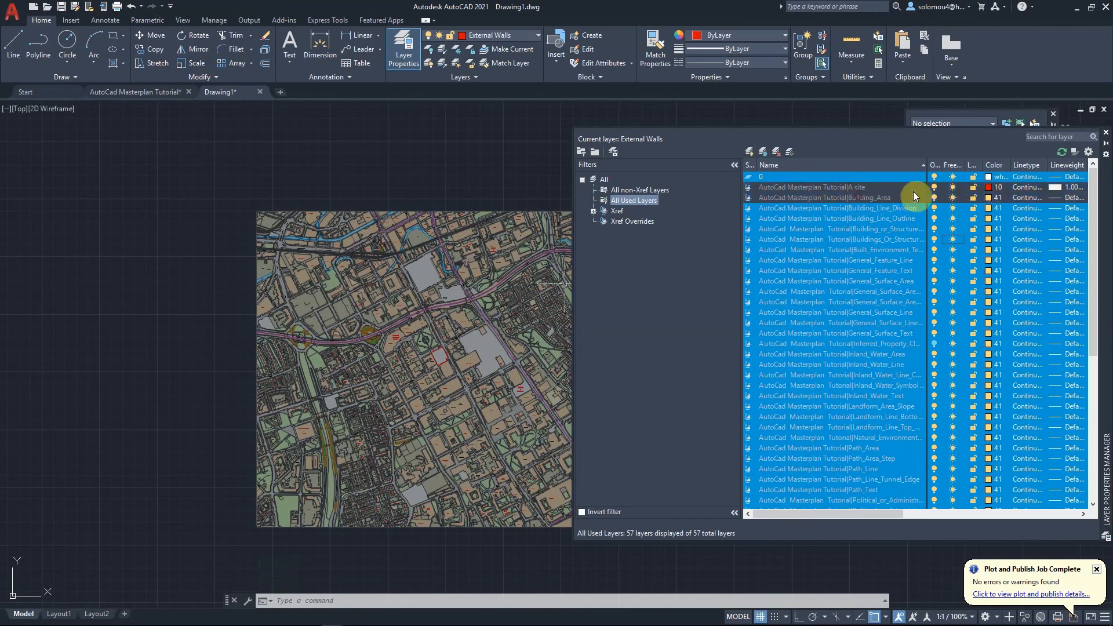
click(954, 178)
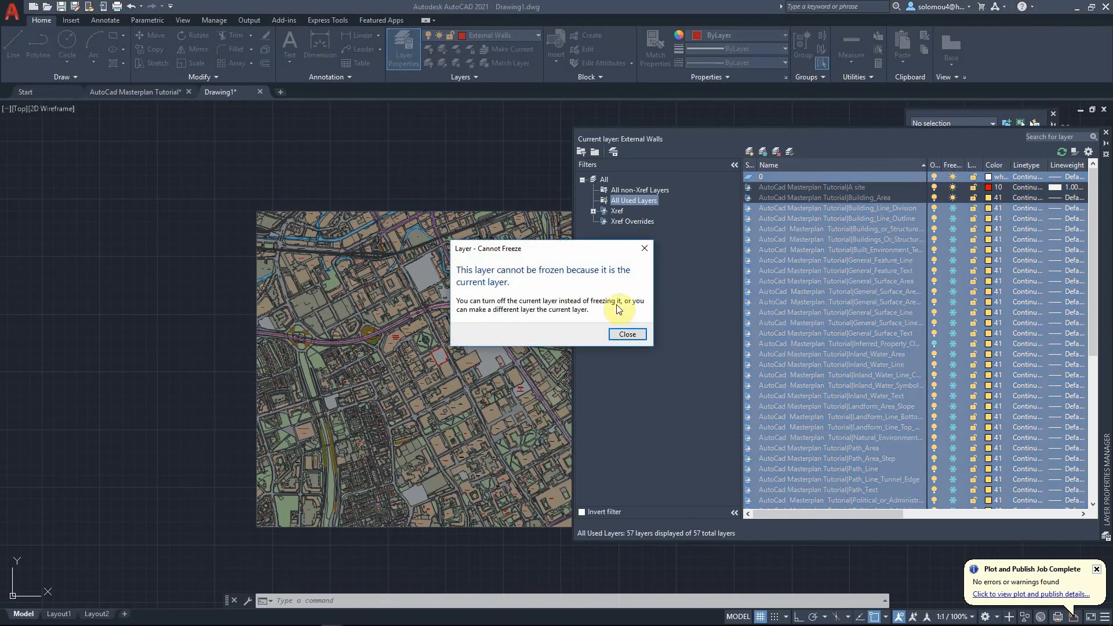
click(628, 334)
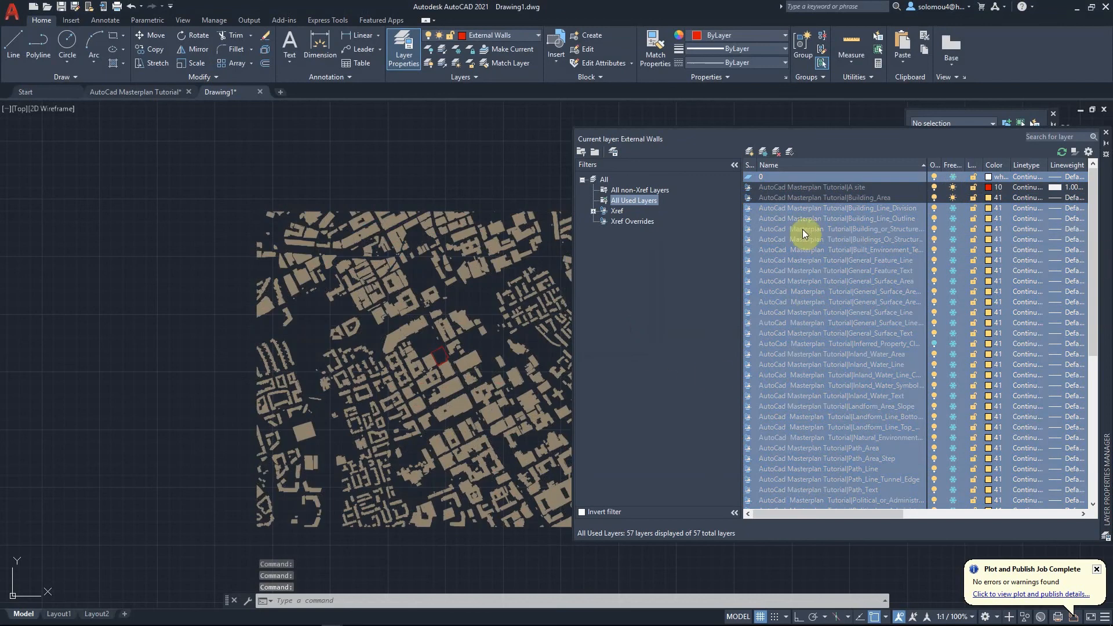
- Compare the All Used Layers and All non-Xref Layers filters, checking where the External Walls layer is listed
click(624, 201)
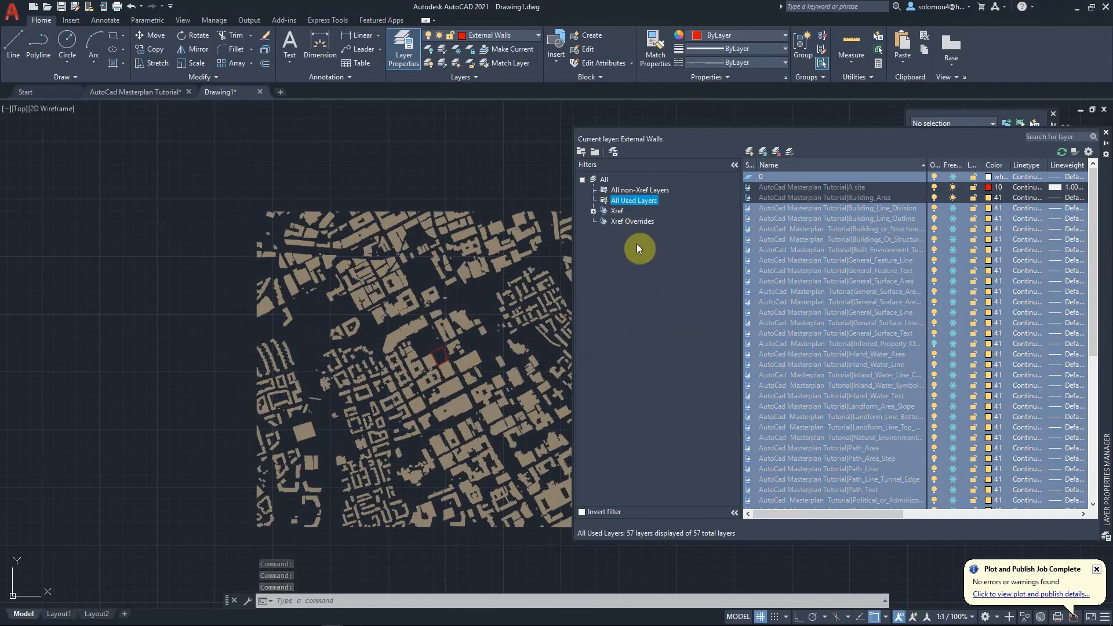
click(645, 191)
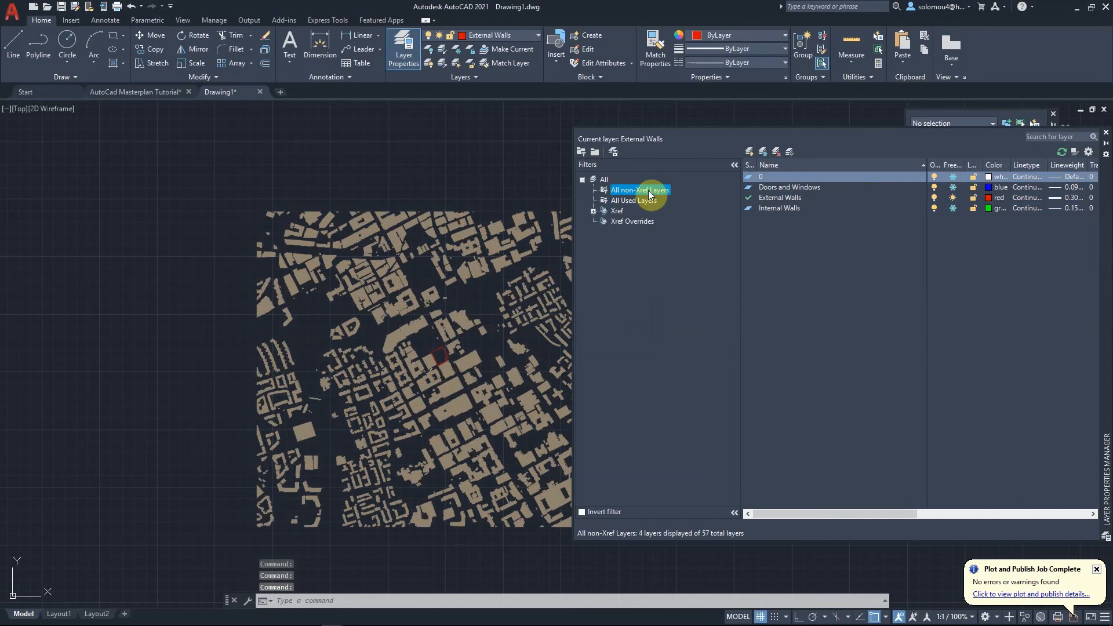
click(793, 197)
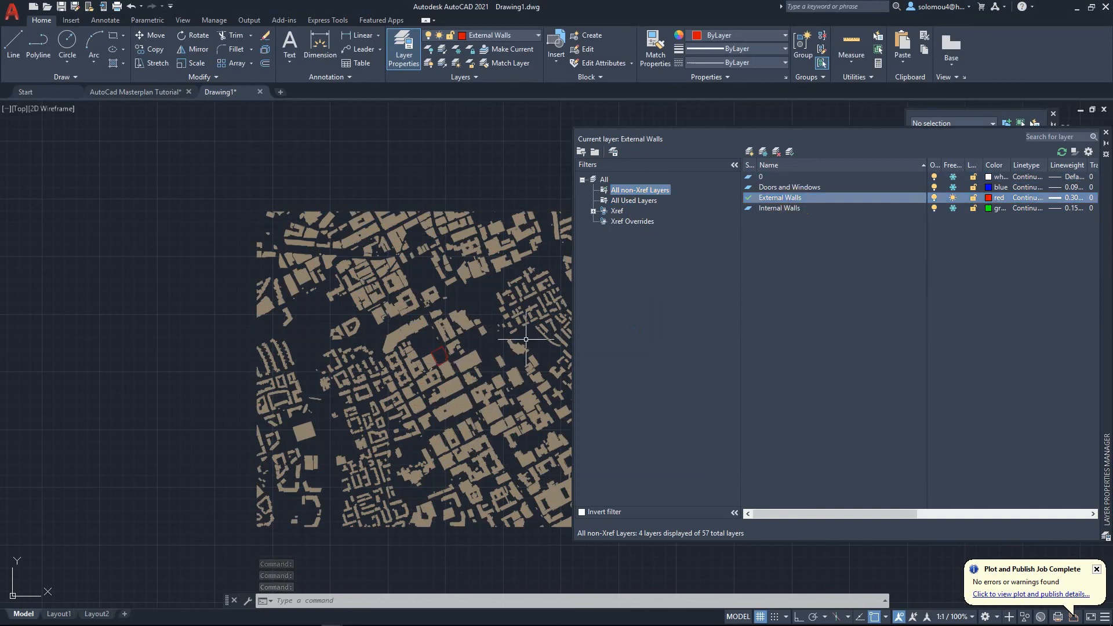
click(646, 201)
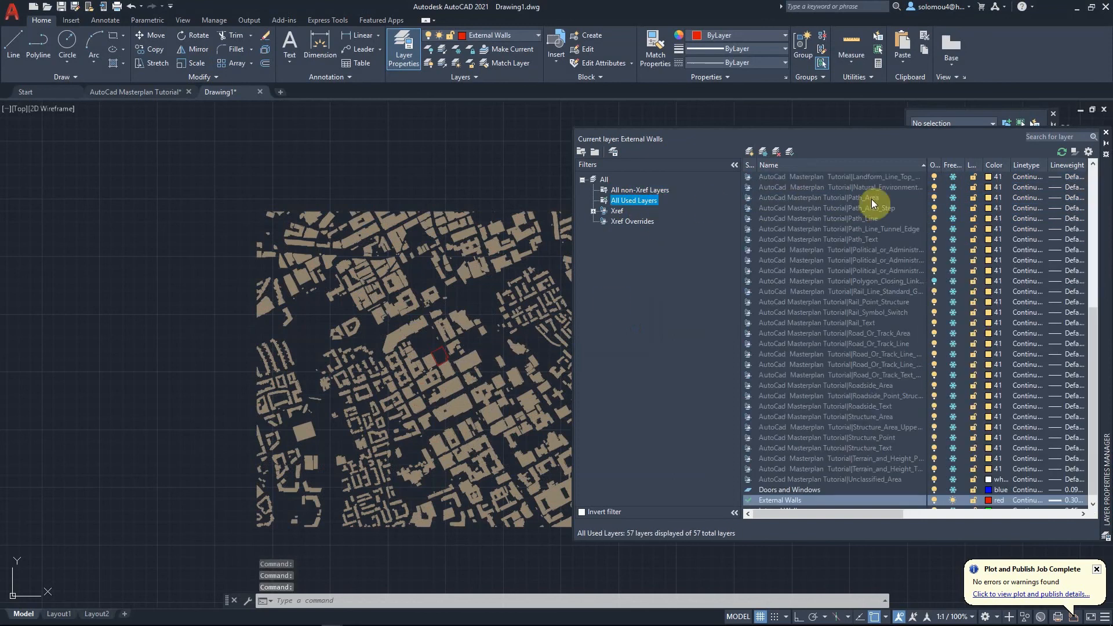
scroll(967, 411, up, 8)
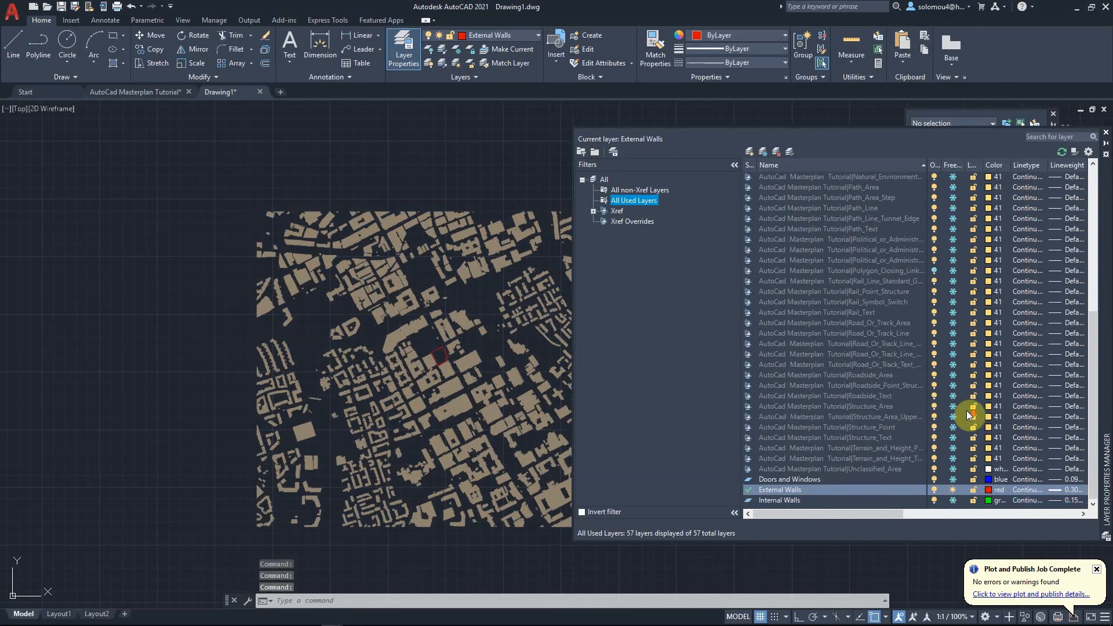
click(625, 191)
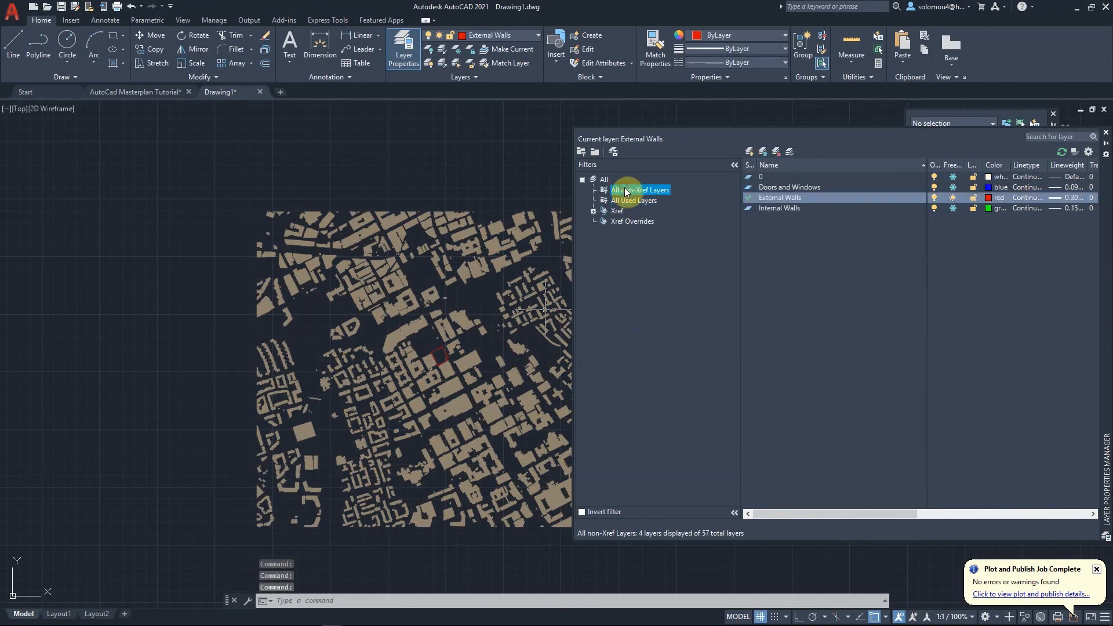
- Filter the layer list to Xref layers and lock the masterplan's A site and Building_Area layers
click(619, 211)
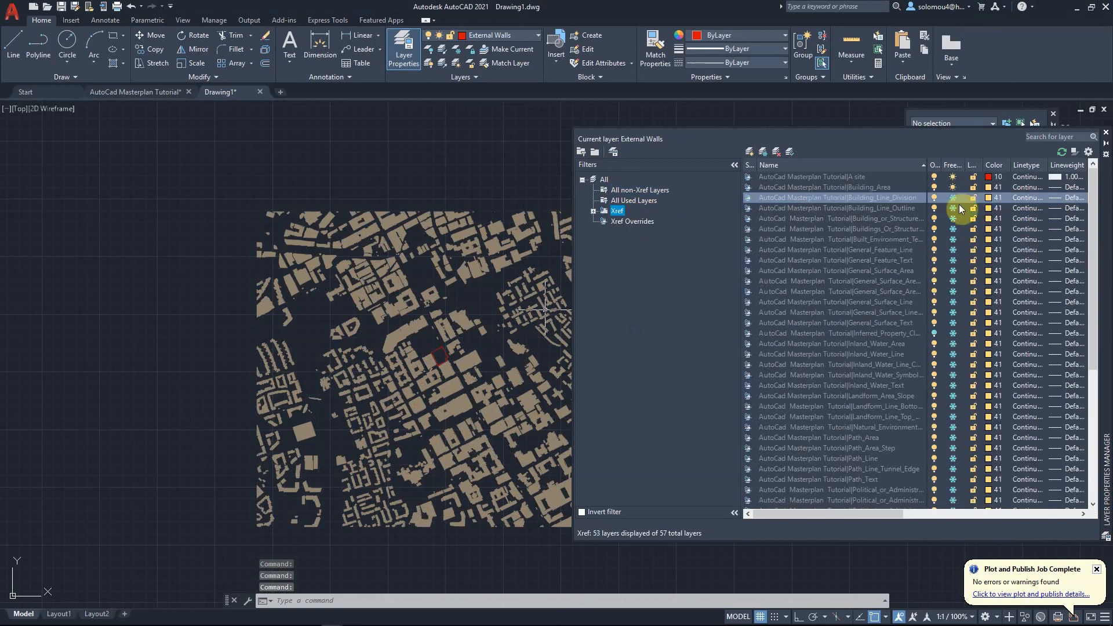
click(974, 178)
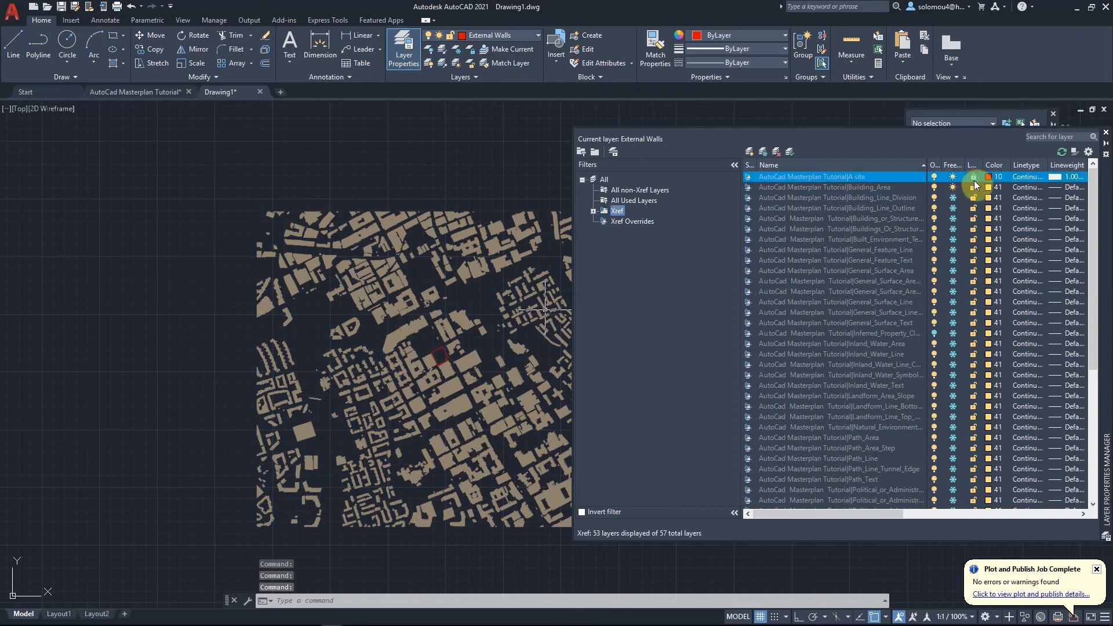
click(974, 183)
click(974, 186)
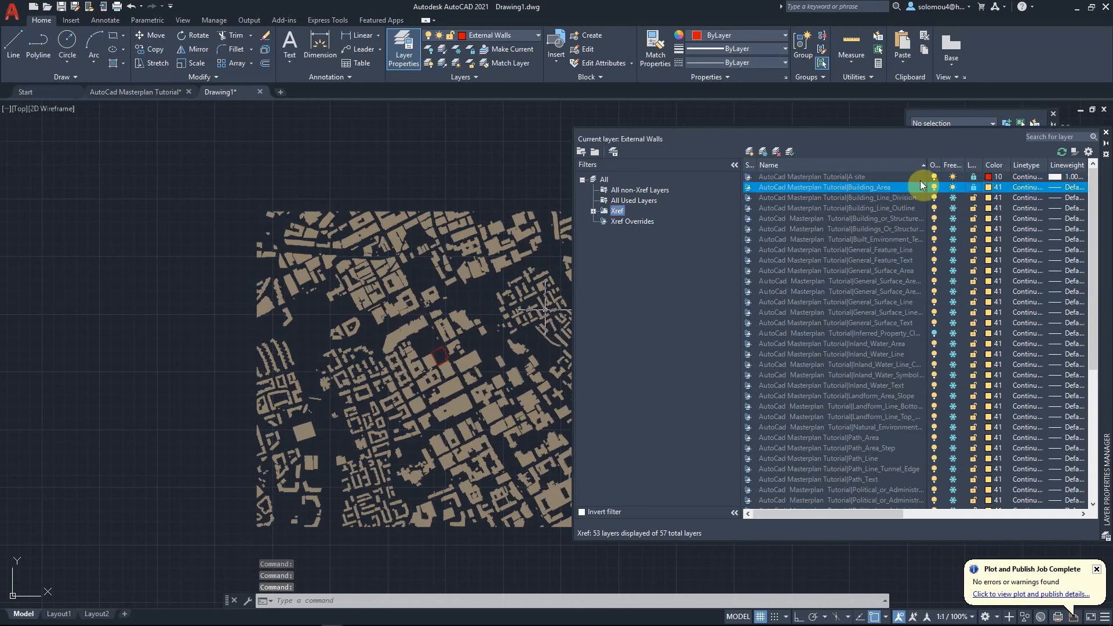
- List only the non-Xref layers and zoom in on the red site outline in the masterplan
click(637, 200)
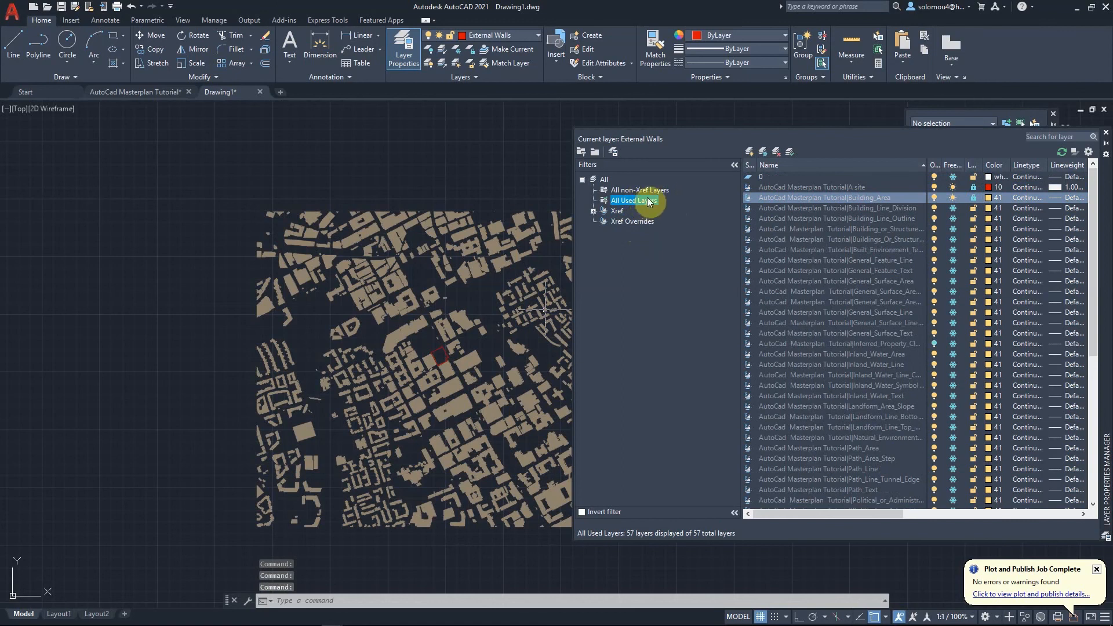
click(640, 190)
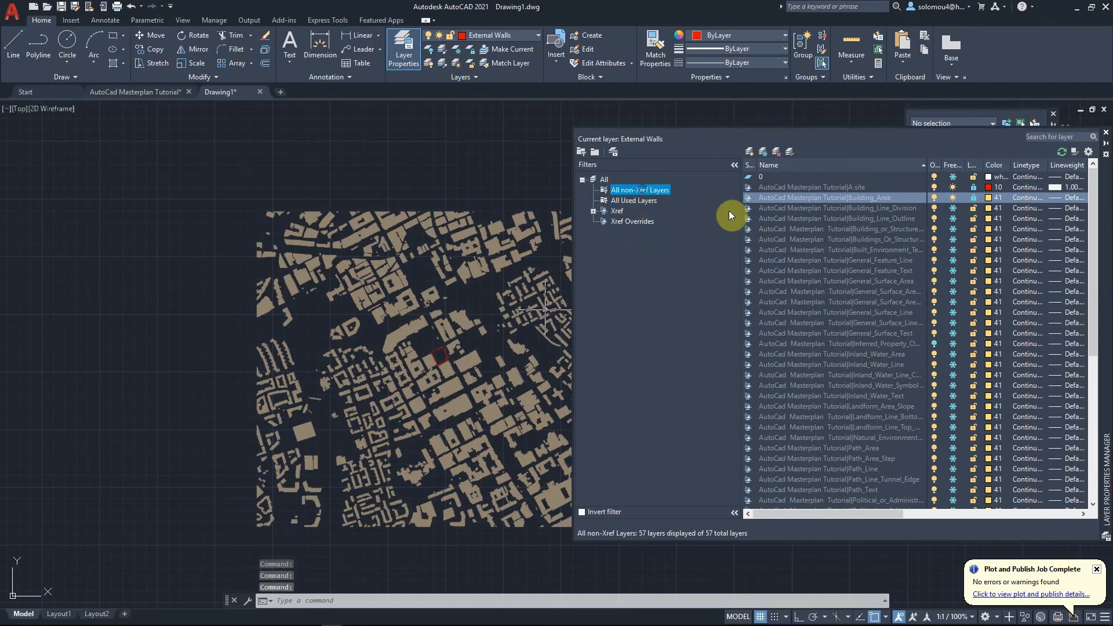
scroll(439, 354, up, 10)
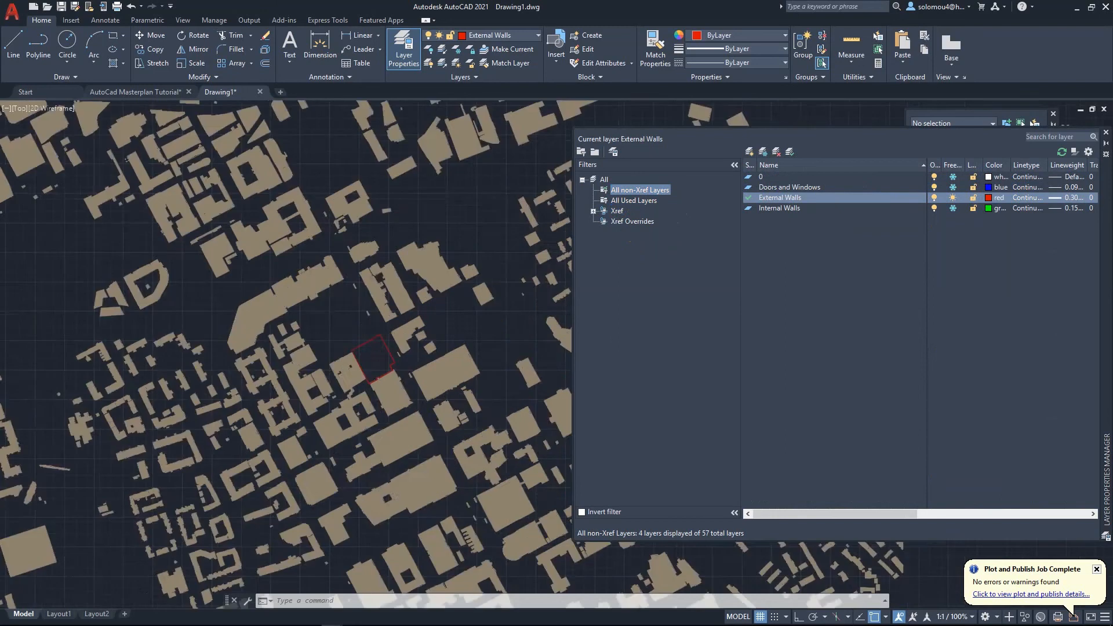
scroll(534, 259, up, 3)
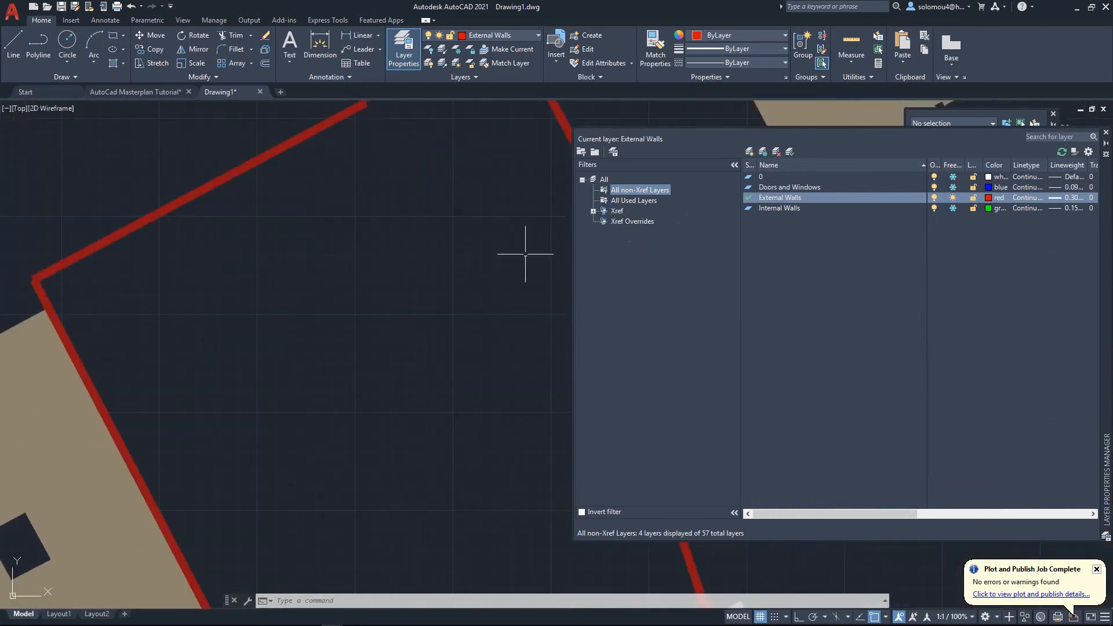
scroll(524, 253, down, 2)
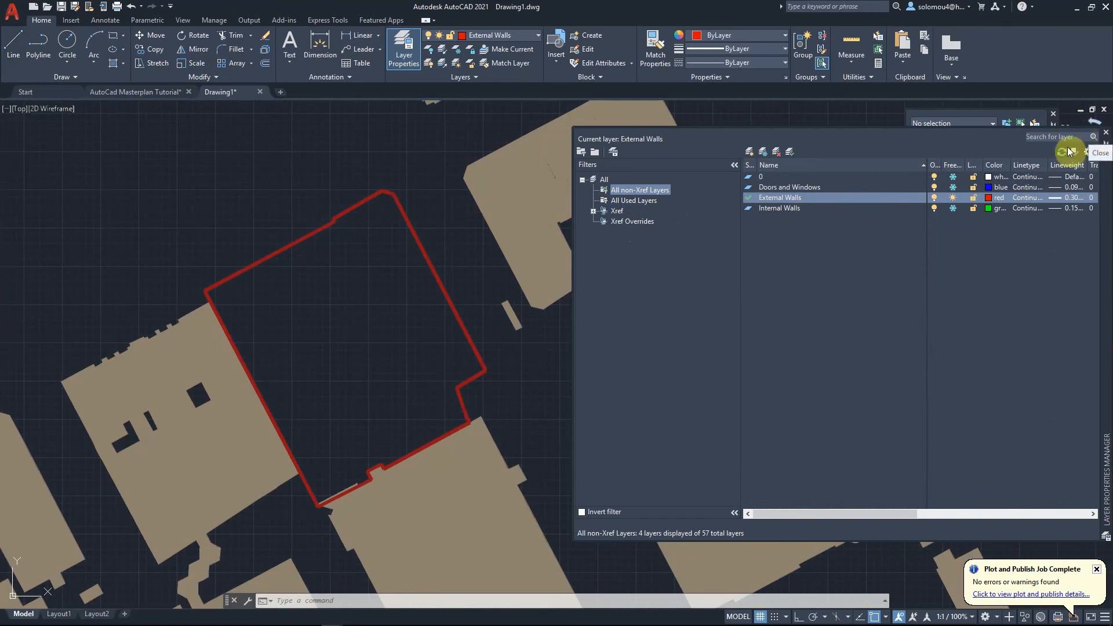
click(13, 44)
click(241, 308)
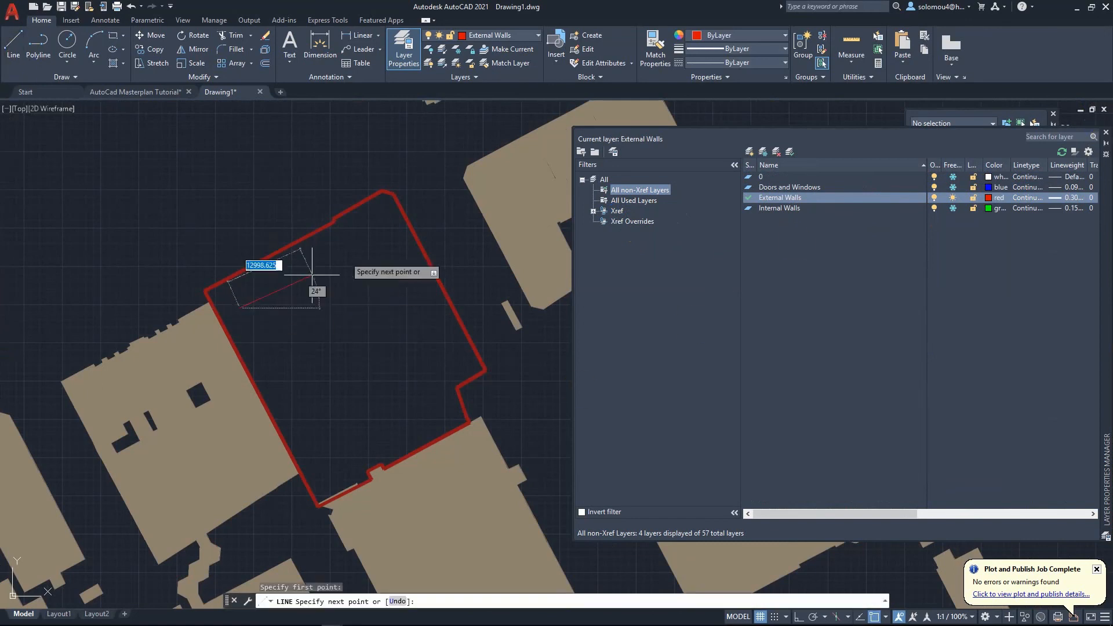
key(Escape)
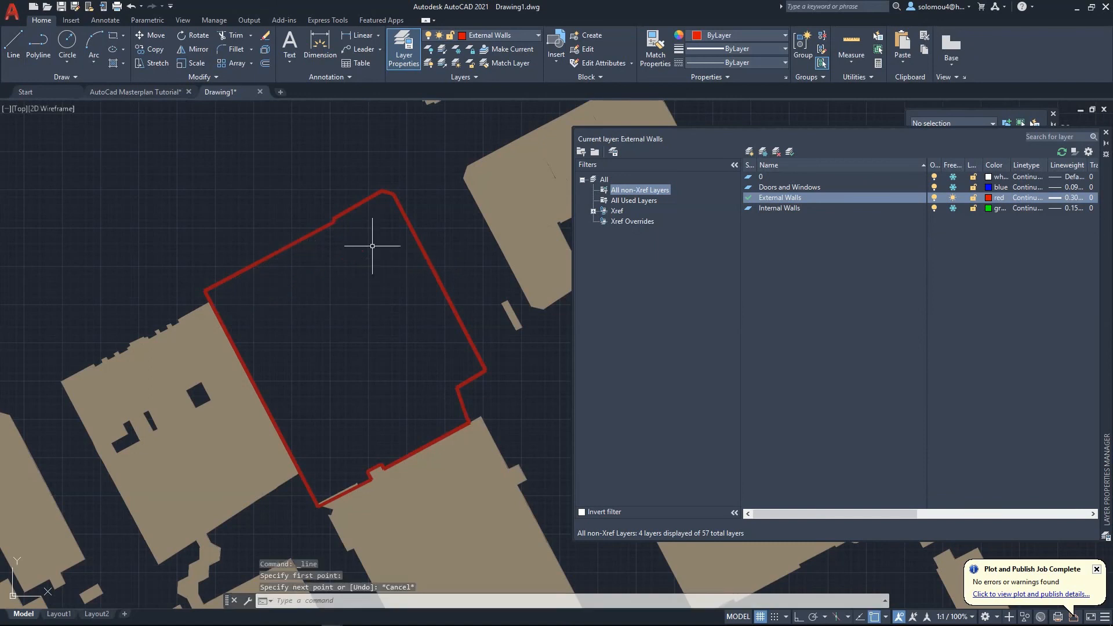
- Draw a vertical line on the External Walls layer with Ortho mode on, from the site's lower western boundary to beyond its northern edge
scroll(232, 316, up, 2)
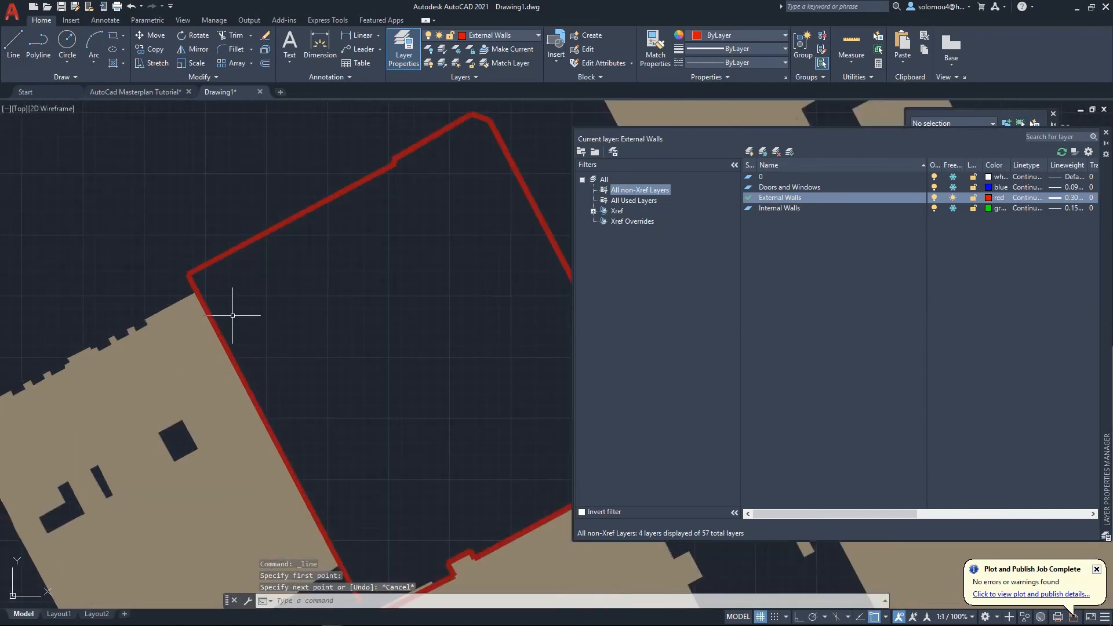
scroll(234, 315, down, 2)
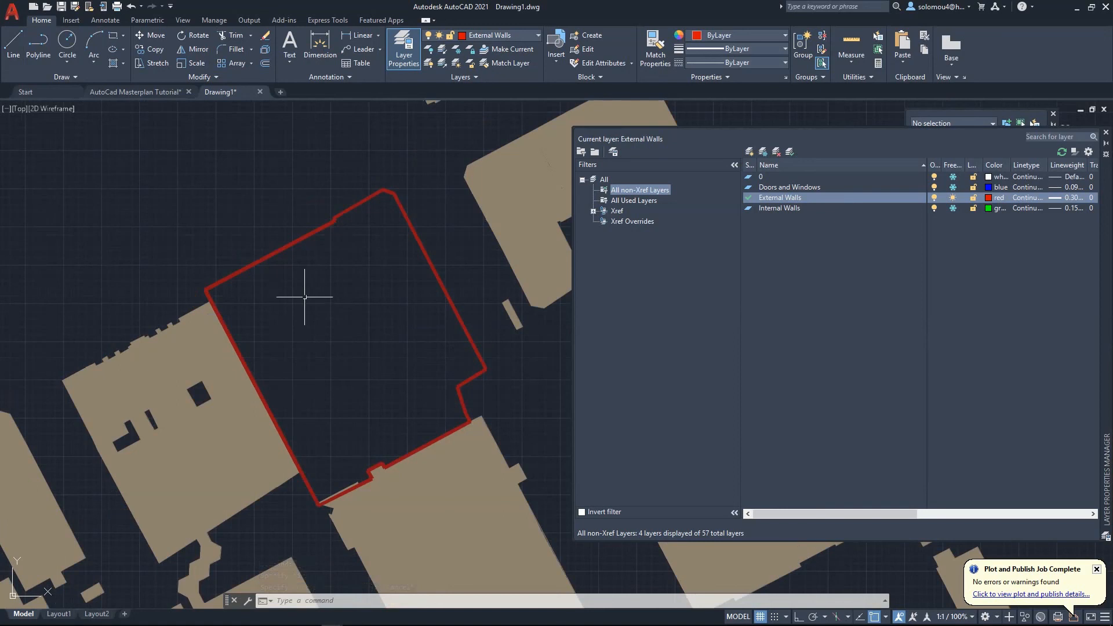
mouse_move(406, 625)
click(14, 43)
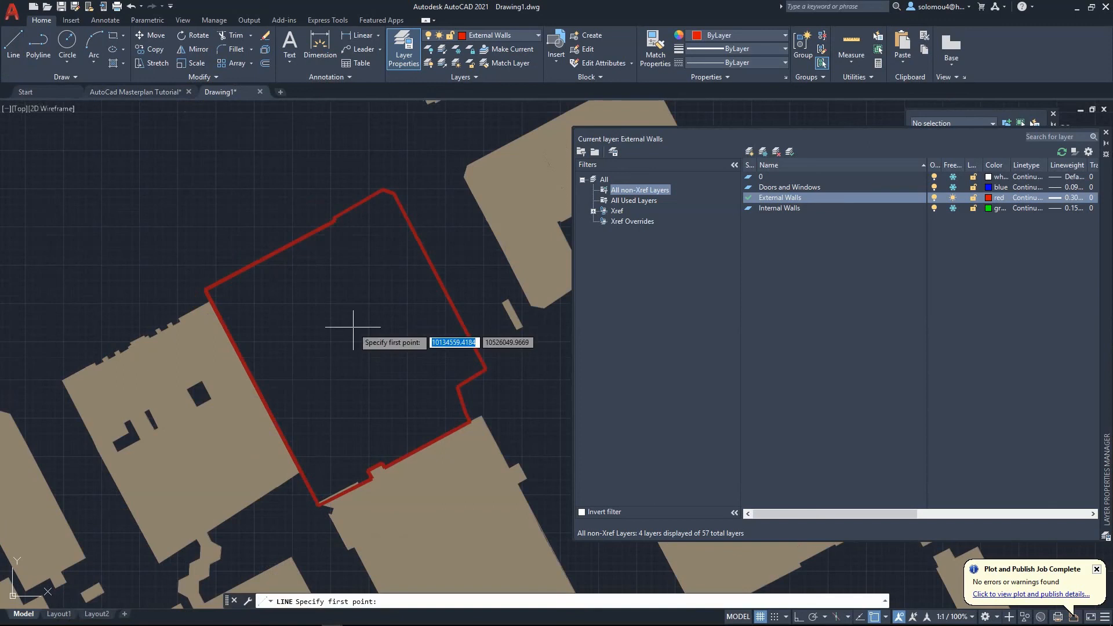
click(295, 461)
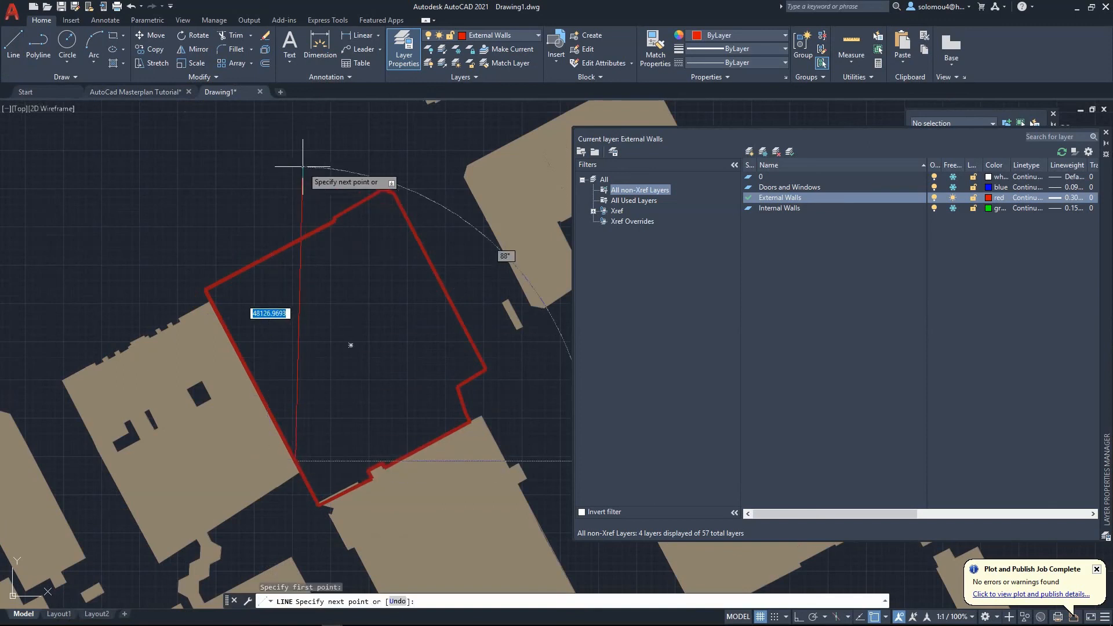
click(801, 616)
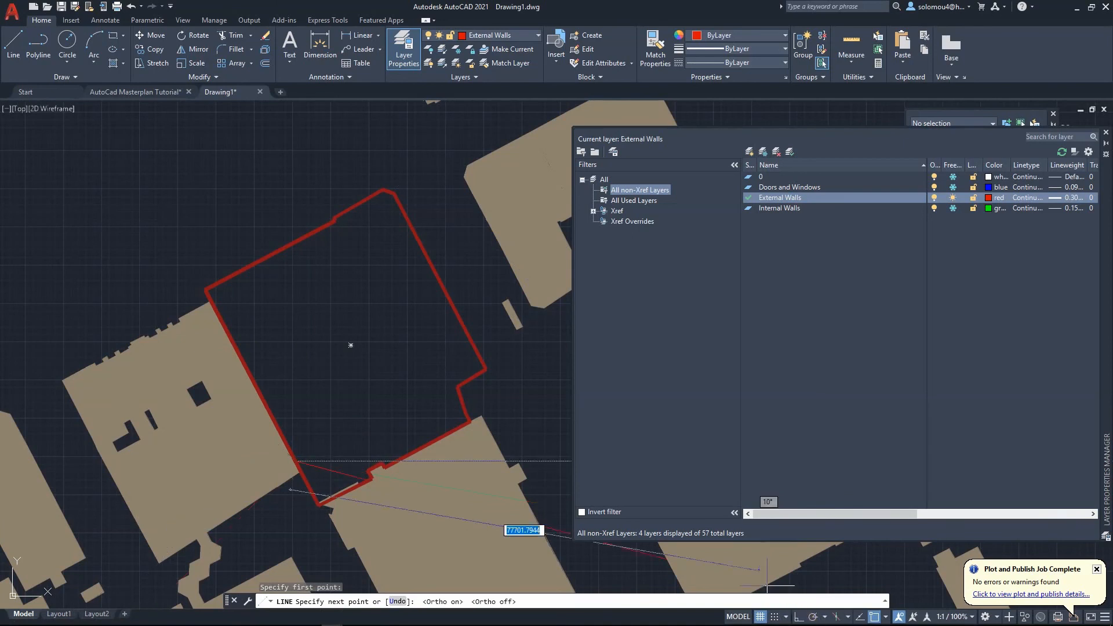
click(795, 617)
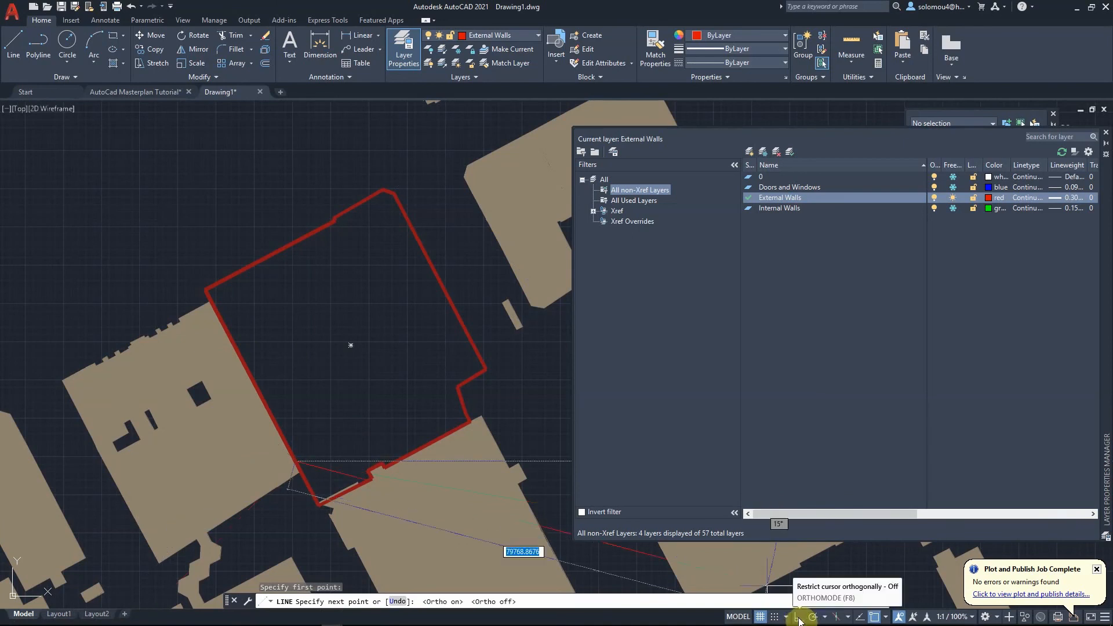
click(799, 618)
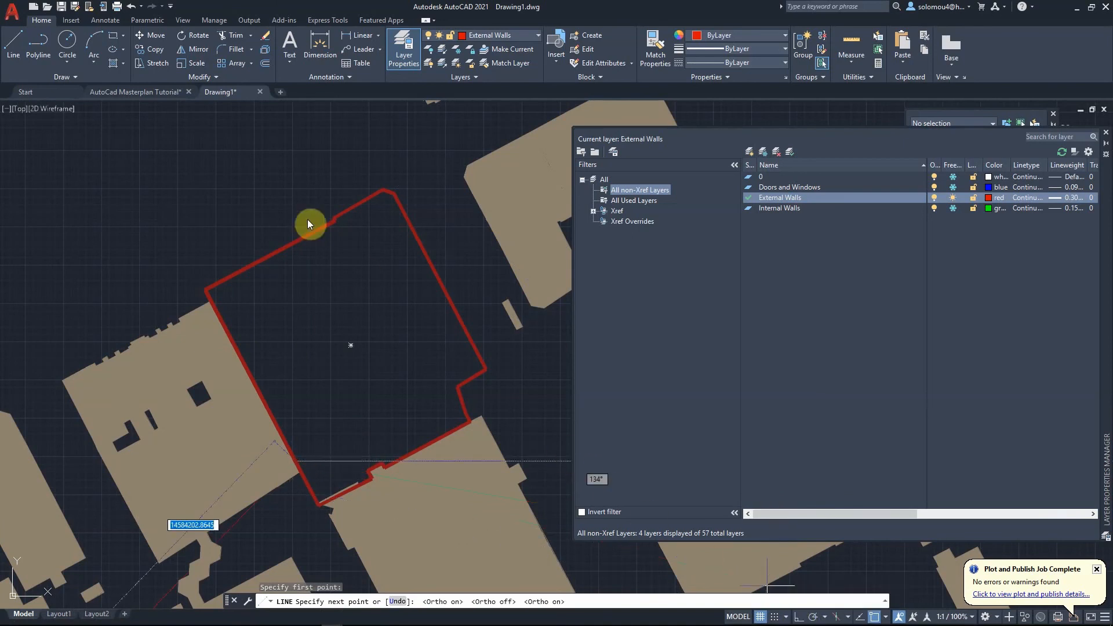
click(319, 173)
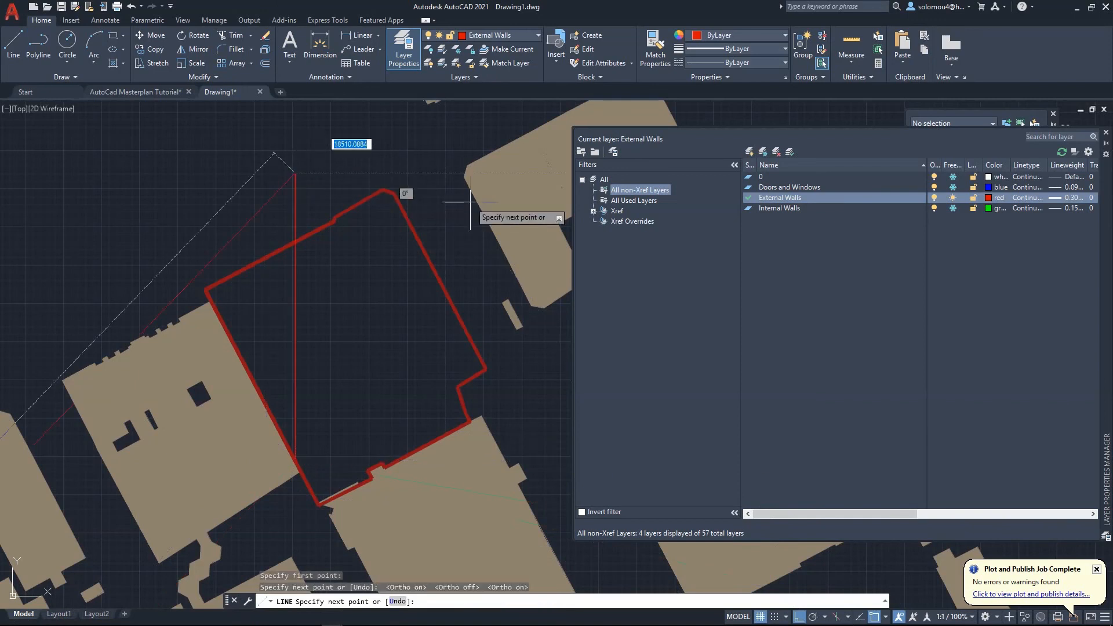
key(Escape)
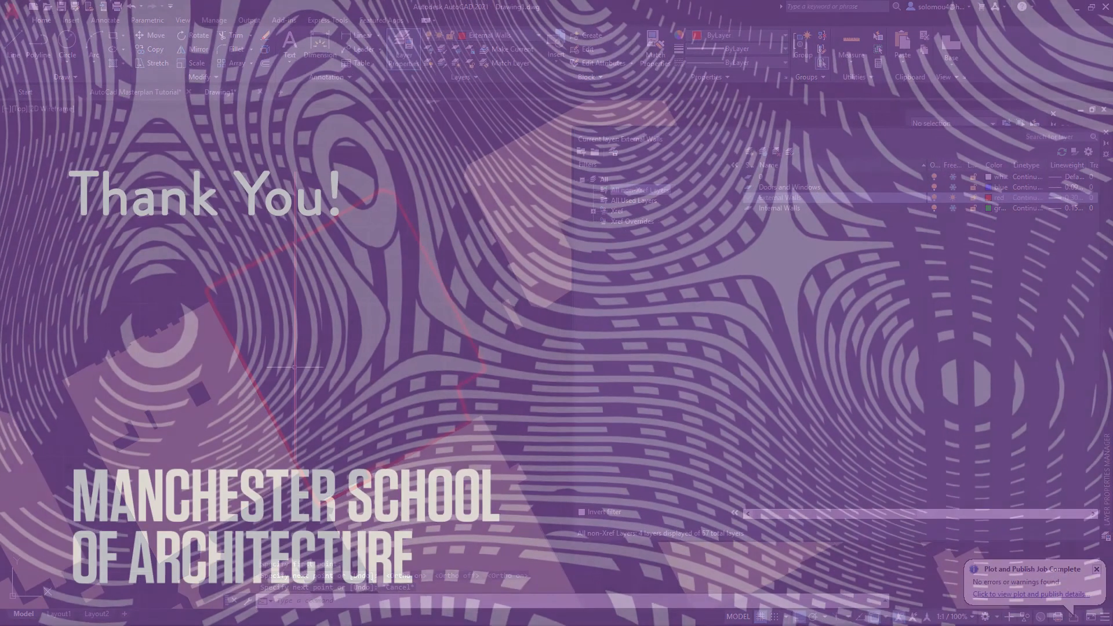